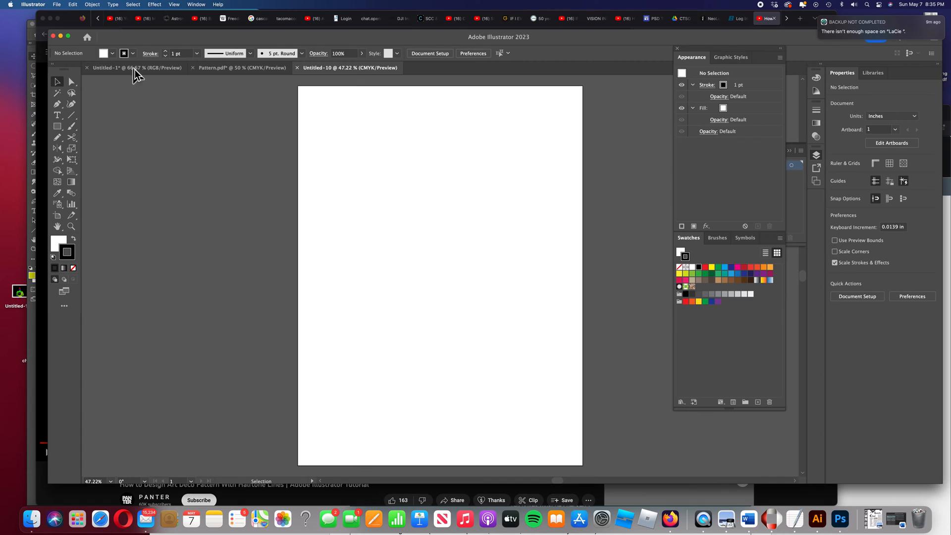
Start a new document and name its preset Art Deco
left_click(56, 4)
left_click(71, 16)
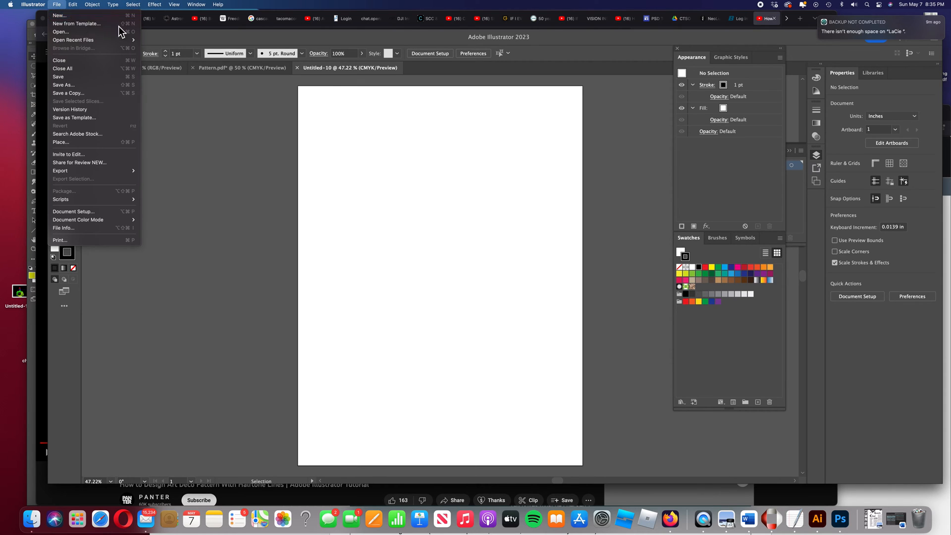
left_click(617, 169)
left_click_drag(617, 169, 574, 169)
type("Art Deco")
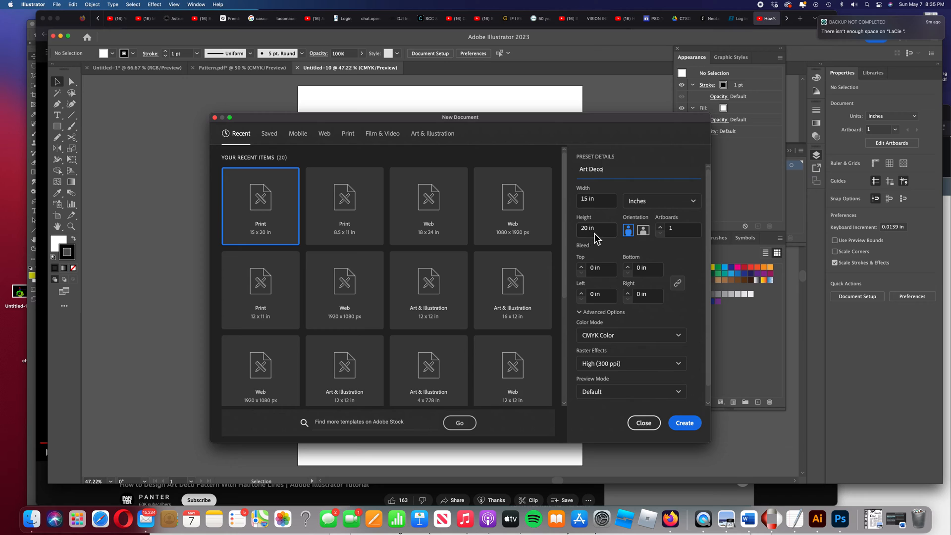
Check the advanced options and create the 15 x 20 in document with CMYK Color and High (300 ppi)
left_click(580, 313)
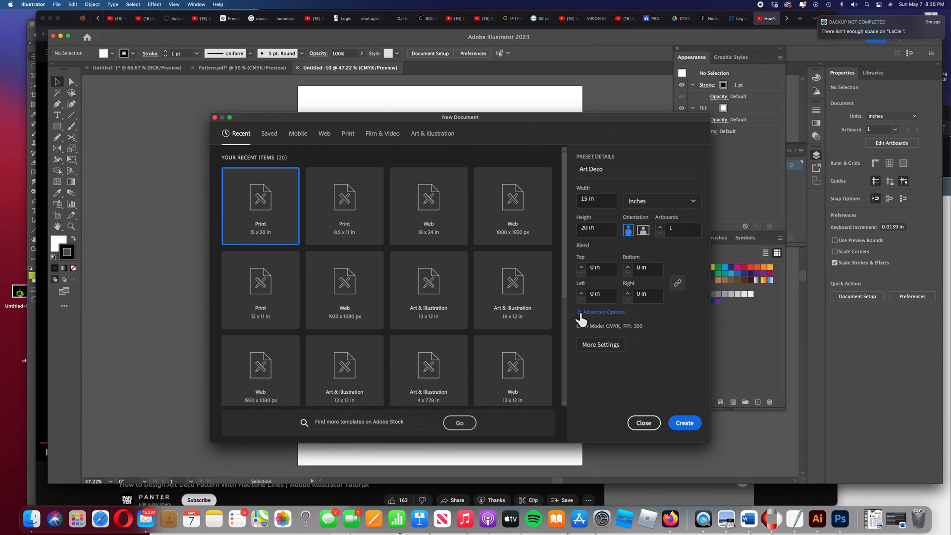
left_click(579, 312)
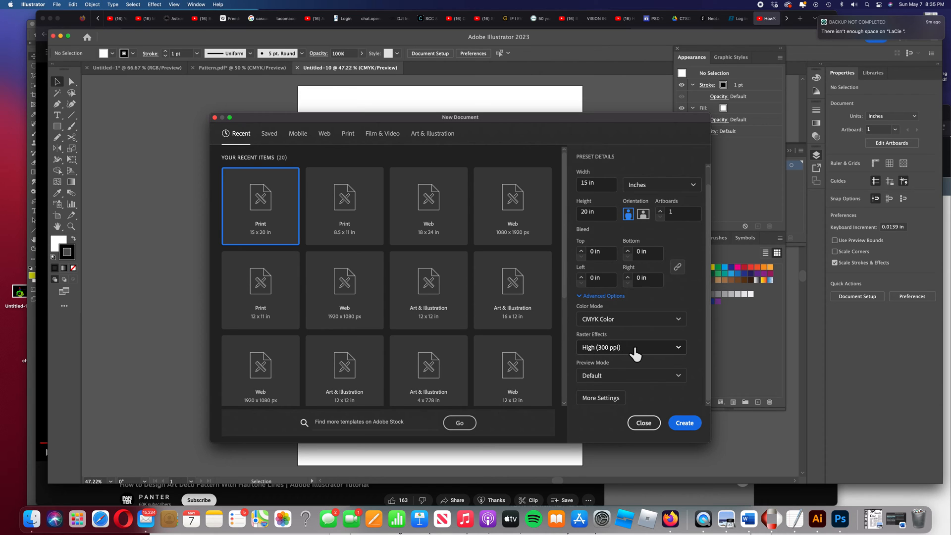
left_click(678, 348)
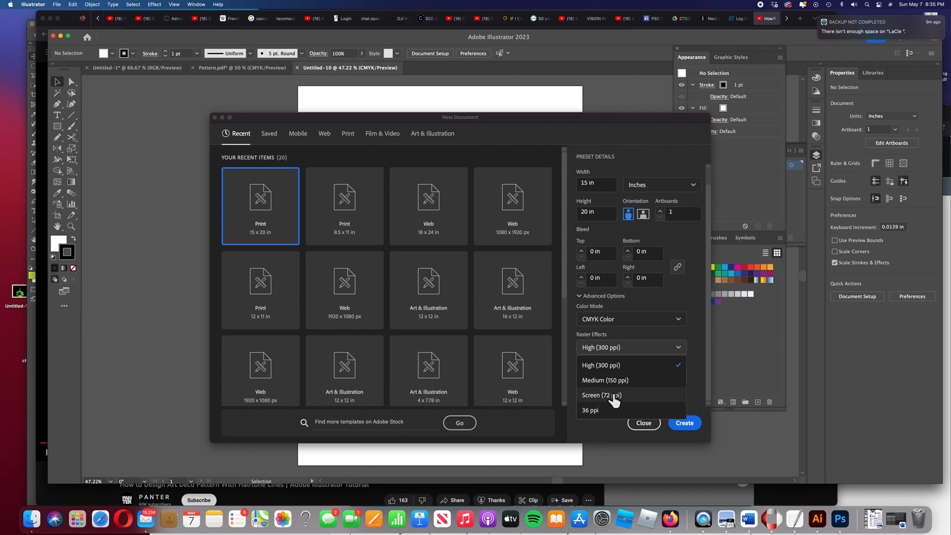
left_click(635, 356)
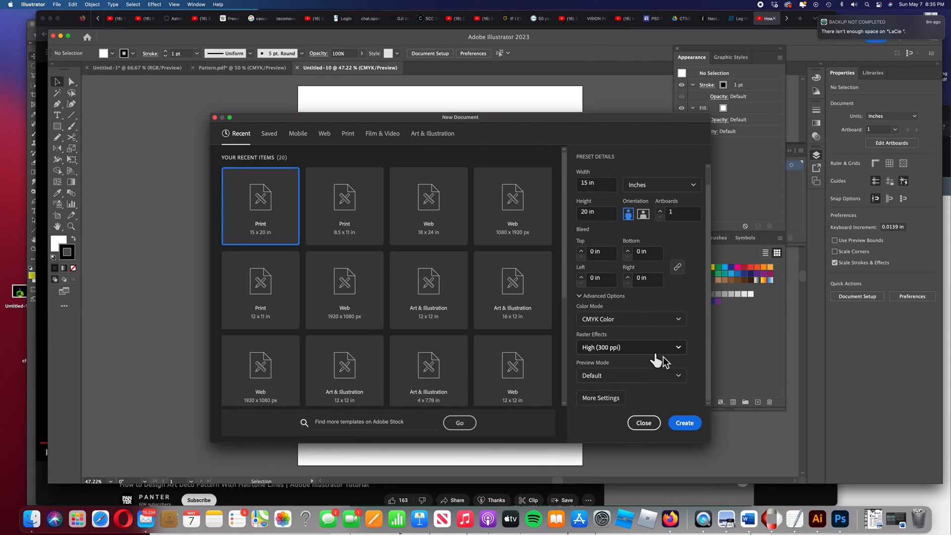
left_click(684, 424)
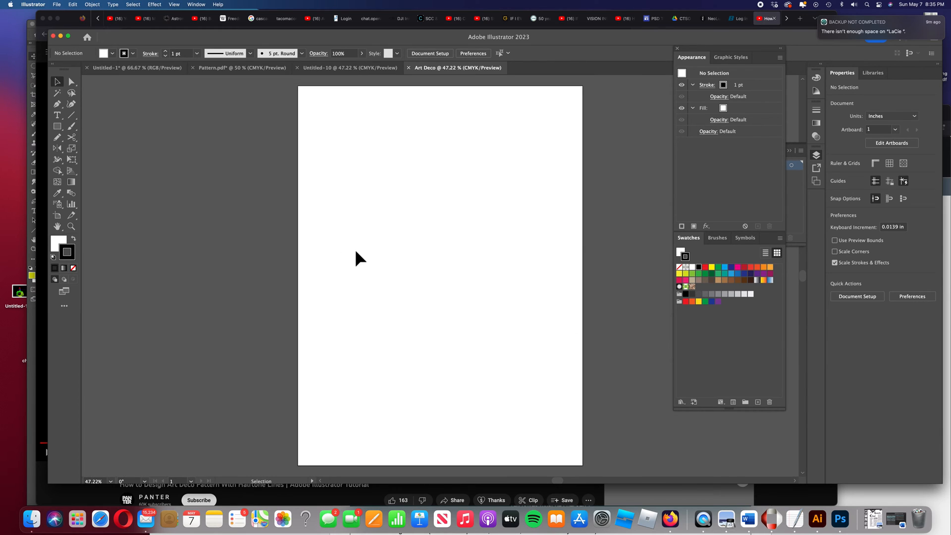
Set the fill to none and make the dark stroke colour active
left_click(58, 240)
left_click(73, 268)
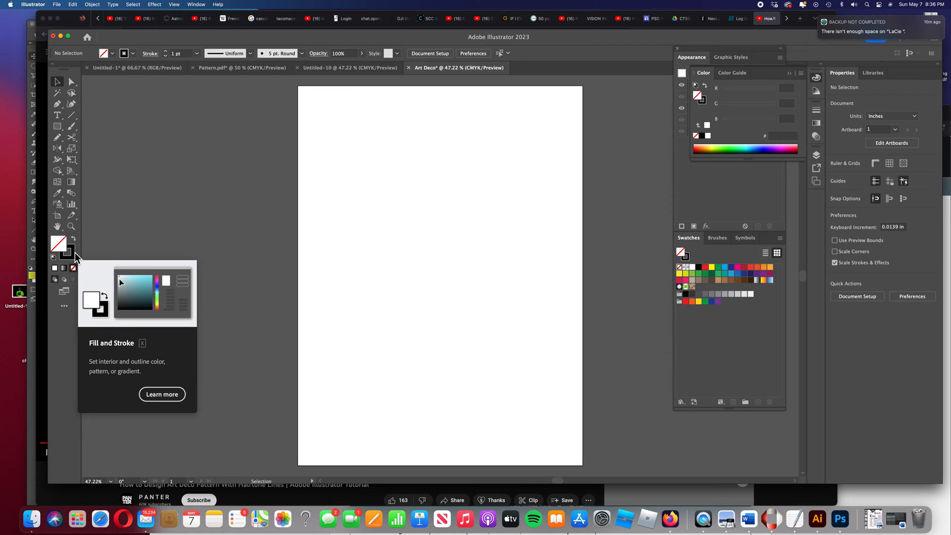
left_click(74, 254)
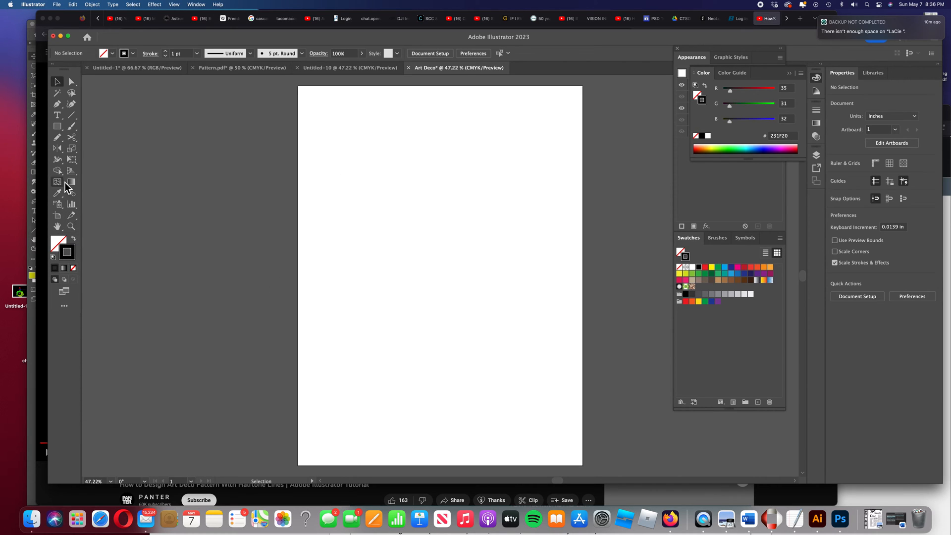
Set the stroke weight to 4 pt
left_click(56, 127)
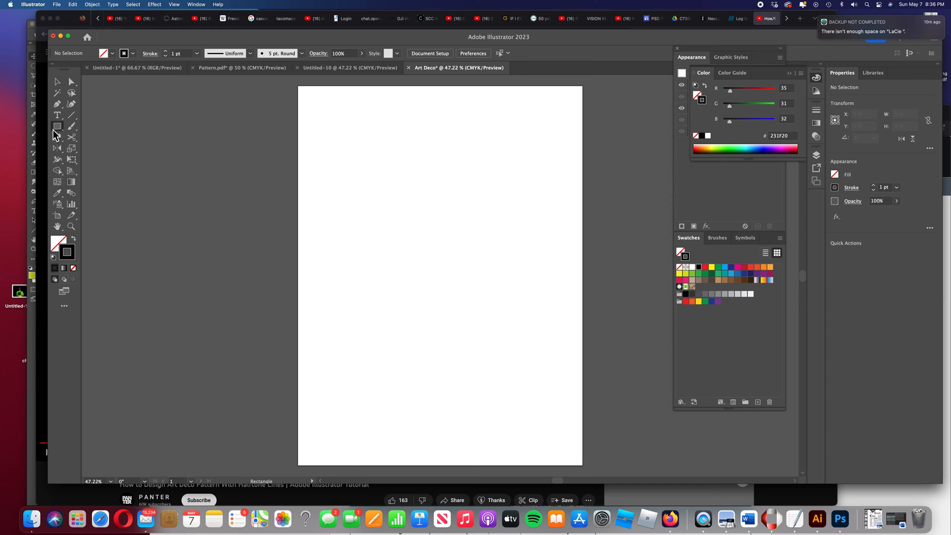
left_click(897, 188)
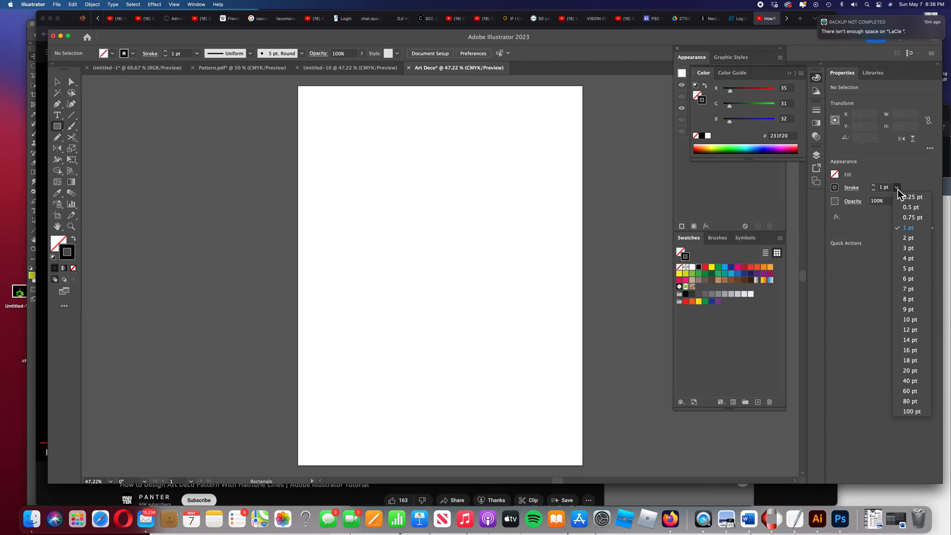
left_click(917, 259)
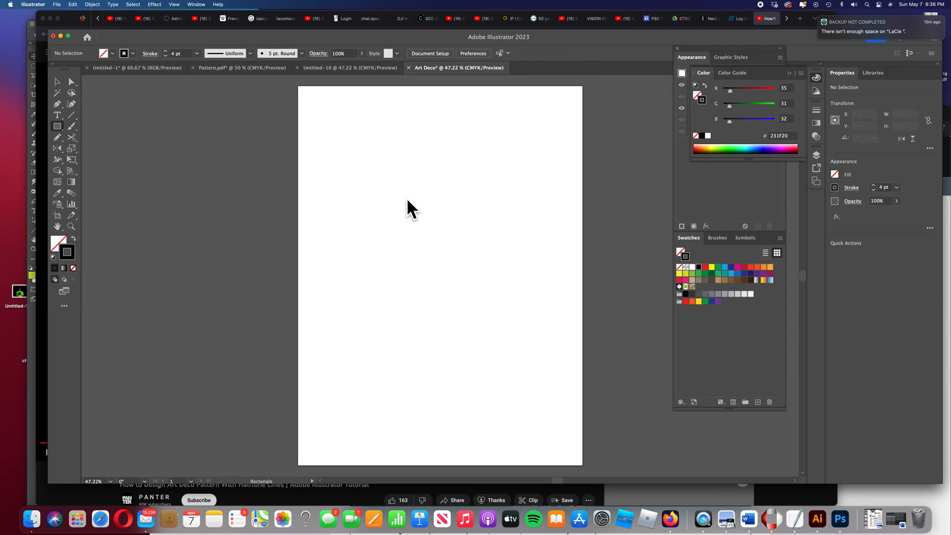
Draw a circle about 7.95 in across with the Ellipse tool near the upper middle of the artboard
left_click(59, 128)
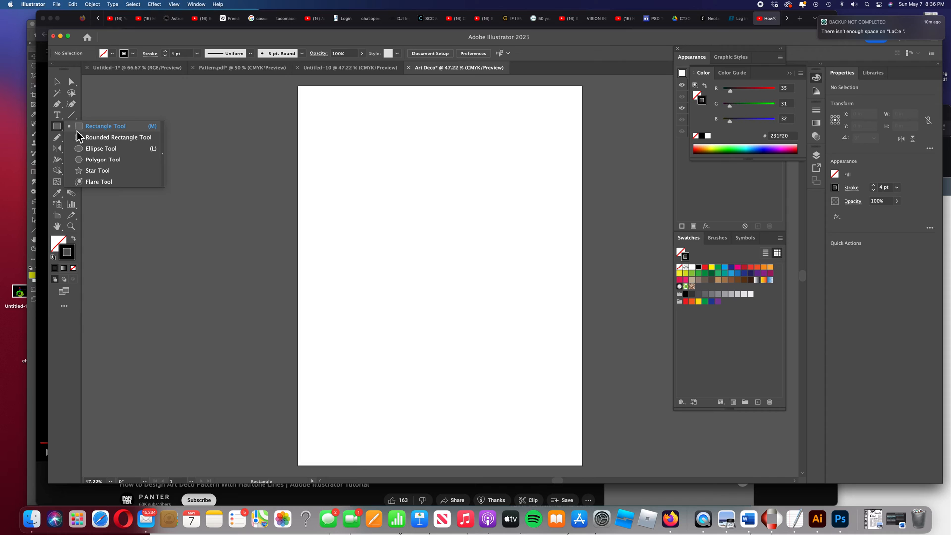
left_click(99, 149)
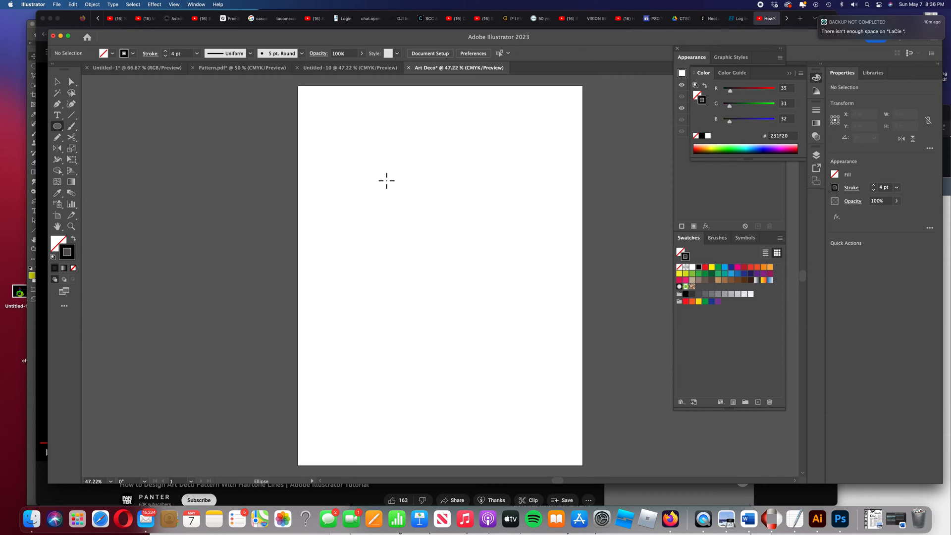
left_click_drag(386, 180, 538, 332)
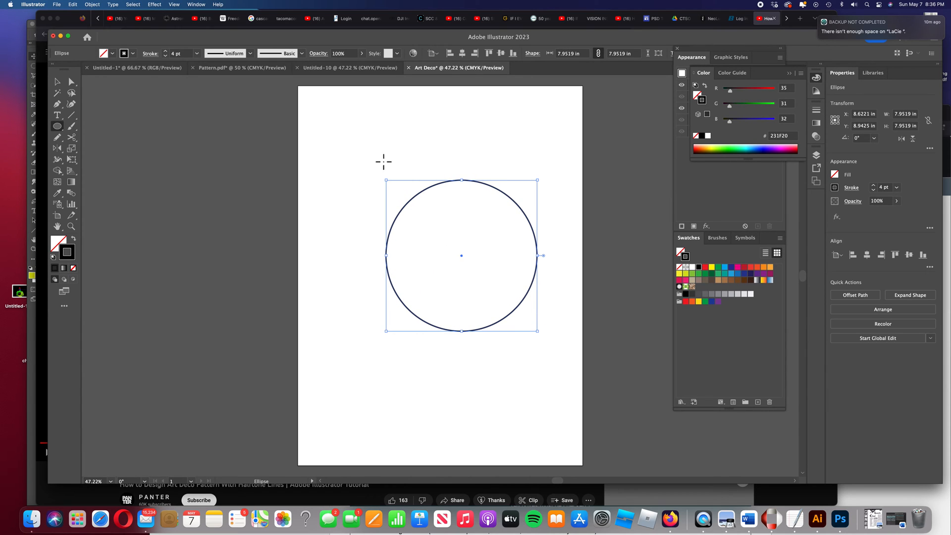
Delete the left and bottom parts of the circle, leaving only its upper-right quarter arc
left_click(71, 82)
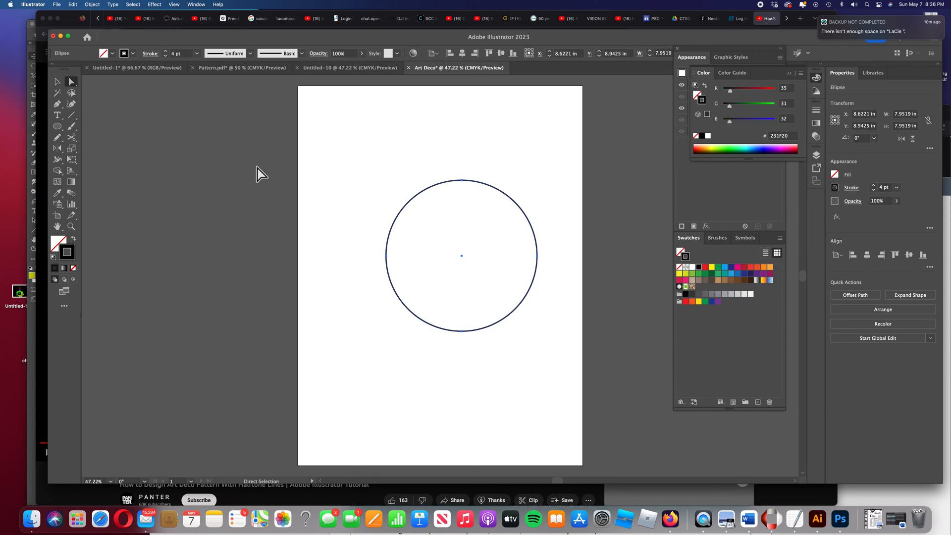
left_click_drag(367, 250, 492, 352)
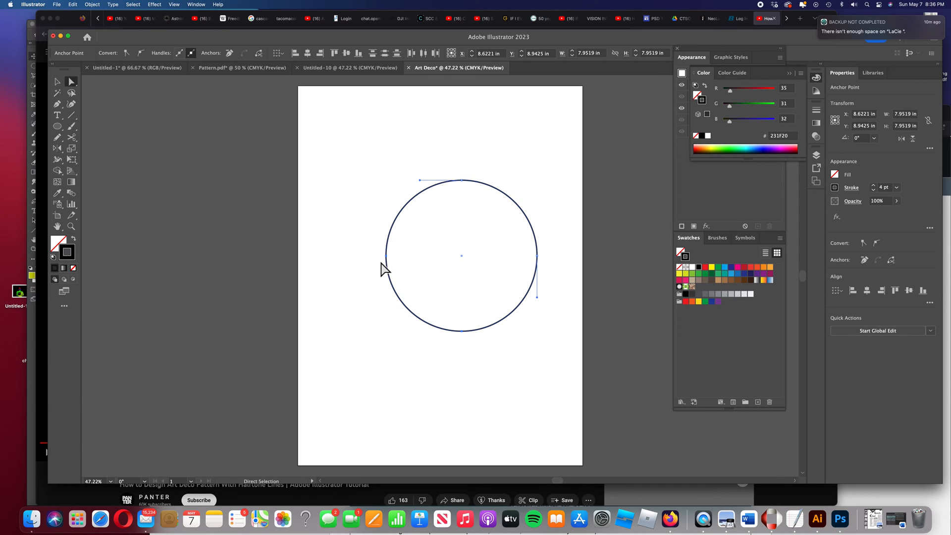
left_click_drag(369, 240, 484, 357)
key("Delete")
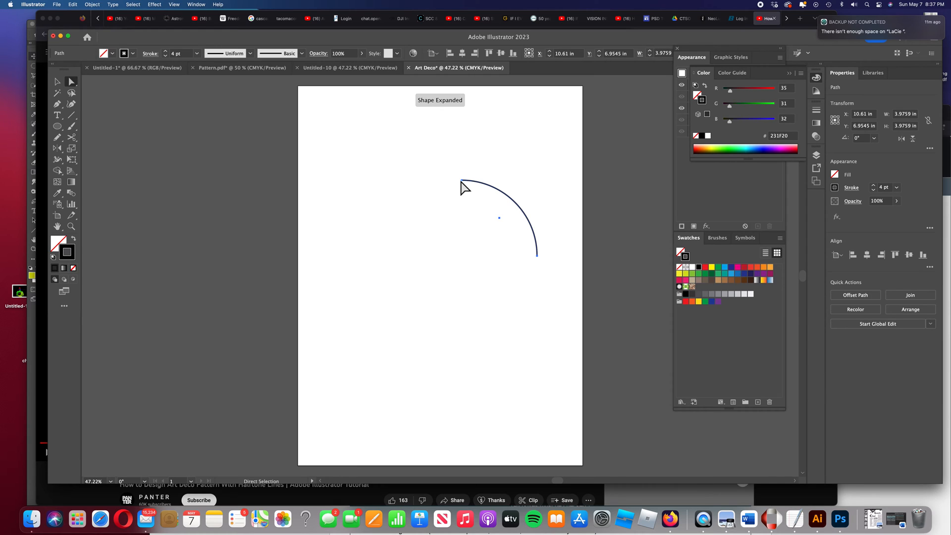
Move the quarter arc left and pull its lower anchor point downward to lengthen the curve
left_click_drag(516, 205, 433, 217)
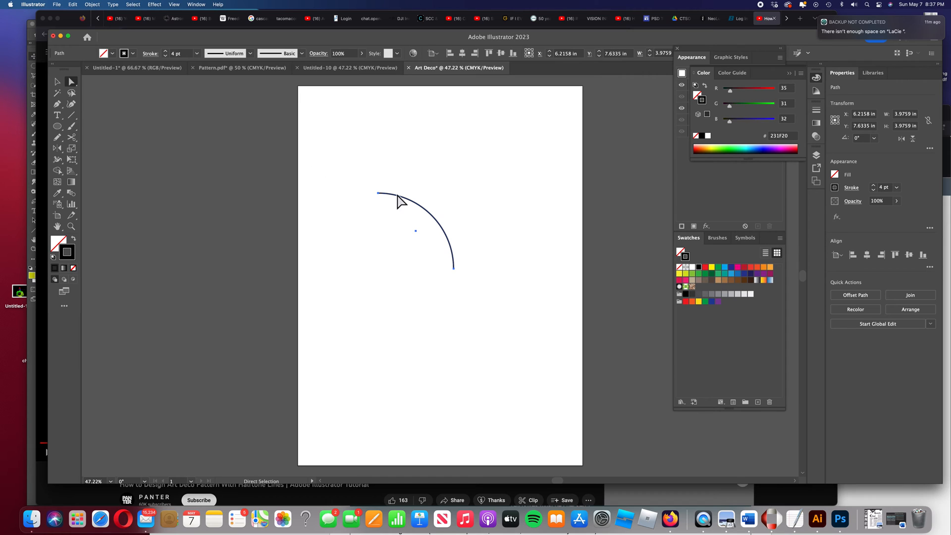
left_click(460, 284)
left_click_drag(451, 269, 451, 296)
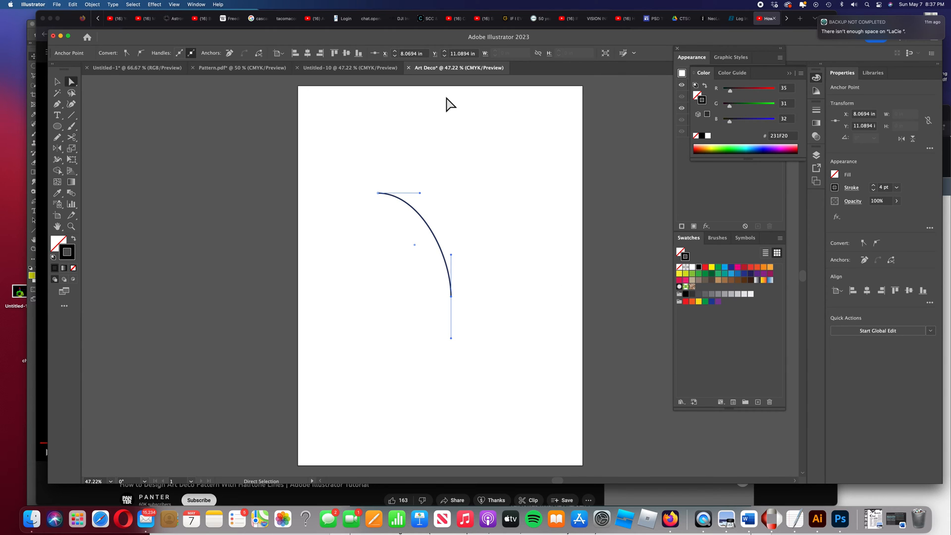
Open the Stroke panel and apply a tapered width profile to the arc
left_click(192, 6)
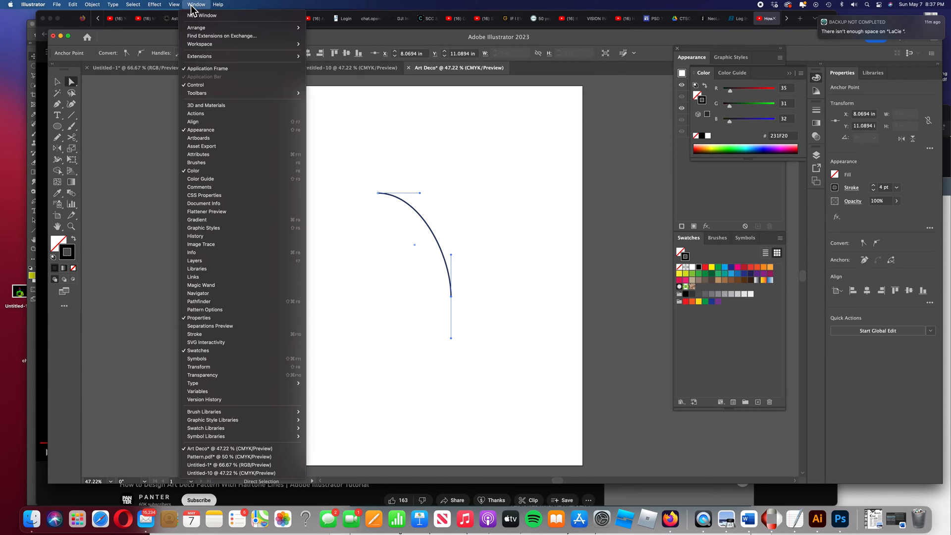
left_click(205, 333)
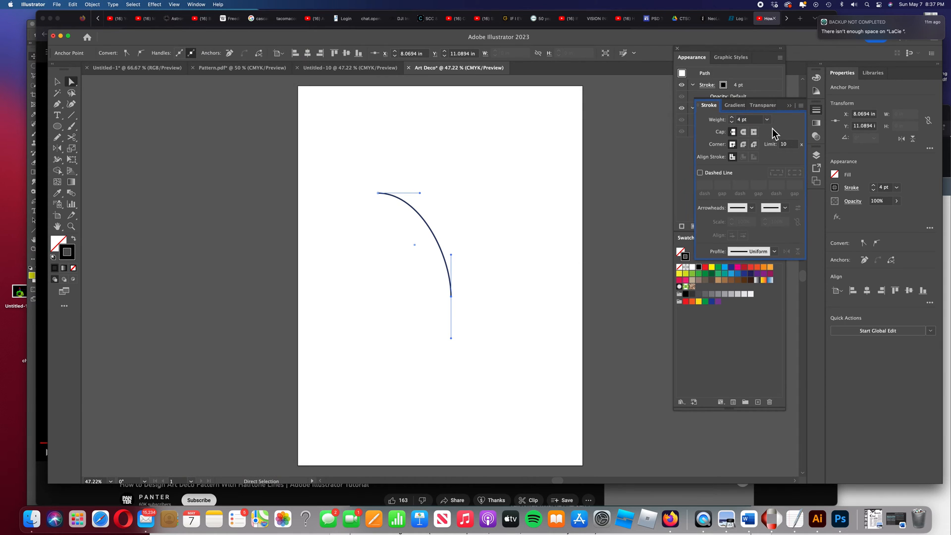
double_click(700, 106)
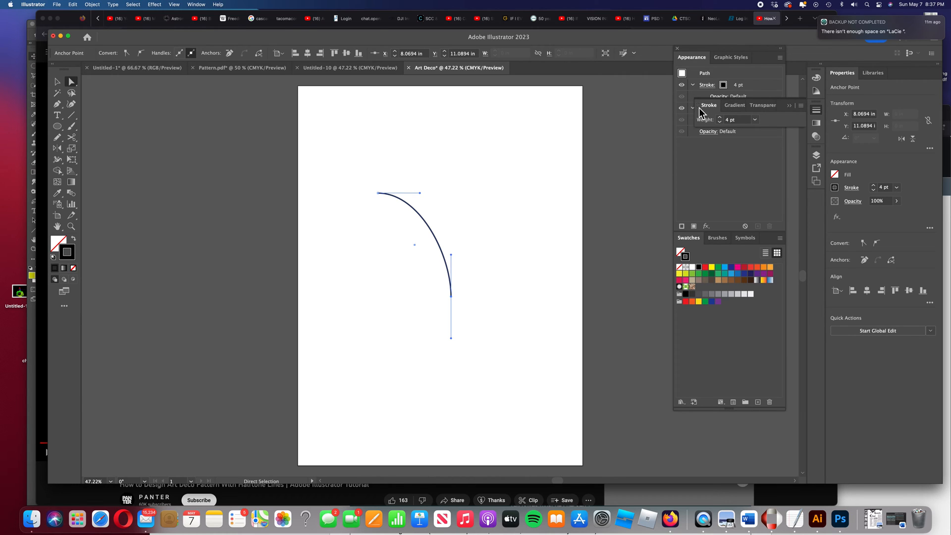
double_click(699, 108)
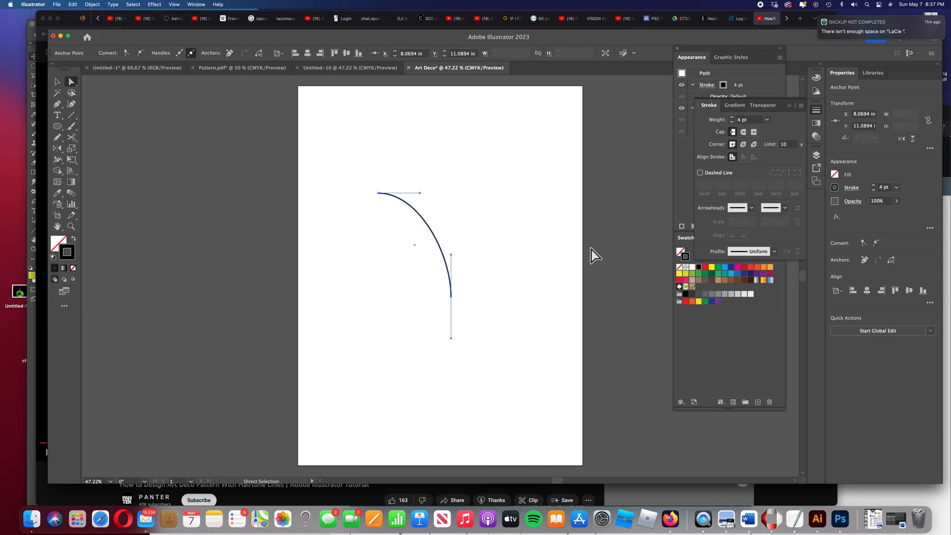
left_click(776, 252)
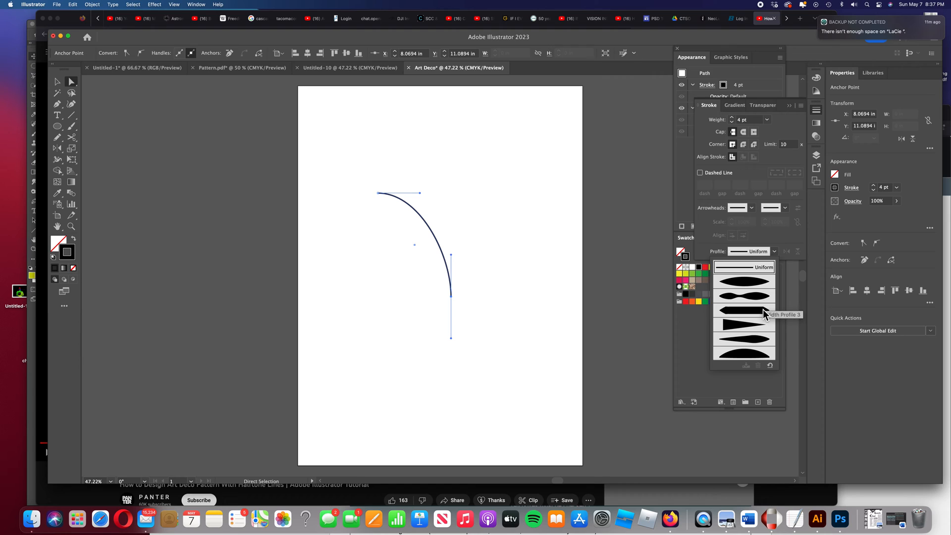
left_click(763, 326)
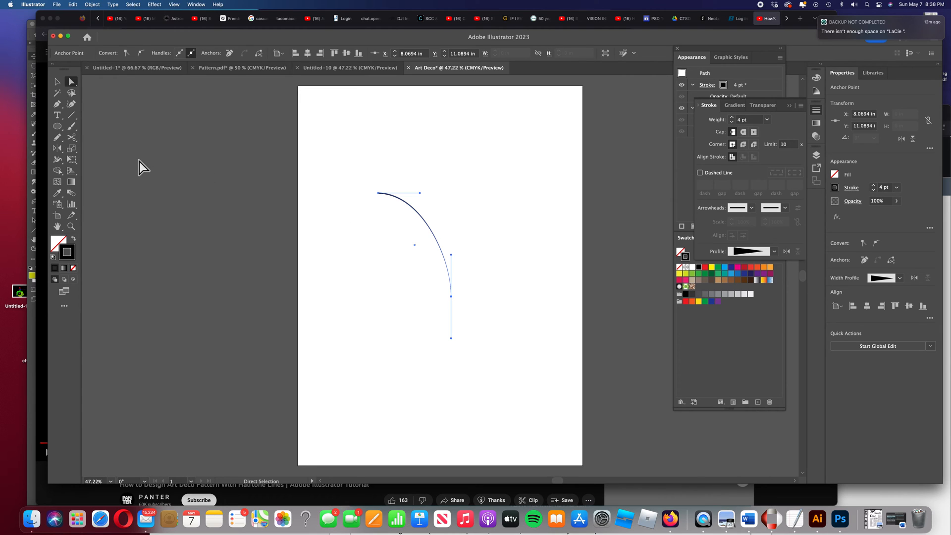
left_click(58, 172)
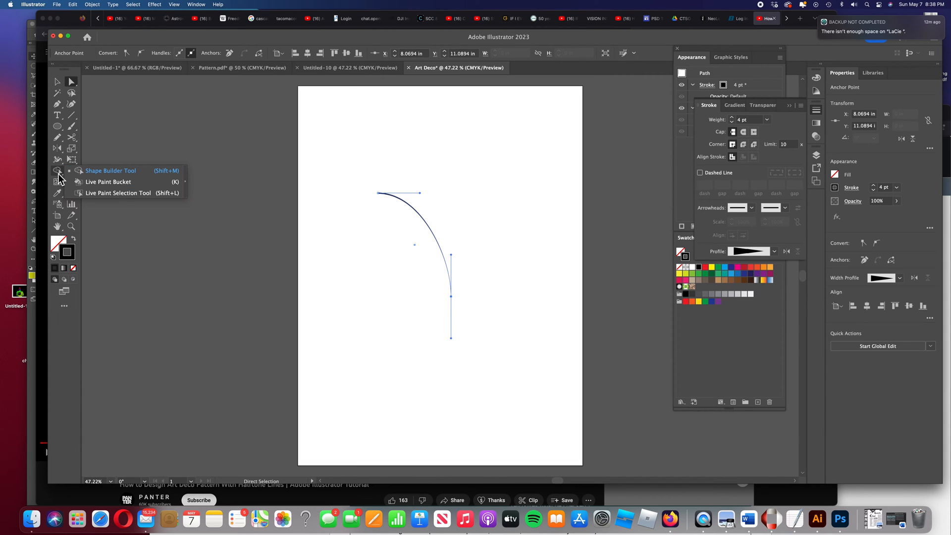
left_click(57, 163)
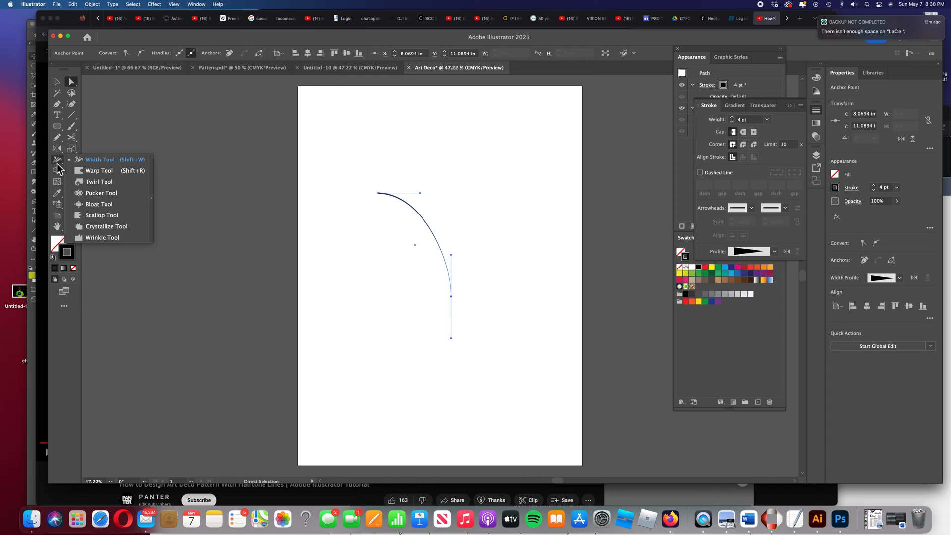
left_click(57, 171)
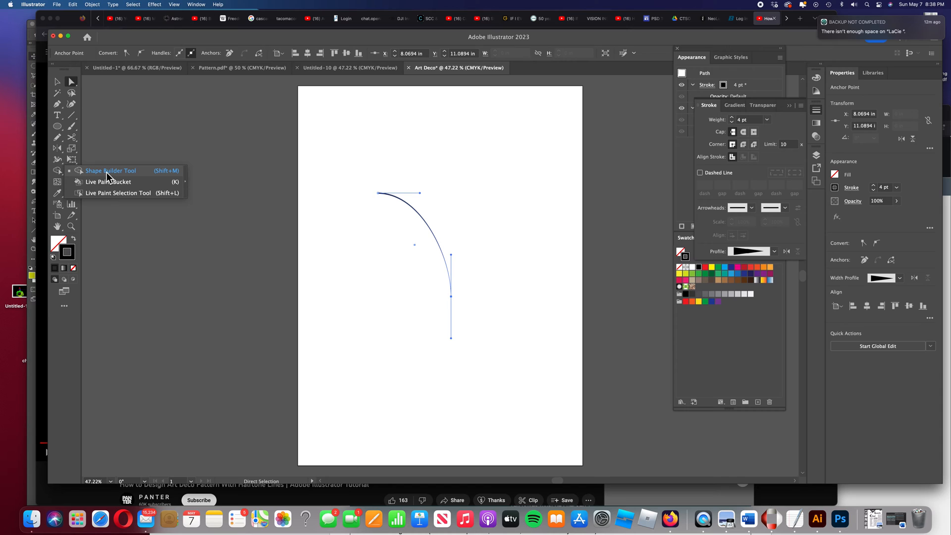
left_click(58, 172)
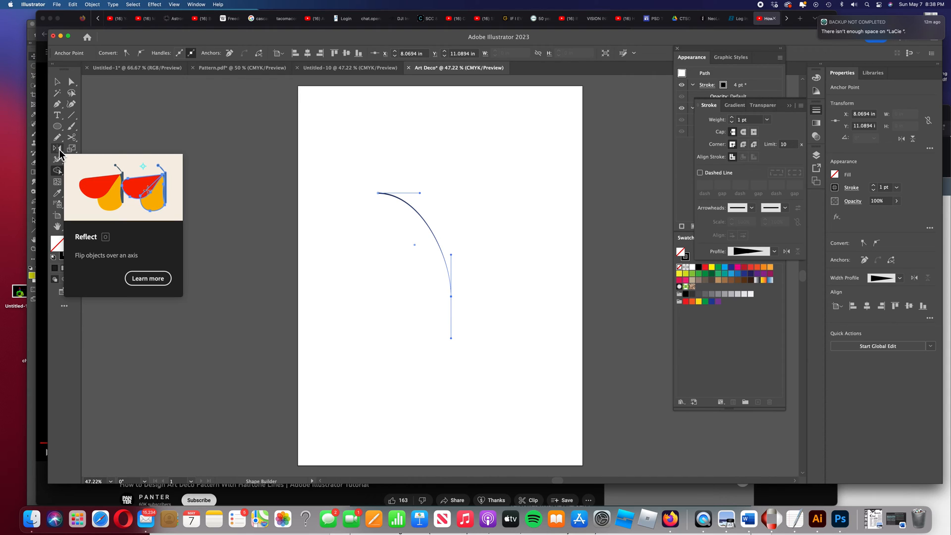
Reflect a copy of the arc across a vertical axis through its lower anchor point with the Reflect tool
left_click(60, 152)
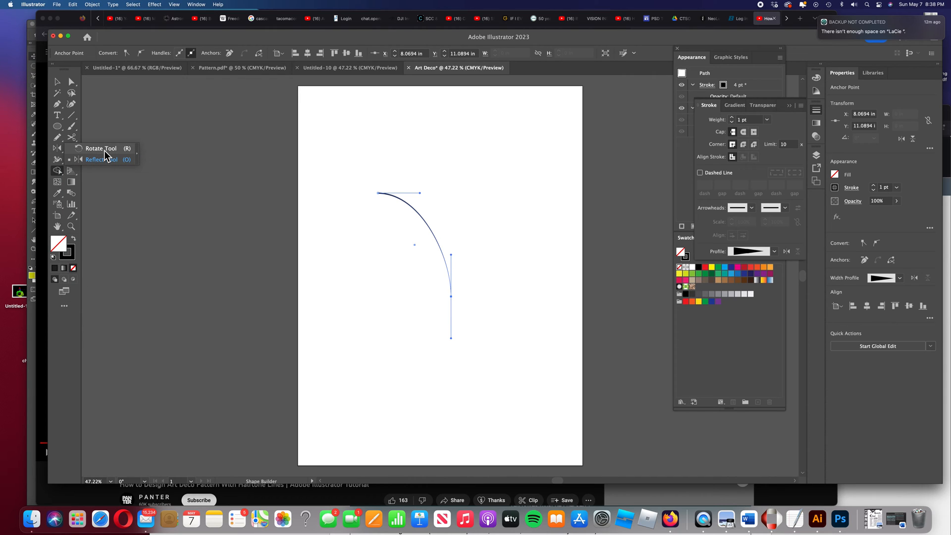
left_click(60, 155)
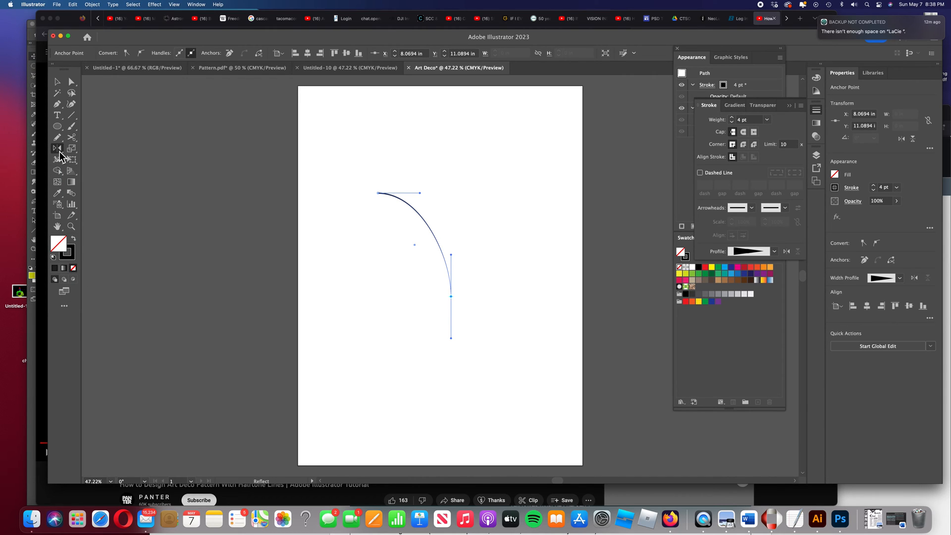
left_click(451, 296, "alt")
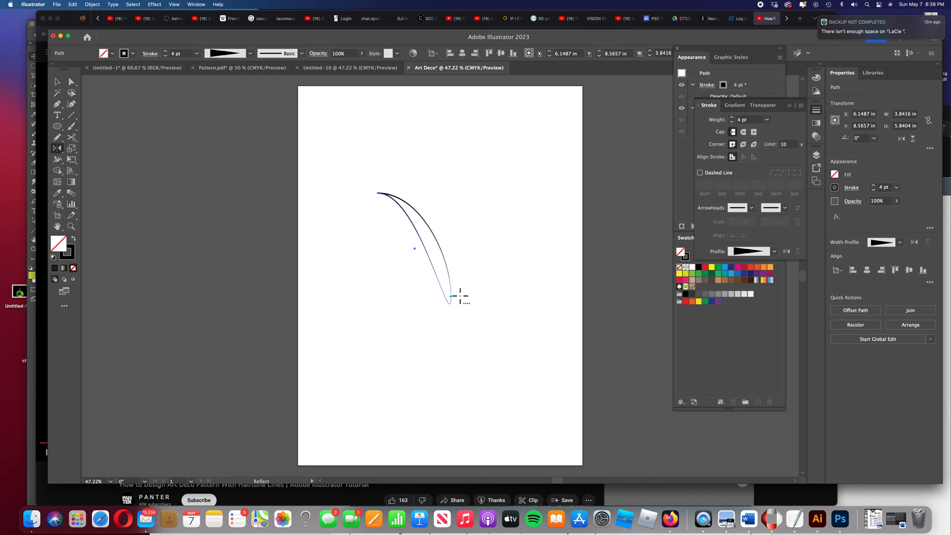
key("super+z")
left_click(451, 296, "alt")
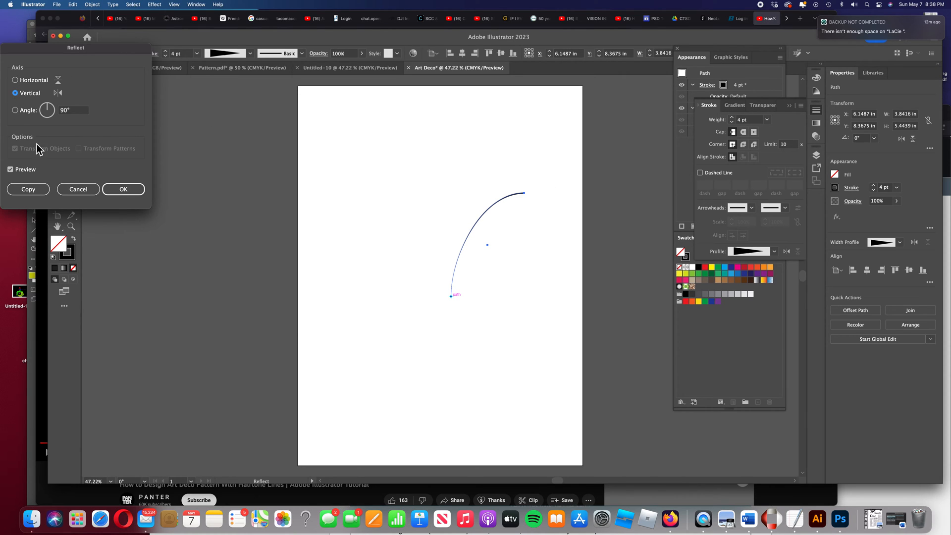
left_click(28, 190)
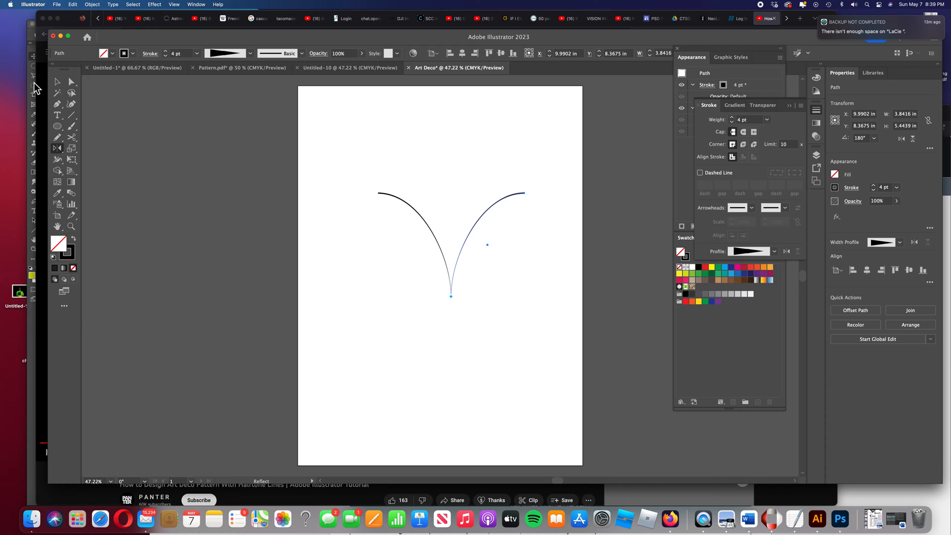
Select both arcs and group them together
left_click(58, 85)
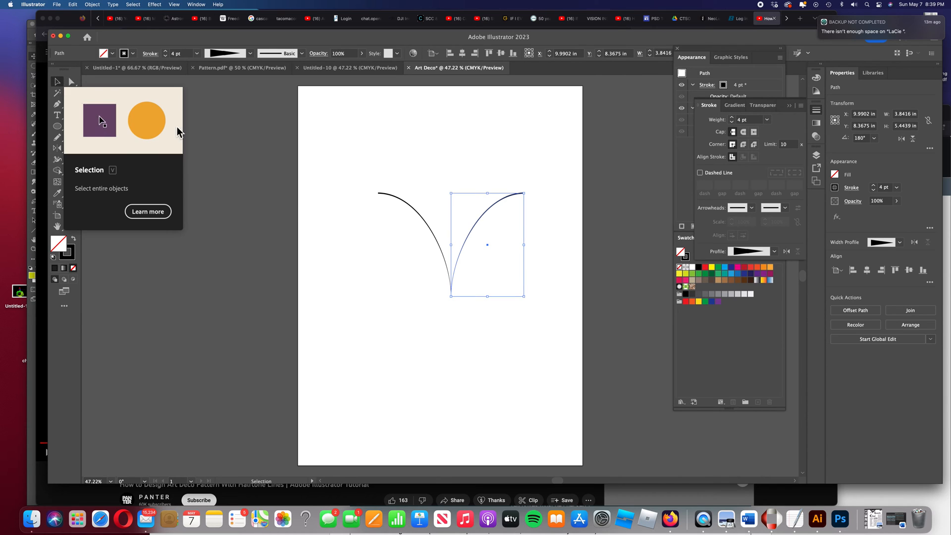
left_click_drag(399, 235, 507, 302)
right_click(463, 261)
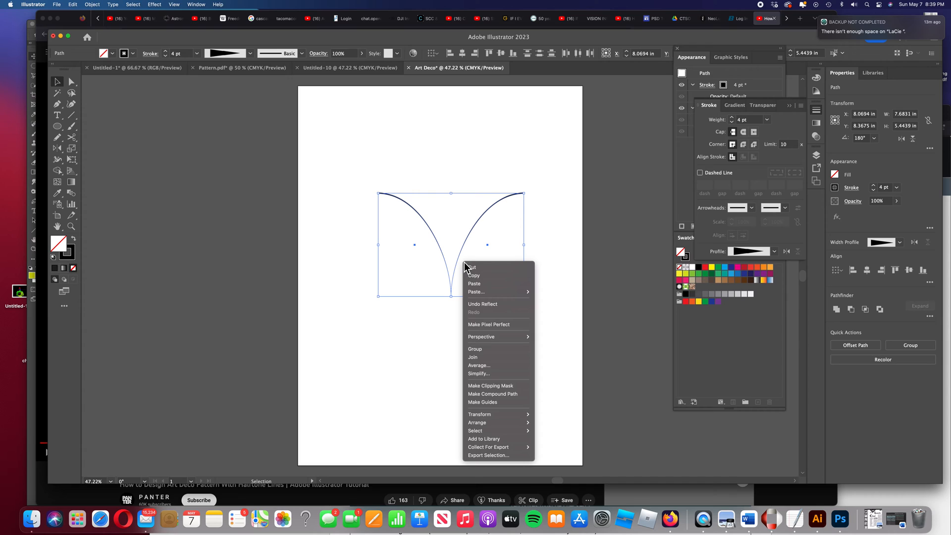
left_click(493, 355)
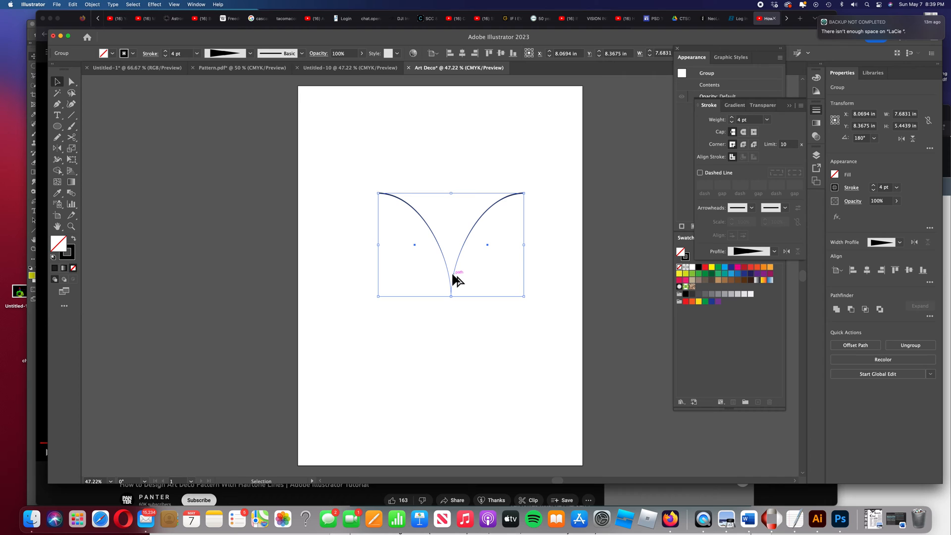
Copy the arc group slightly upward and repeat the duplication nine times to build a stacked fan of arcs
left_click_drag(453, 275, 453, 270)
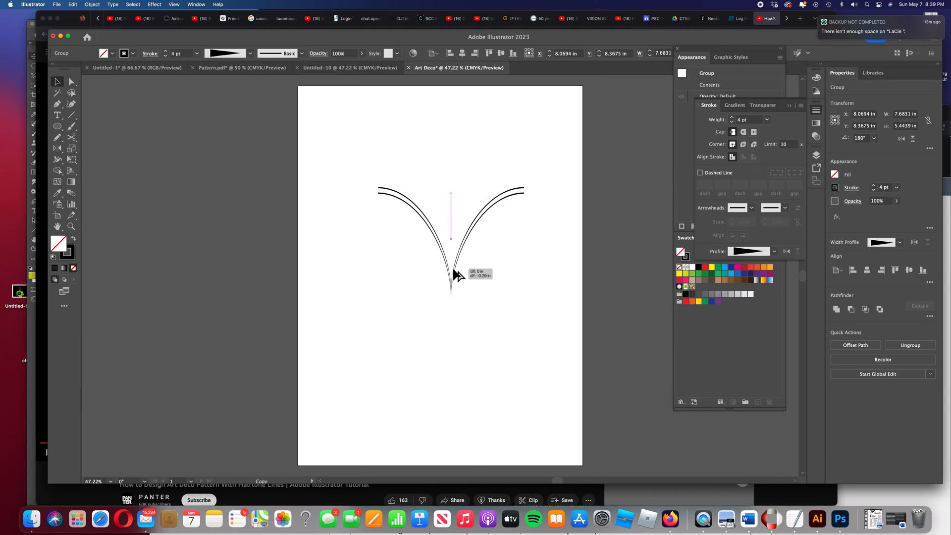
left_click_drag(453, 270, 453, 271)
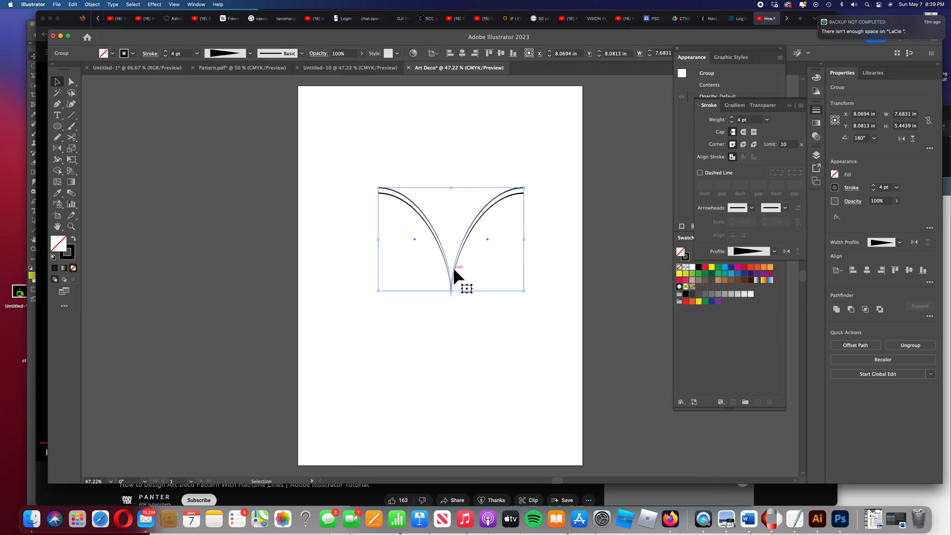
key("a")
key("super+d")
key("super+d")
key("super+d")
key("super+d")
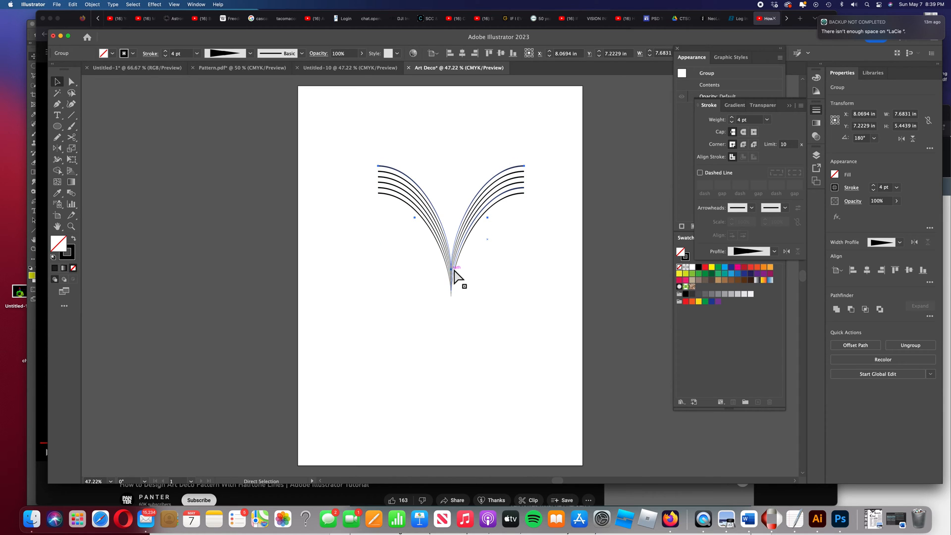
key("super+d")
key("super+d")
key("super+d")
key("super+d")
key("super+d")
key("super+d")
key("super+d")
key("super+d")
key("super+d")
key("super+d")
key("v")
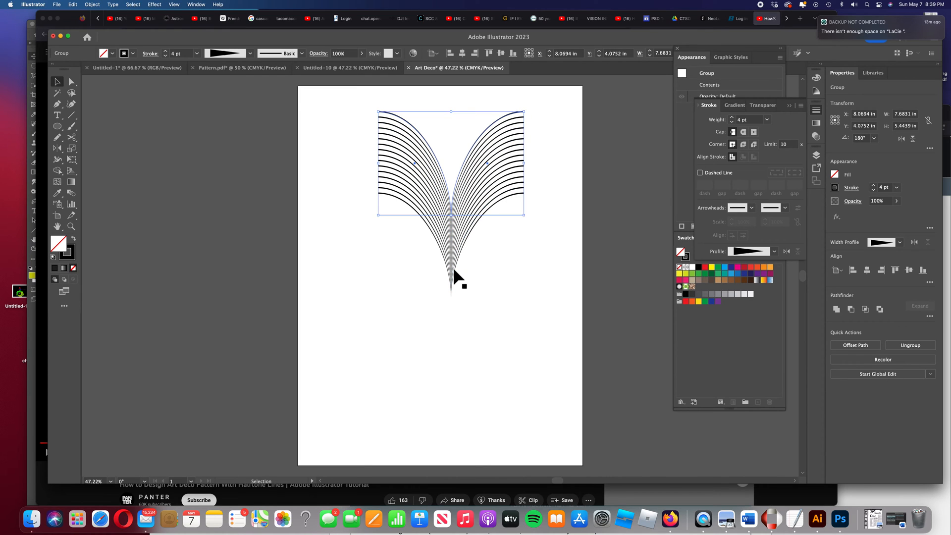
Select all the arc groups and apply Expand Appearance to them
left_click(497, 280)
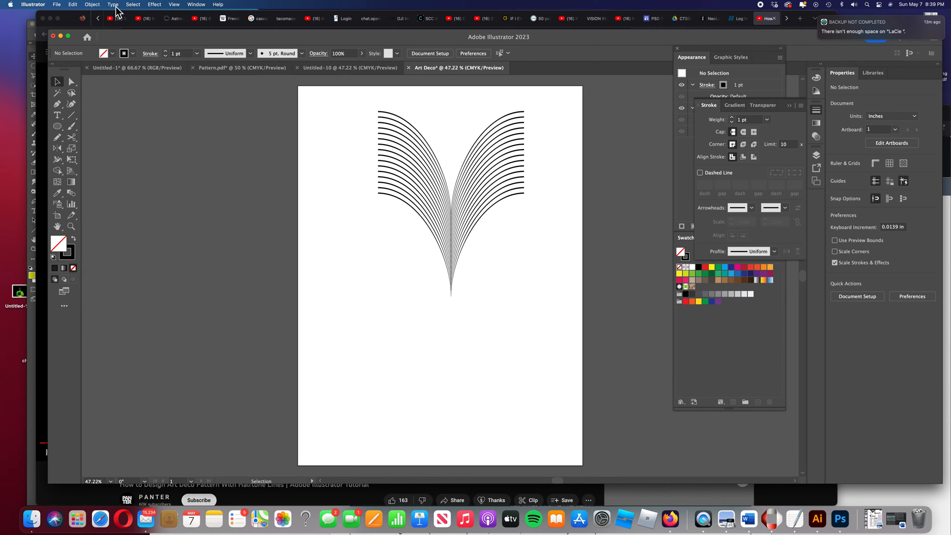
left_click_drag(501, 214, 396, 139)
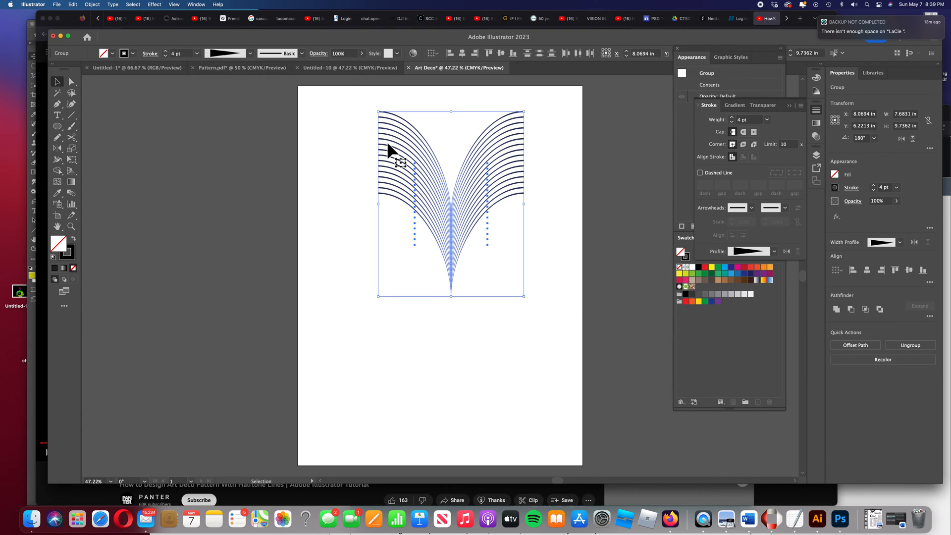
left_click(92, 5)
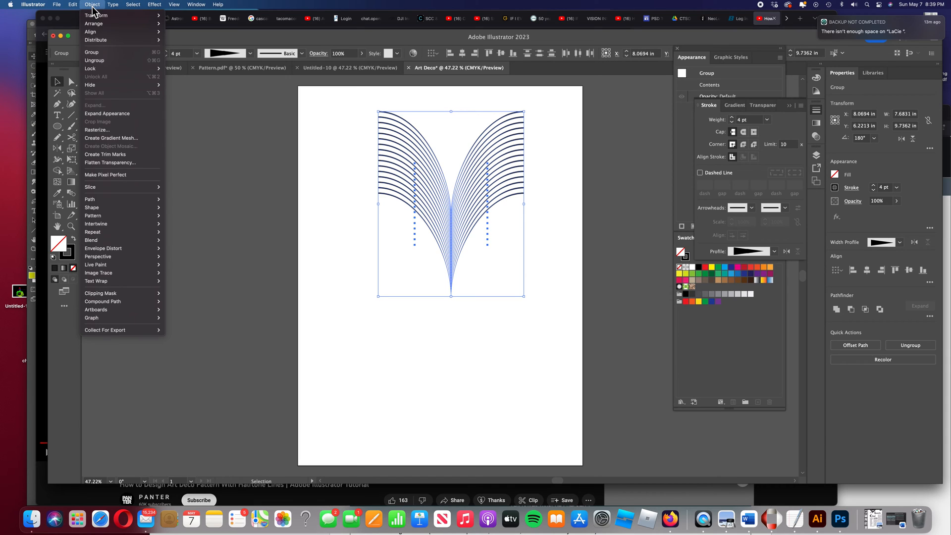
left_click(118, 114)
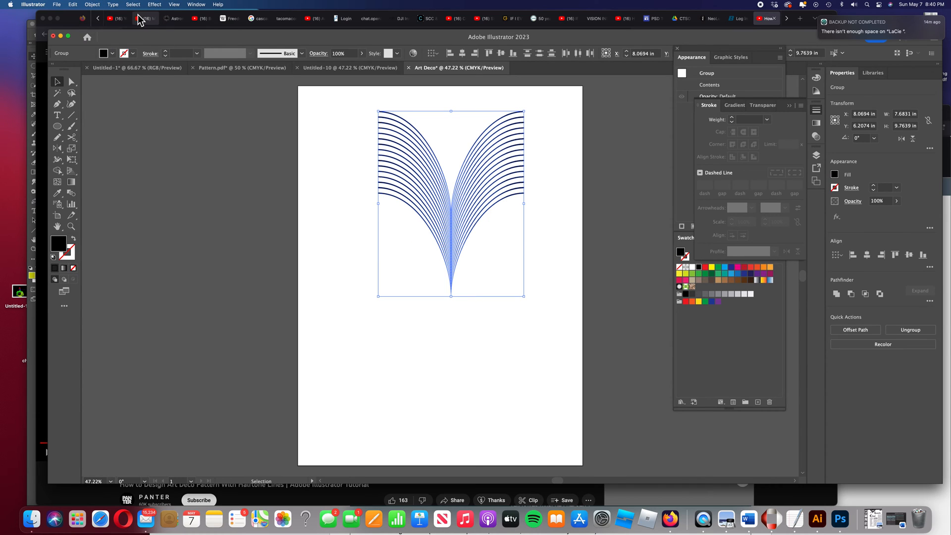
Open the Pathfinder panel and deselect the artwork
left_click(197, 5)
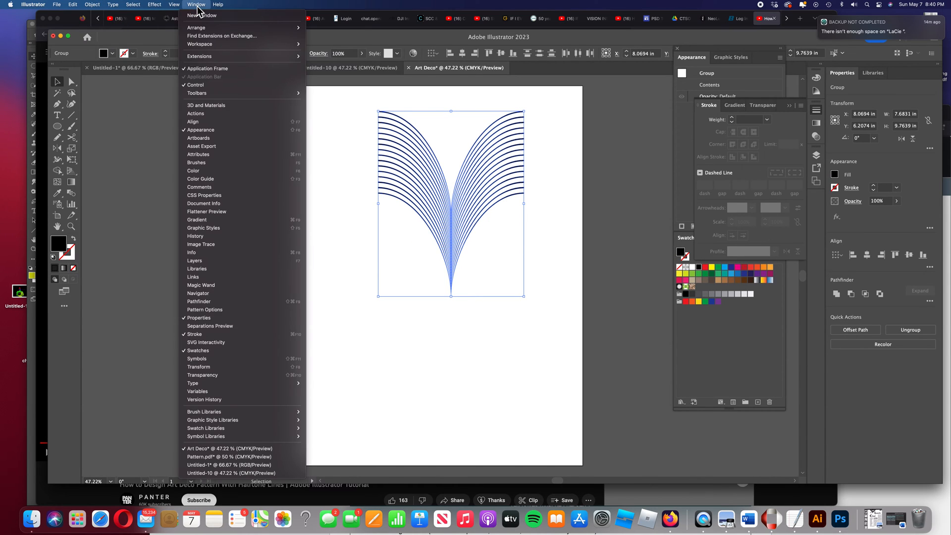
left_click(207, 302)
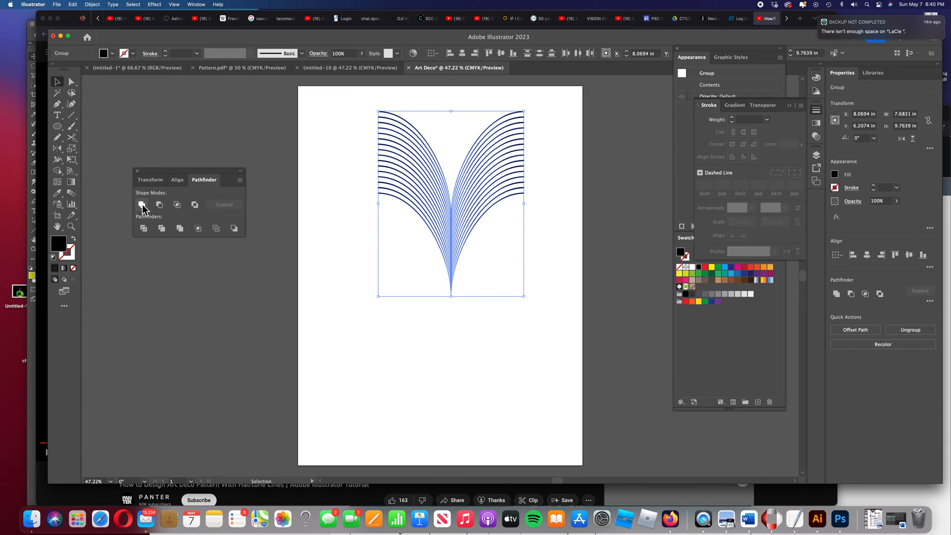
left_click(356, 223)
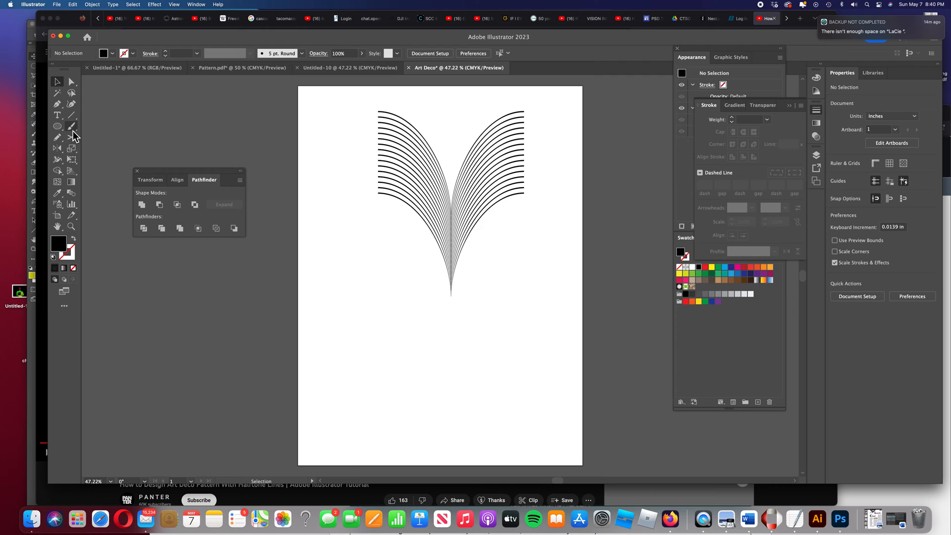
Draw a black circle about 7.67 in across with the Ellipse tool and centre it over the arc fan
left_click(58, 126)
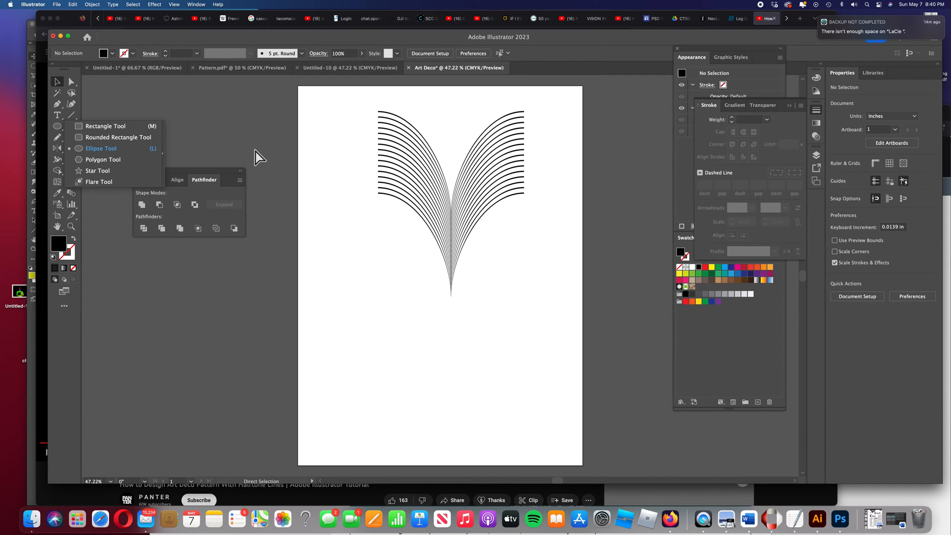
key("super+equal")
key("super+equal")
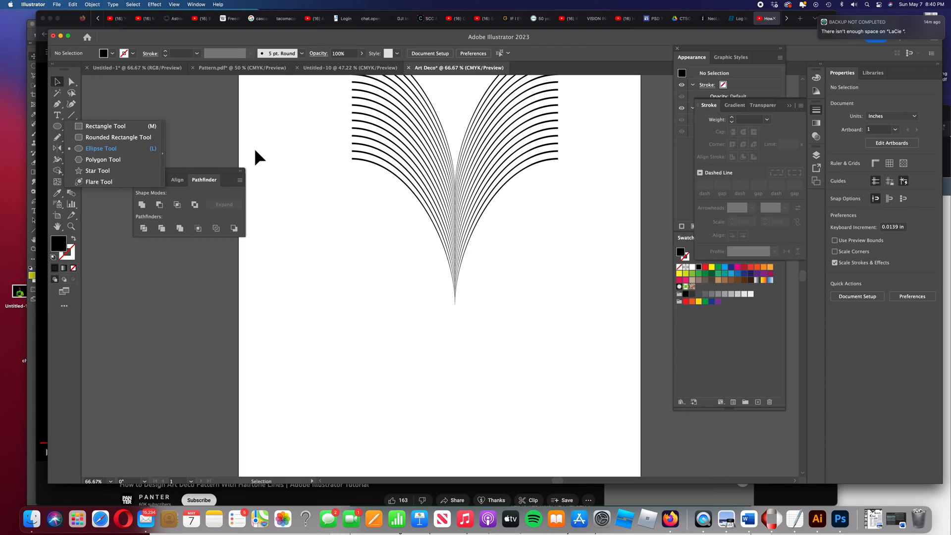
scroll(260, 159, "up", 5)
key("a")
key("super+equal")
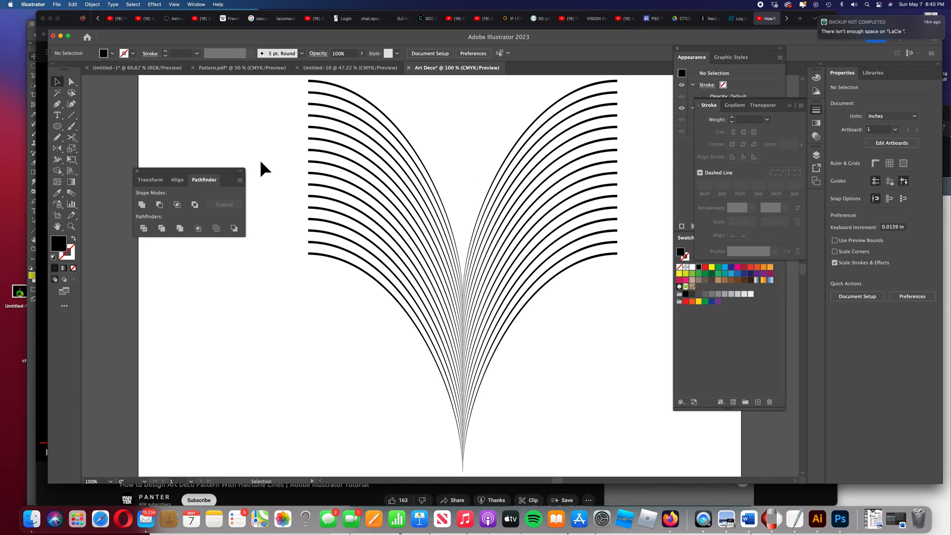
left_click(59, 127)
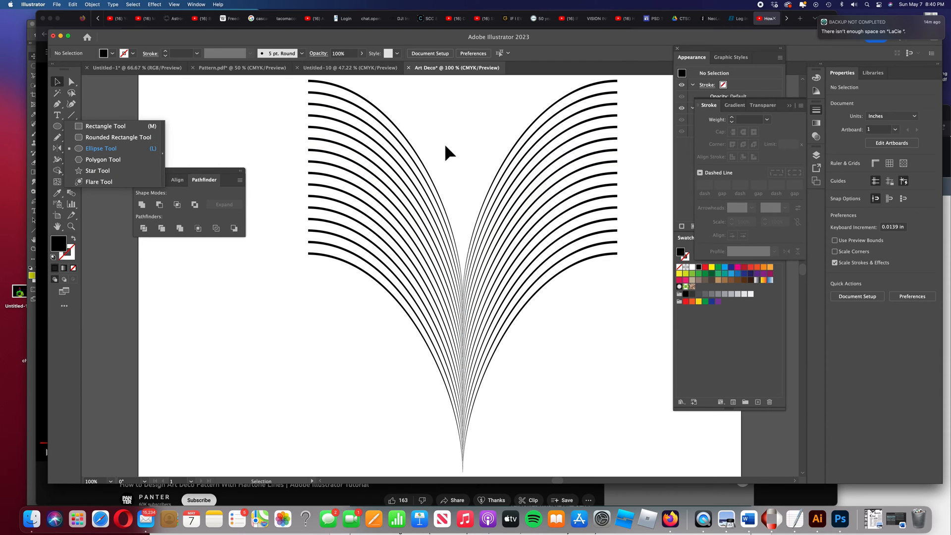
left_click_drag(443, 142, 384, 169)
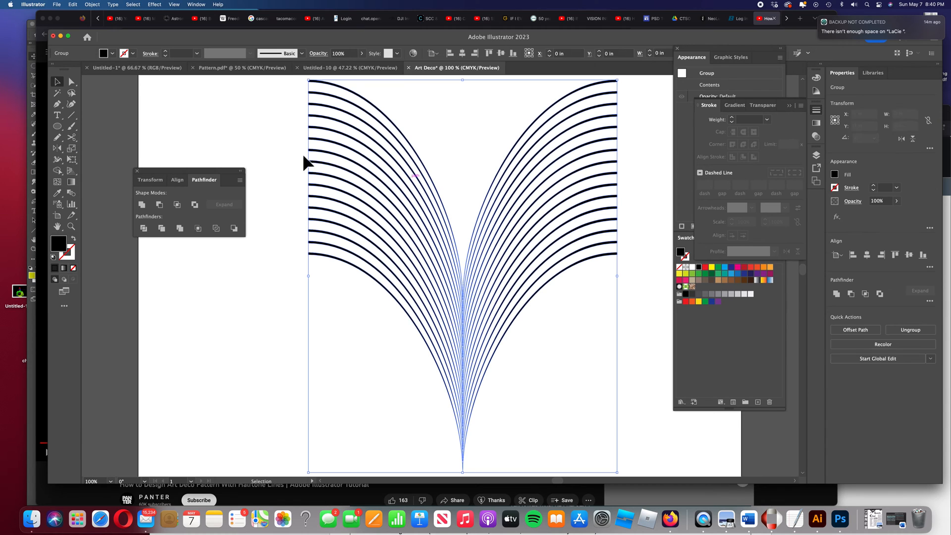
left_click(58, 126)
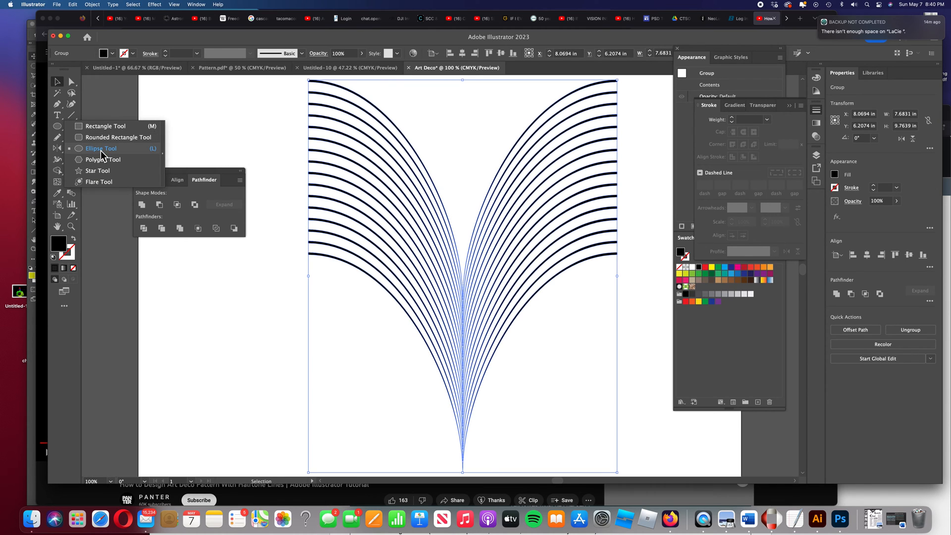
left_click(100, 150)
left_click_drag(392, 105, 583, 347)
left_click_drag(513, 228, 429, 227)
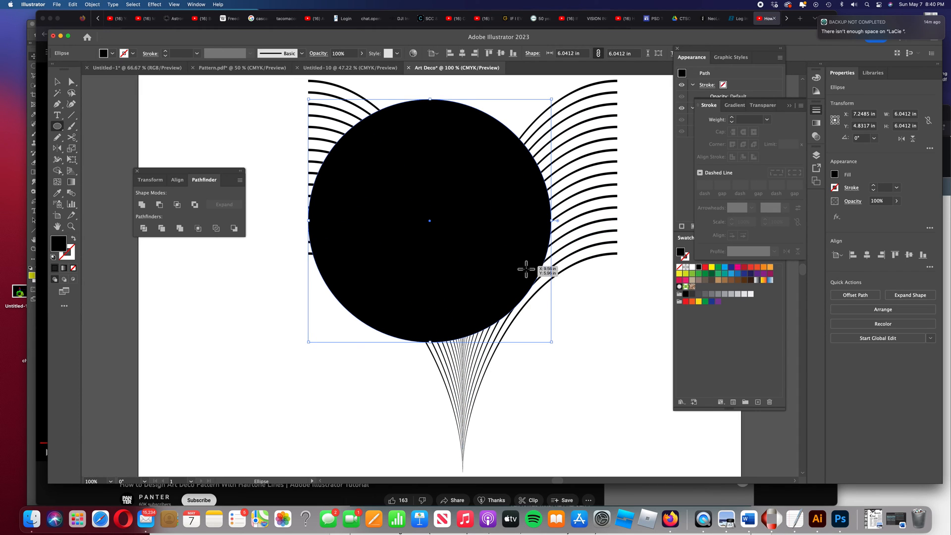
left_click_drag(551, 342, 660, 409)
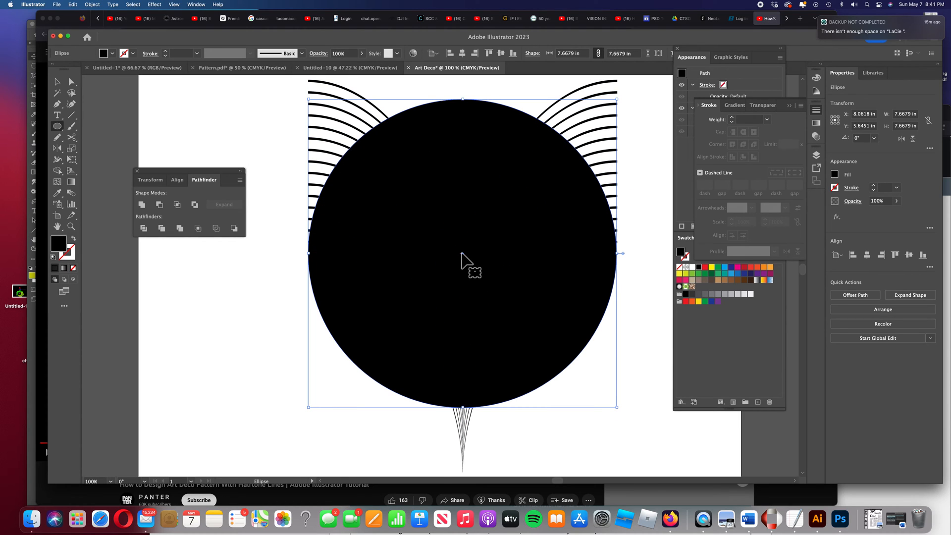
mouse_move(463, 261)
left_mouse_down()
mouse_move(463, 240)
mouse_move(461, 269)
mouse_move(459, 252)
left_mouse_up()
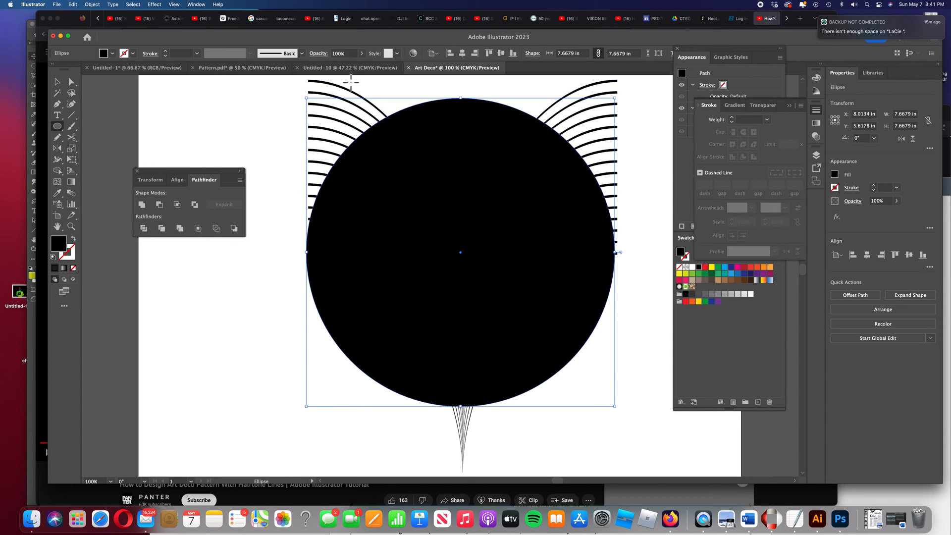
Lower the circle's opacity to 39% to nudge it into alignment with the arcs, then restore 100% opacity
left_click(364, 53)
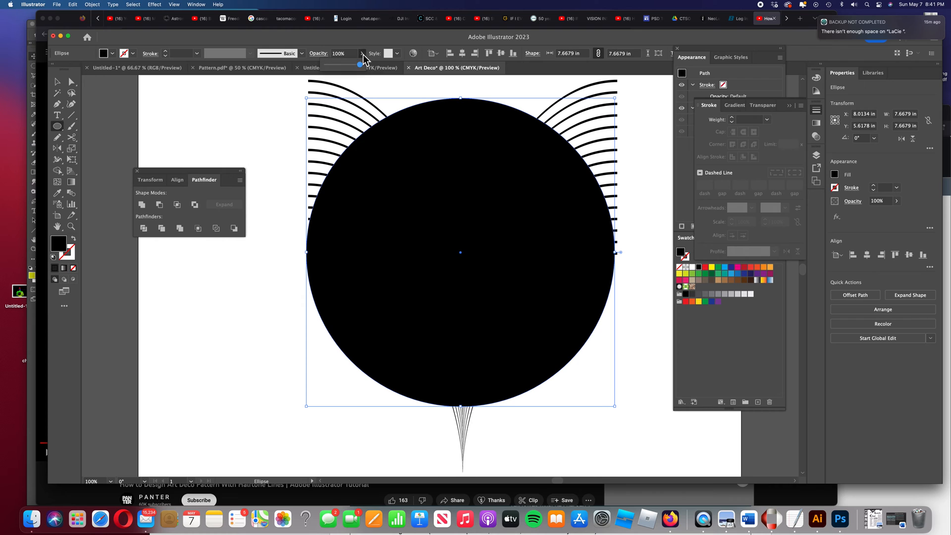
left_click_drag(366, 65, 340, 67)
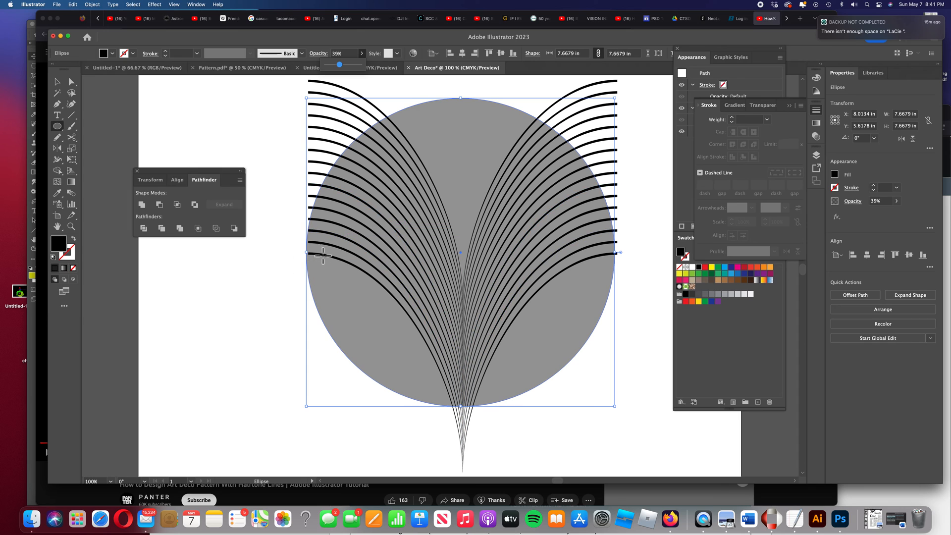
left_click_drag(459, 249, 462, 256)
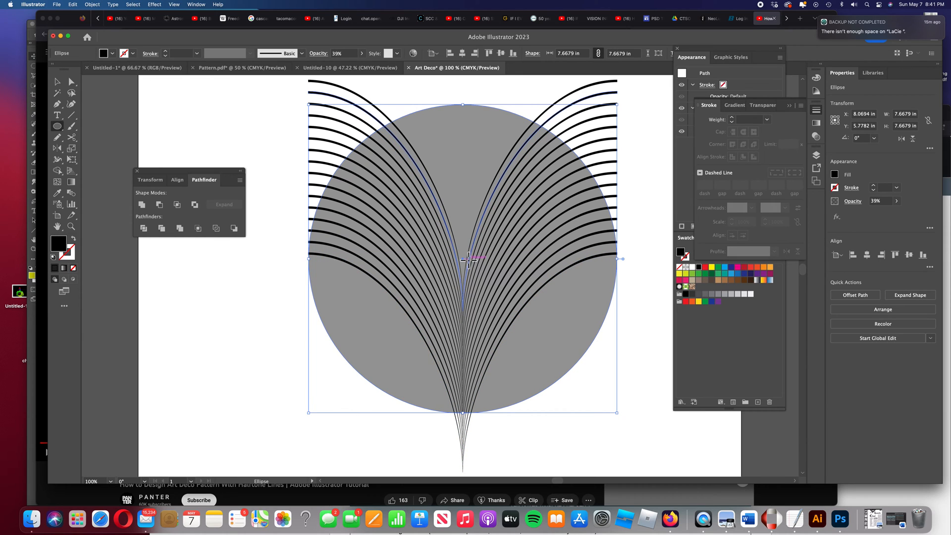
left_click_drag(463, 258, 462, 254)
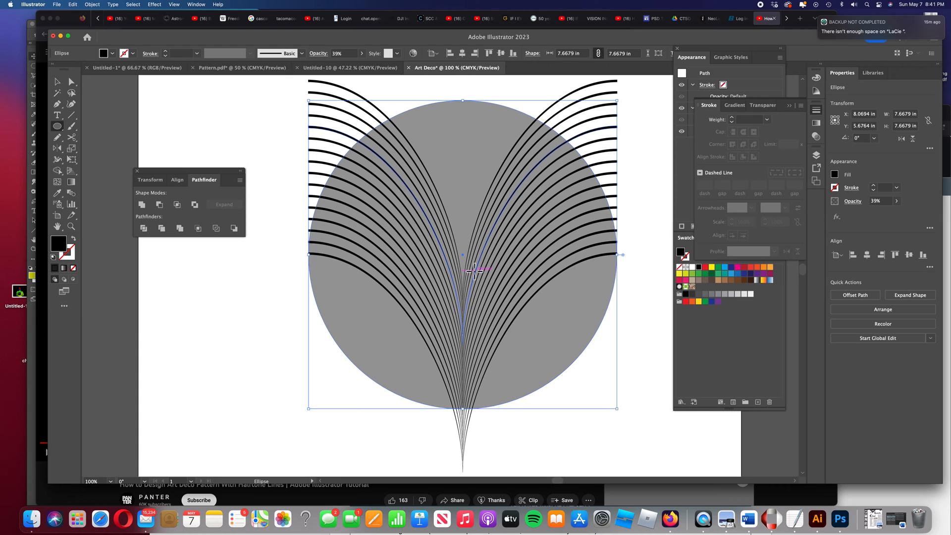
left_click(363, 54)
left_click_drag(340, 65, 362, 67)
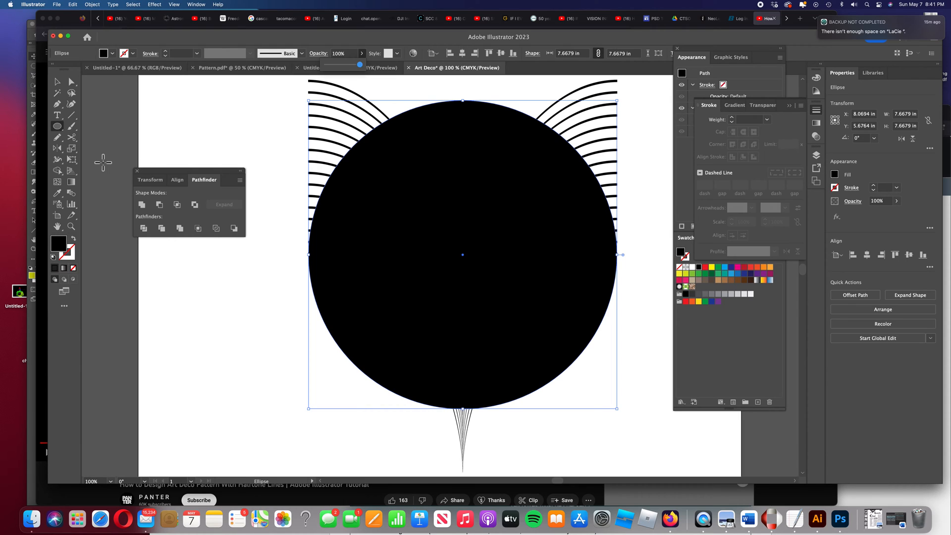
left_click(59, 173)
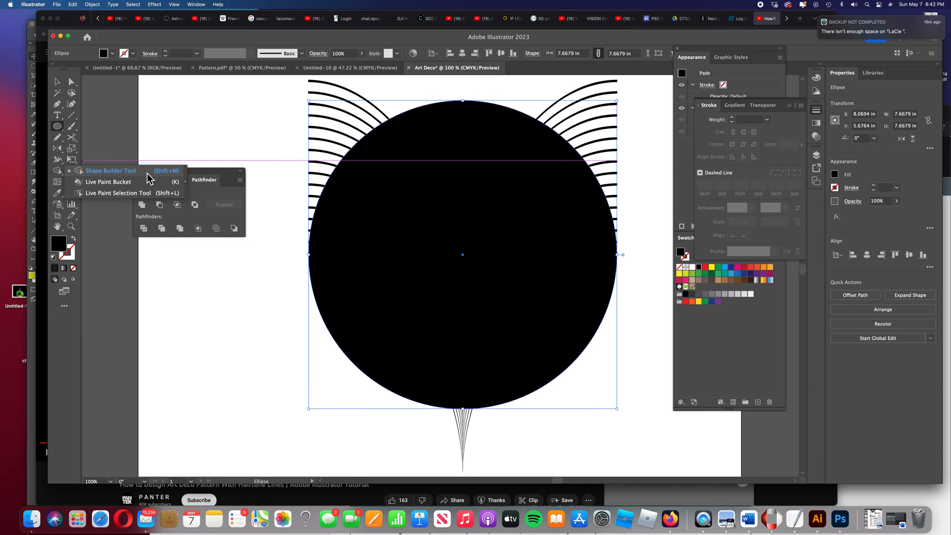
left_click(680, 189)
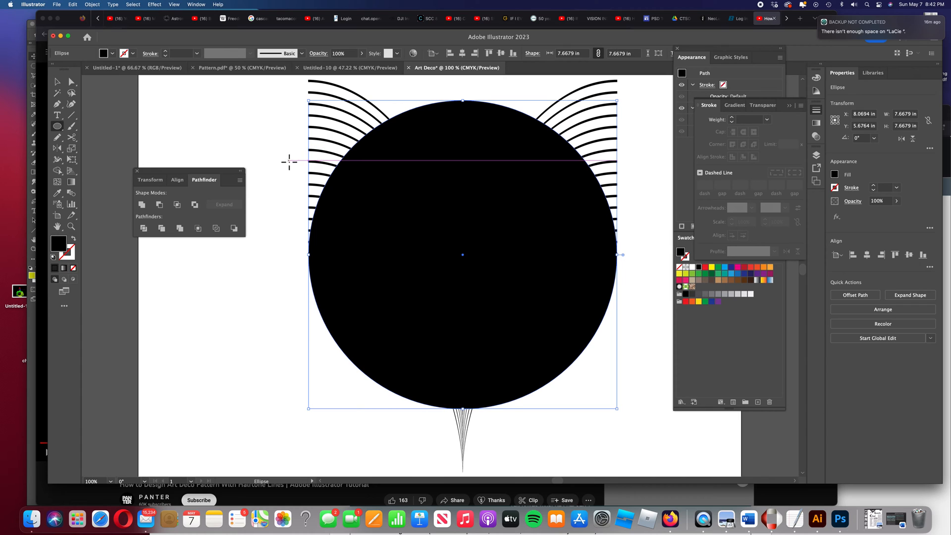
left_click(58, 83)
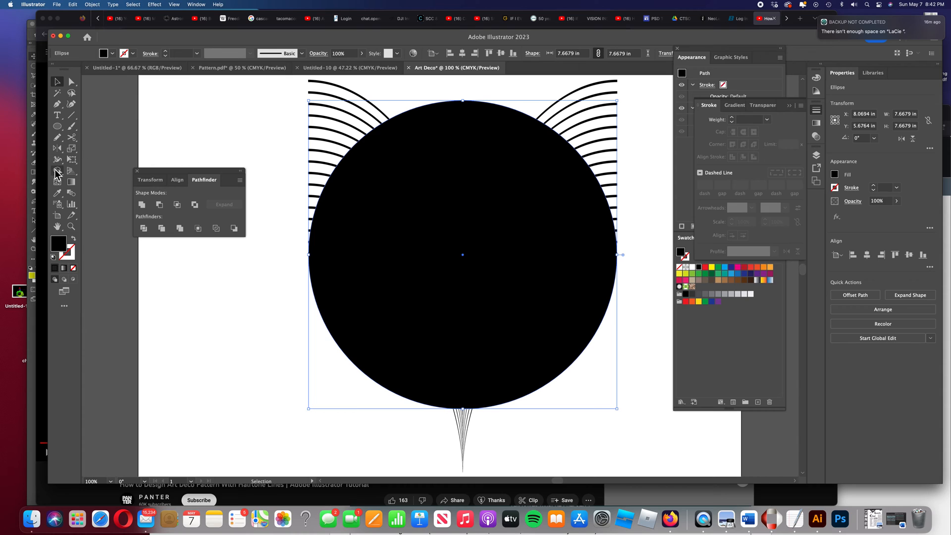
mouse_move(57, 170)
left_mouse_down()
mouse_move(111, 177)
mouse_move(91, 171)
left_mouse_up()
left_click(57, 82)
Select the circle and arcs, then use Shape Builder to delete the arc segments lying outside the circle
left_click_drag(283, 100, 640, 421)
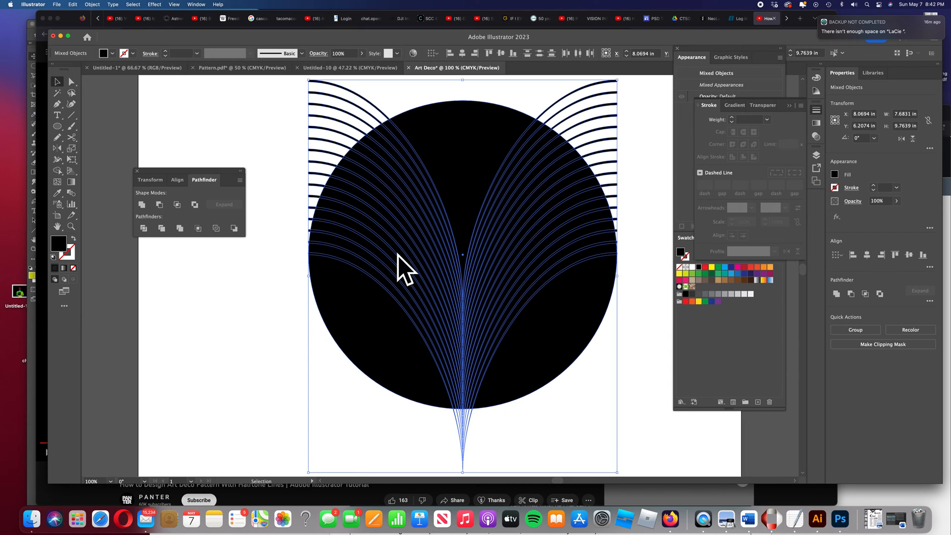
left_click(59, 173)
left_click(109, 170)
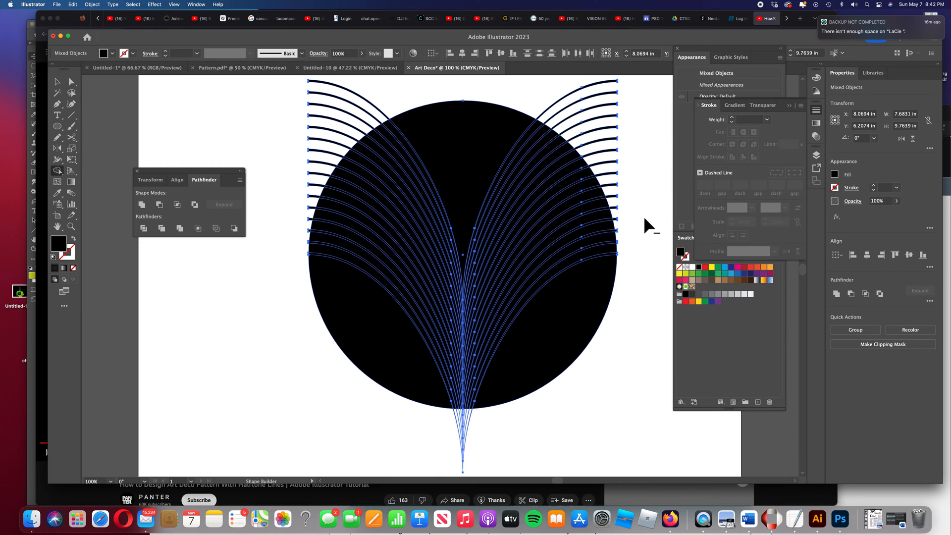
mouse_move(637, 232)
left_mouse_down()
mouse_move(585, 136)
mouse_move(524, 97)
mouse_move(459, 90)
mouse_move(383, 111)
mouse_move(336, 142)
mouse_move(305, 188)
mouse_move(305, 236)
left_mouse_up()
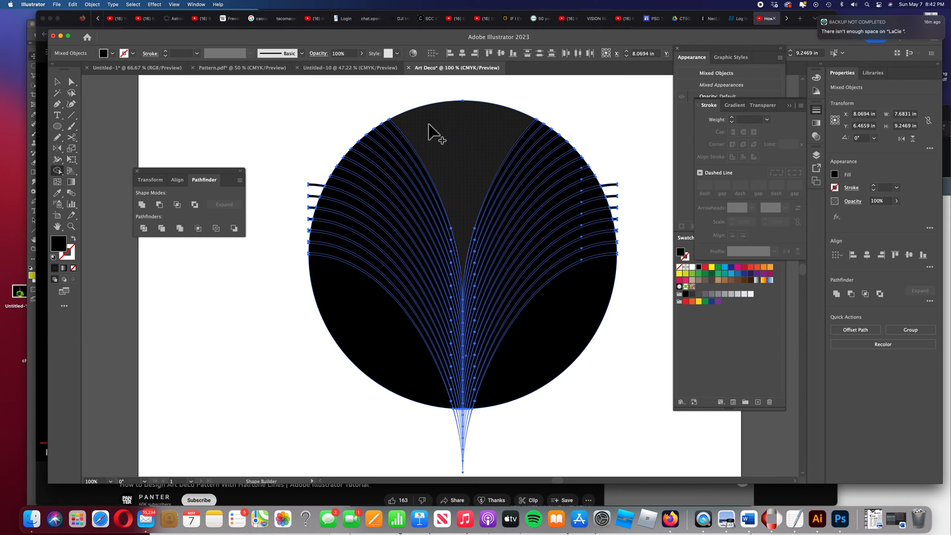
left_click_drag(320, 170, 308, 255)
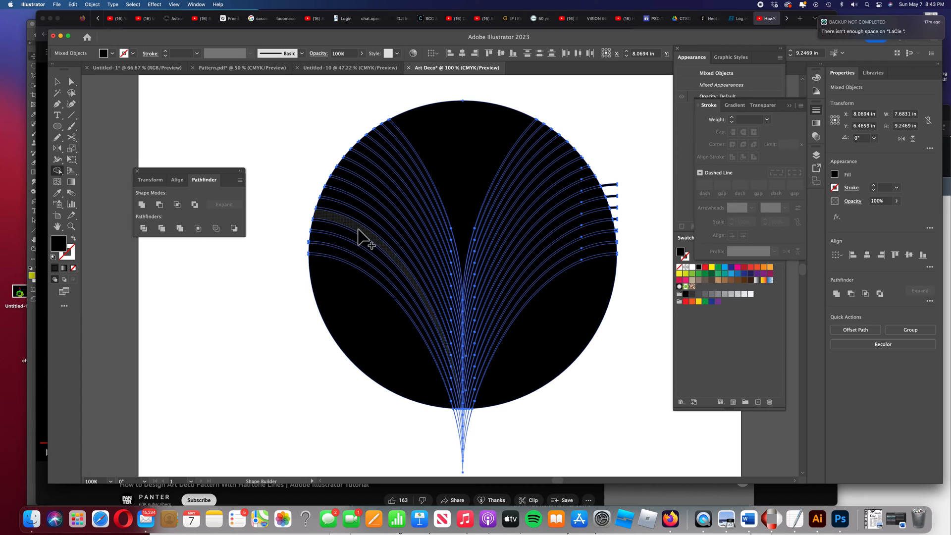
mouse_move(601, 173)
left_mouse_down()
mouse_move(618, 207)
mouse_move(625, 254)
left_mouse_up()
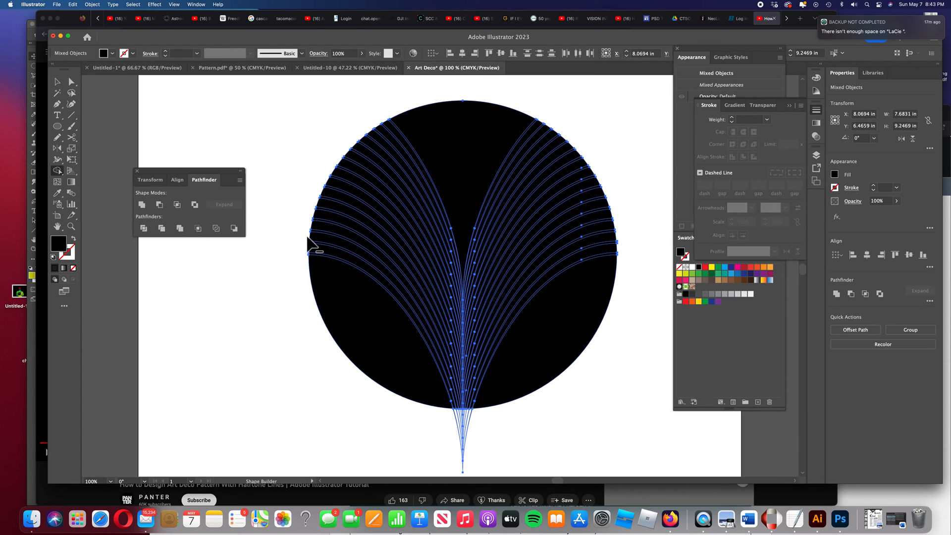
Select the black circle and delete it, leaving the arcs trimmed to the circle's outline
key("super+equal")
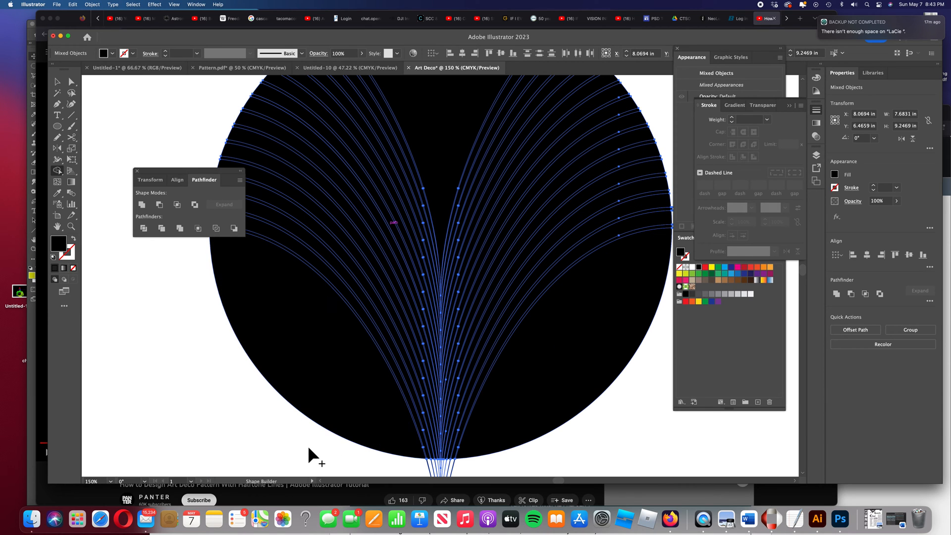
scroll(222, 435, "left", 4)
scroll(228, 421, "left", 3)
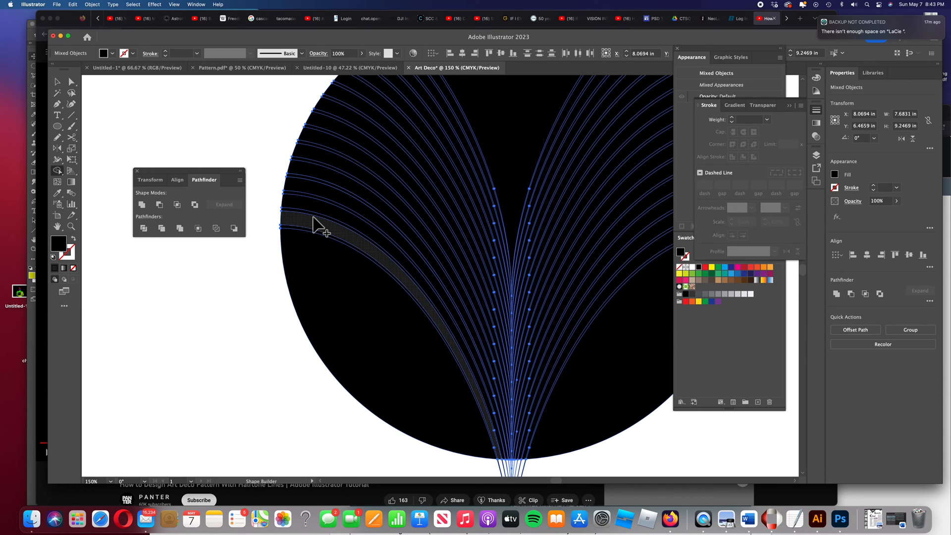
scroll(476, 247, "right", 3)
scroll(471, 247, "right", 4)
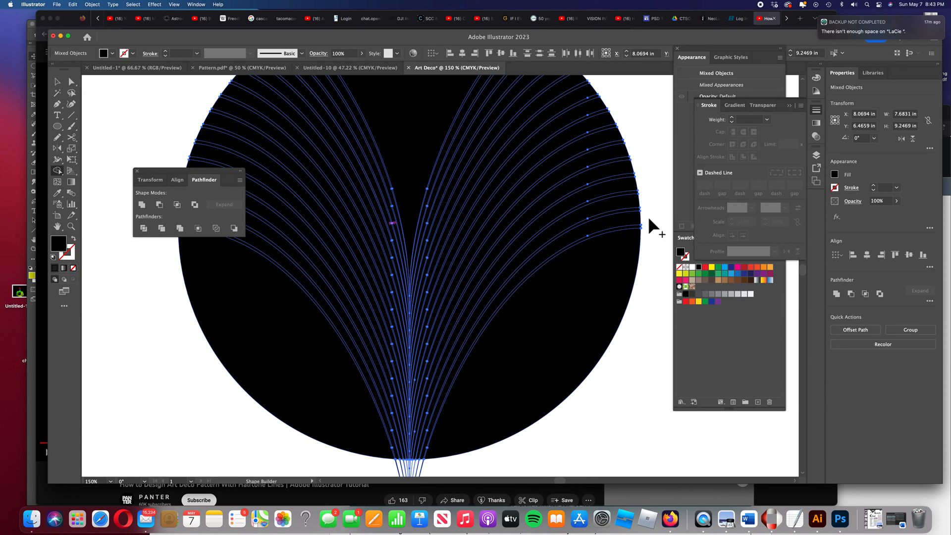
key("super+minus")
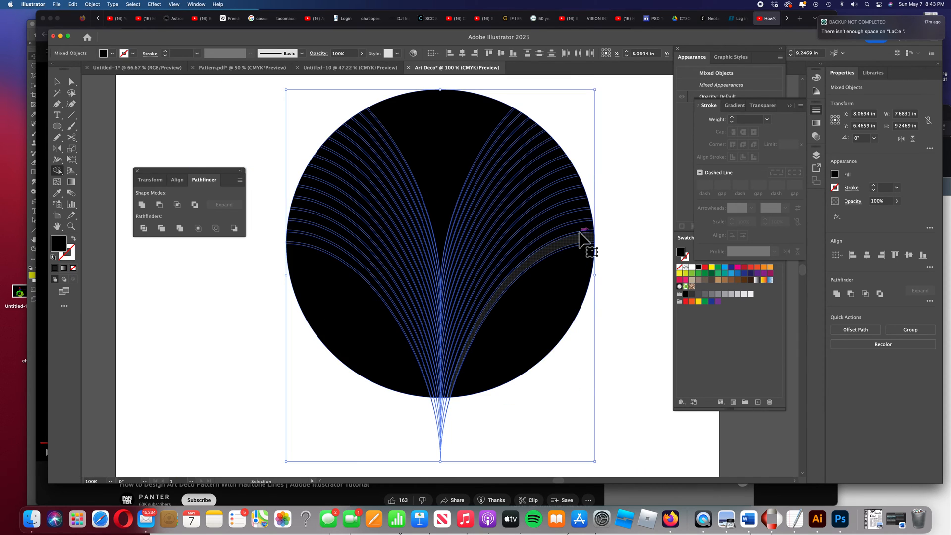
key("super+minus")
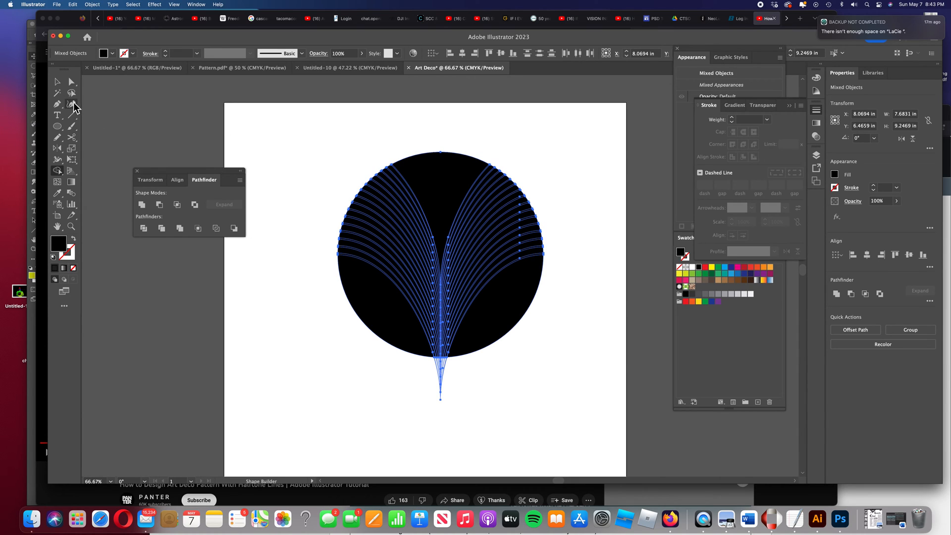
left_click(59, 82)
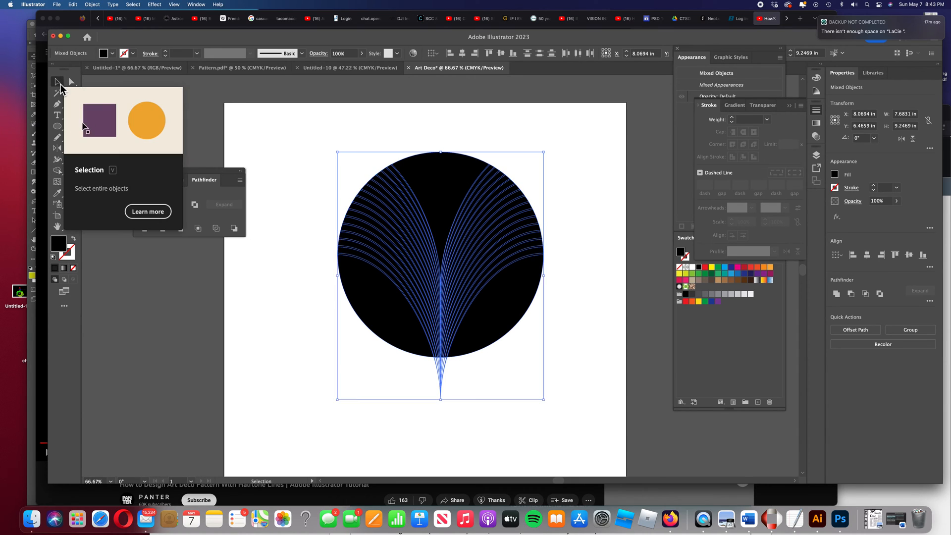
mouse_move(509, 319)
left_mouse_down()
mouse_move(520, 329)
mouse_move(511, 318)
left_mouse_up()
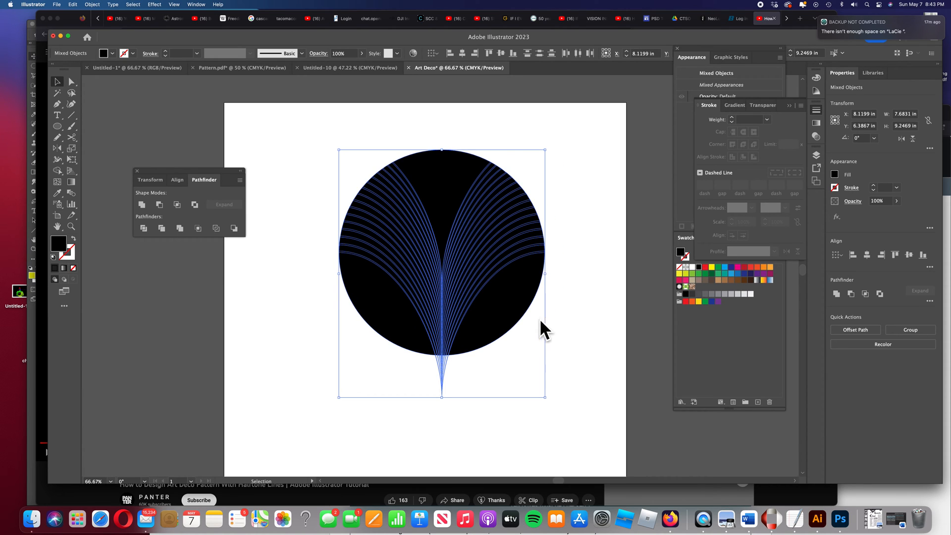
left_click(555, 384)
left_click_drag(501, 328, 579, 388)
key("Delete")
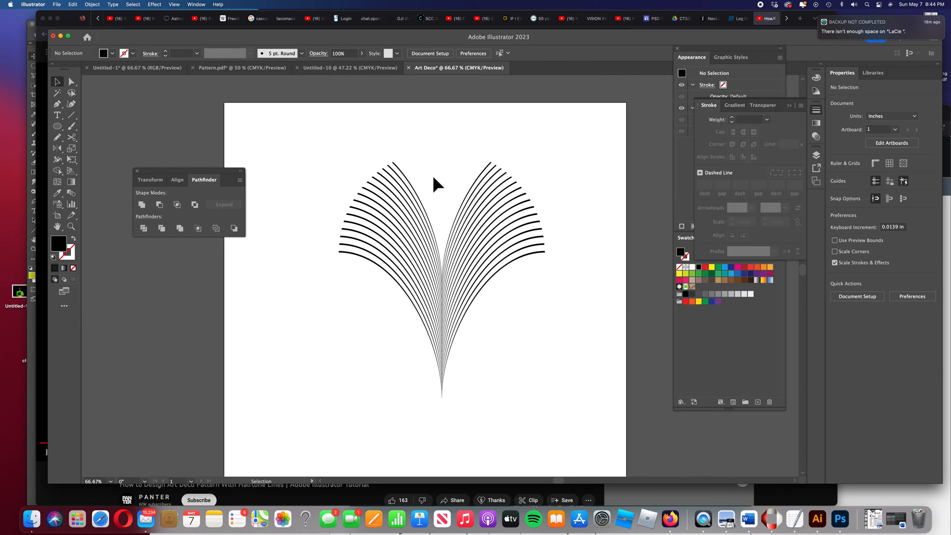
Select the trimmed arc group and make a new pattern from it
left_click_drag(354, 151, 515, 333)
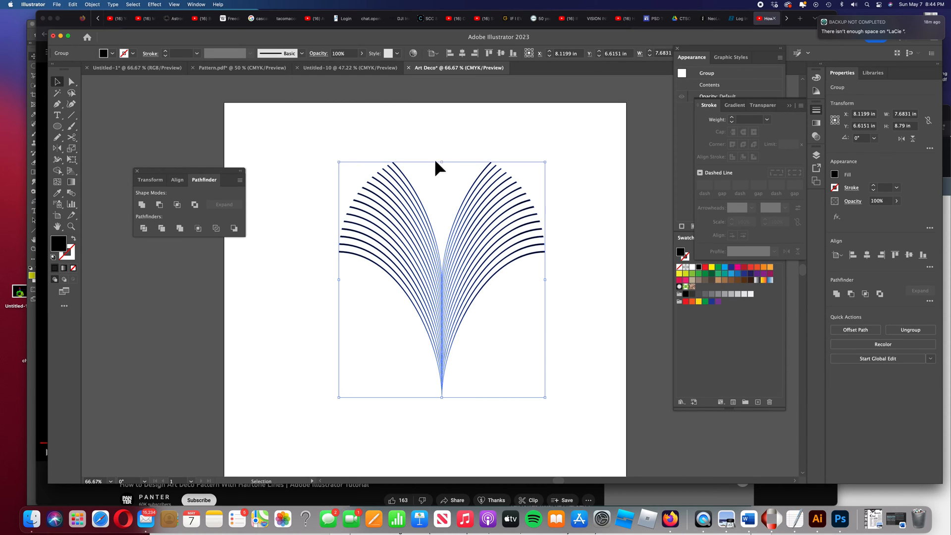
left_click(92, 5)
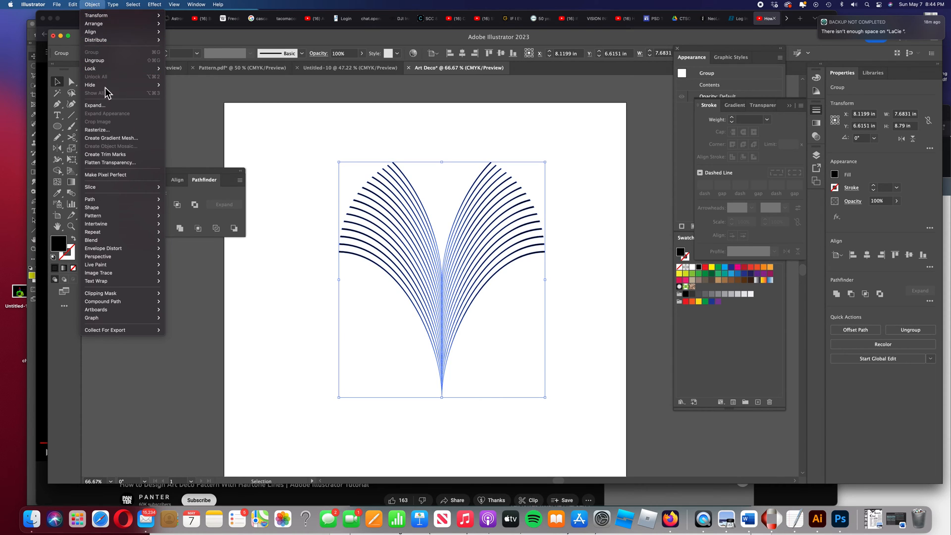
mouse_move(110, 219)
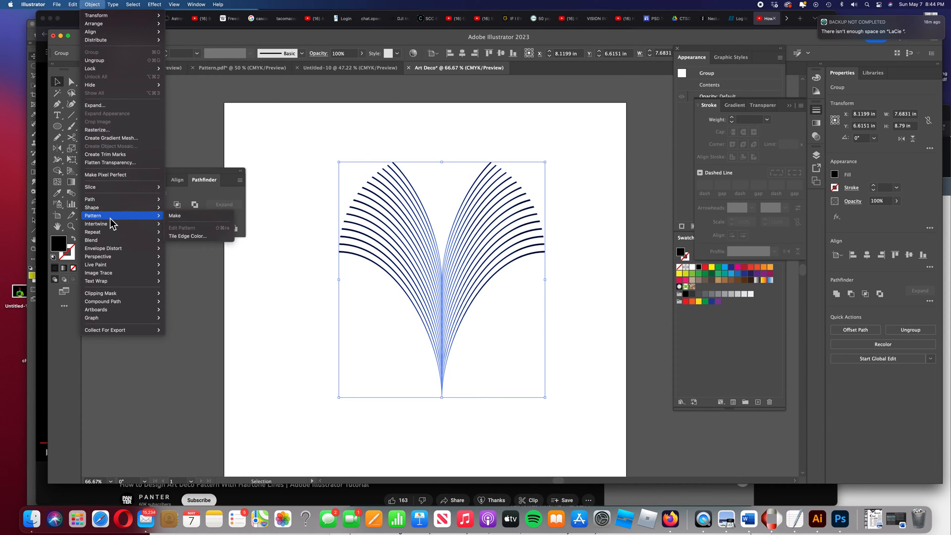
left_click(195, 219)
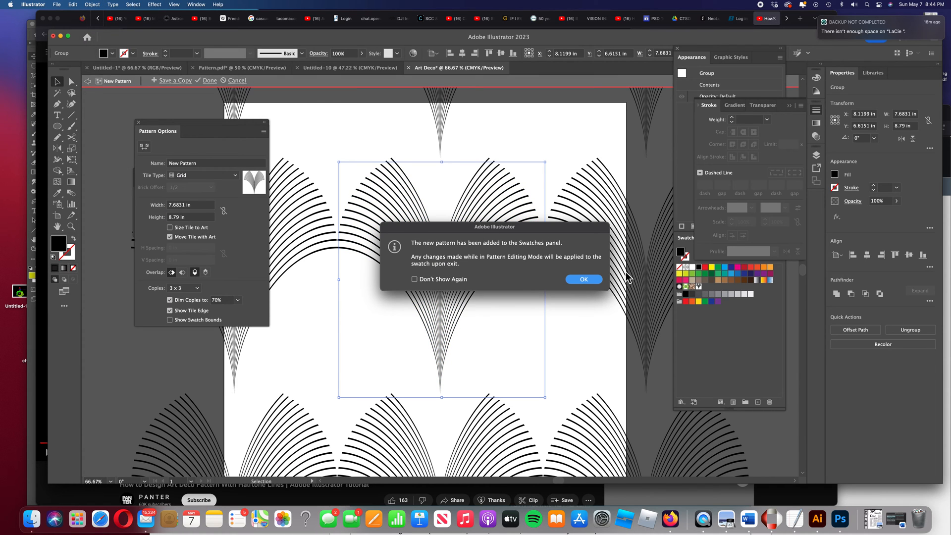
left_click(587, 280)
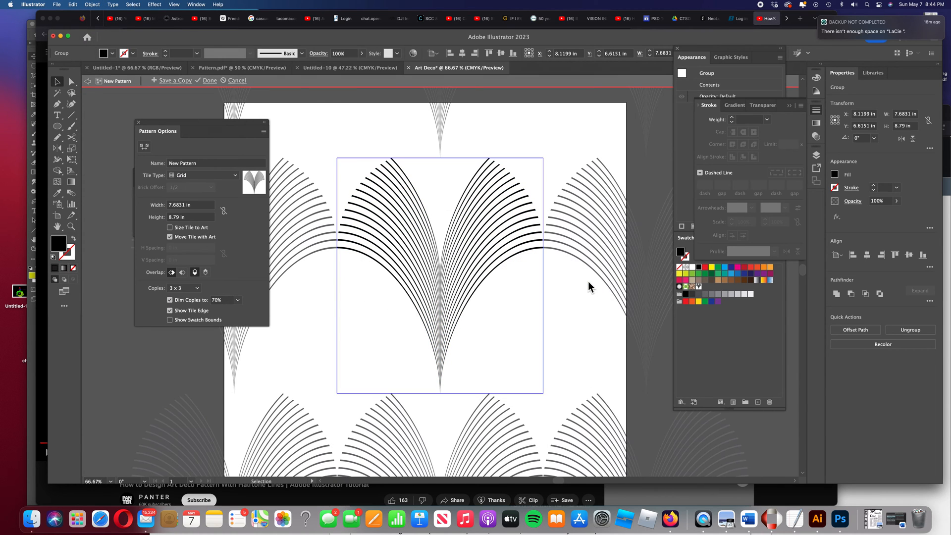
Set the pattern tile height to 2.25 in and finish editing the pattern
left_click_drag(194, 123, 144, 106)
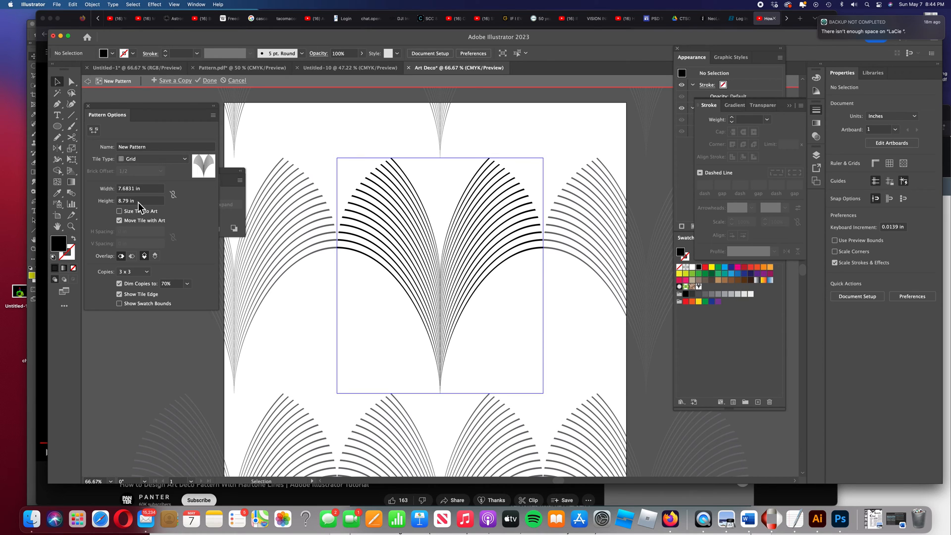
left_click_drag(139, 202, 117, 201)
type("9.375")
key("Return")
type("8.25")
key("Return")
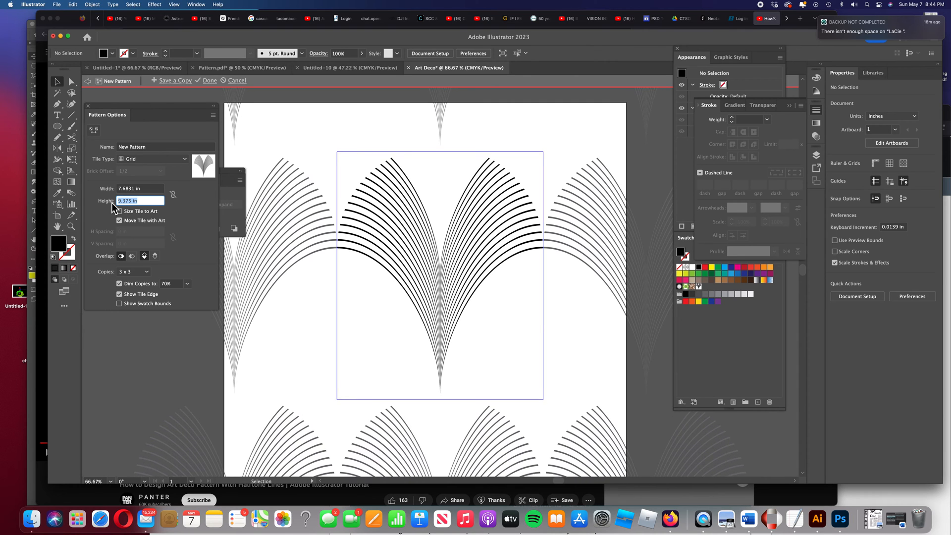
key("Down")
key("Down")
key("Down")
key("Down")
key("Down")
key("Down")
key("Down")
key("Down")
key("Down")
key("Down")
key("Down")
key("Down")
key("Down")
key("Down")
key("Down")
key("Down")
key("Down")
key("Down")
key("Down")
key("Down")
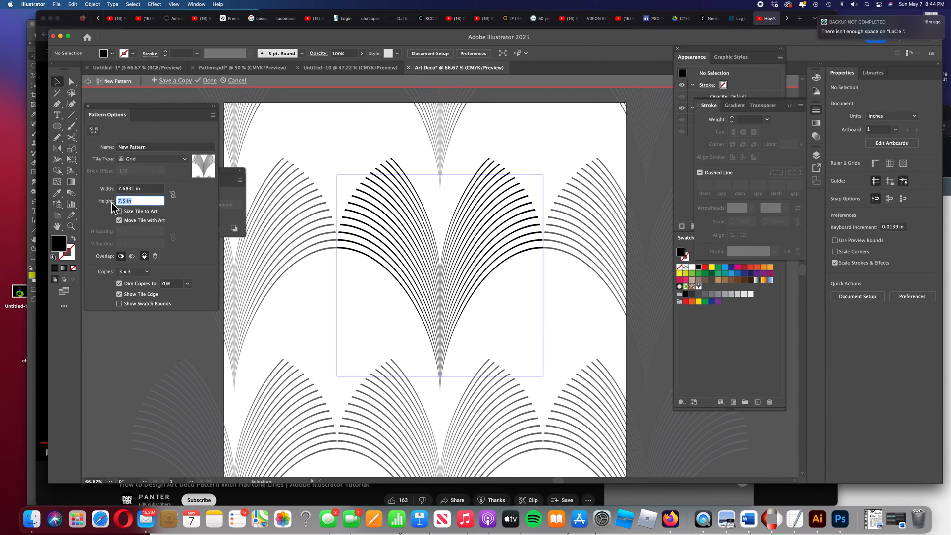
key("Down")
key("Down")
key("Down")
key("Down")
key("Down")
key("Down")
key("Down")
key("Down")
key("Down")
key("Down")
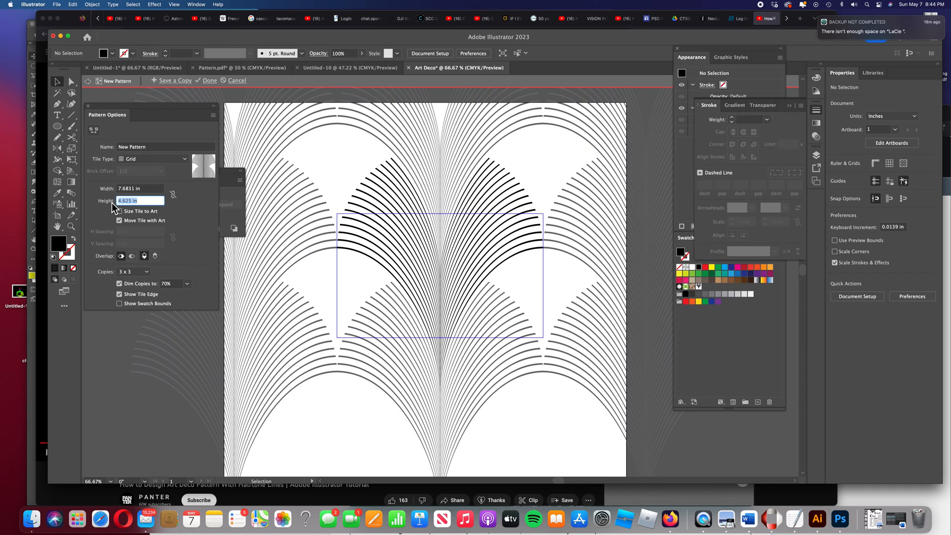
key("Down")
key("Down")
key("Down")
key("Down")
key("Down")
key("Down")
key("Down")
key("Down")
key("Down")
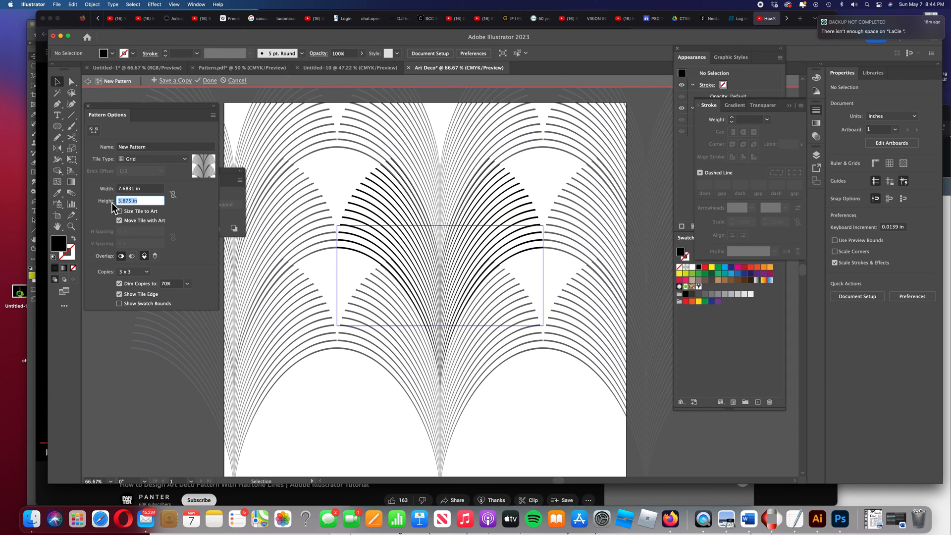
key("Down")
key("Down")
key("Down")
key("Down")
key("Down")
key("Down")
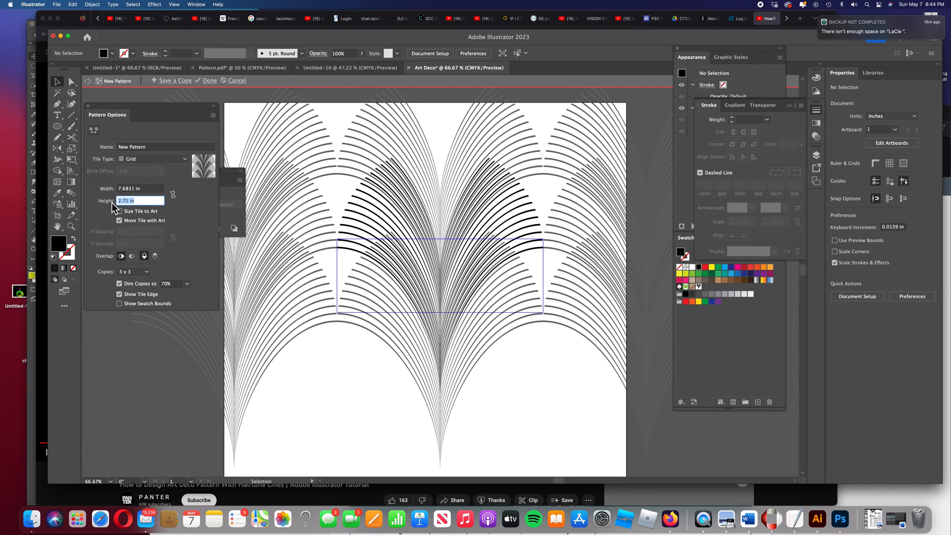
key("Down")
key("Down")
key("Down")
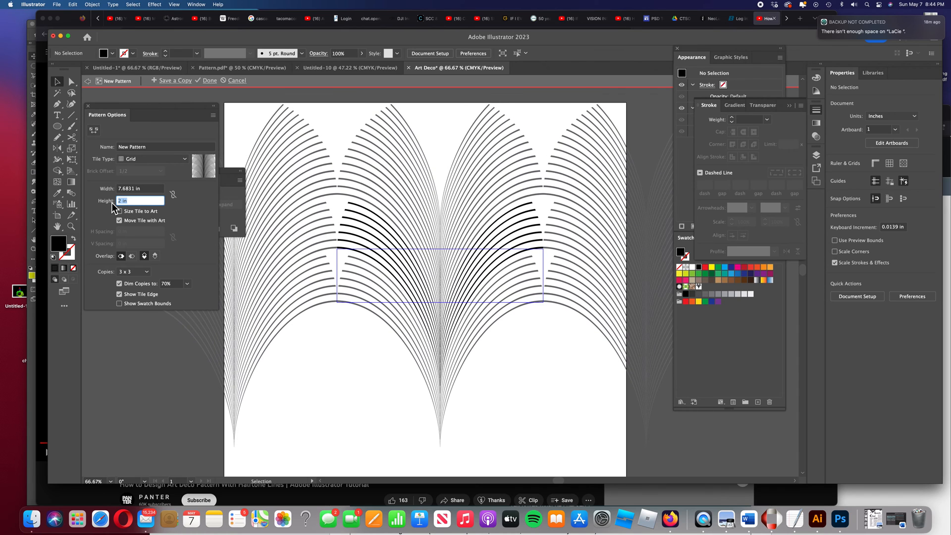
key("Up")
key("Up")
key("Up")
key("Up")
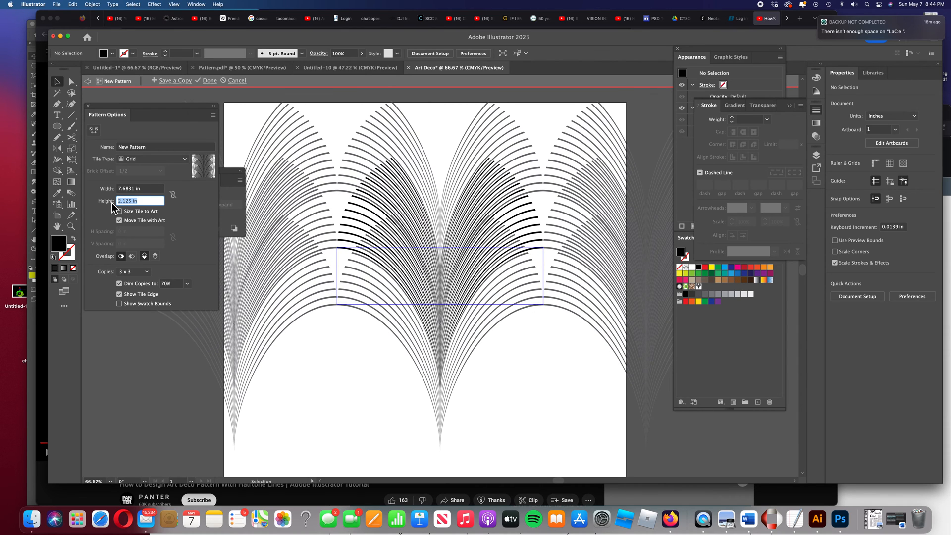
key("Up")
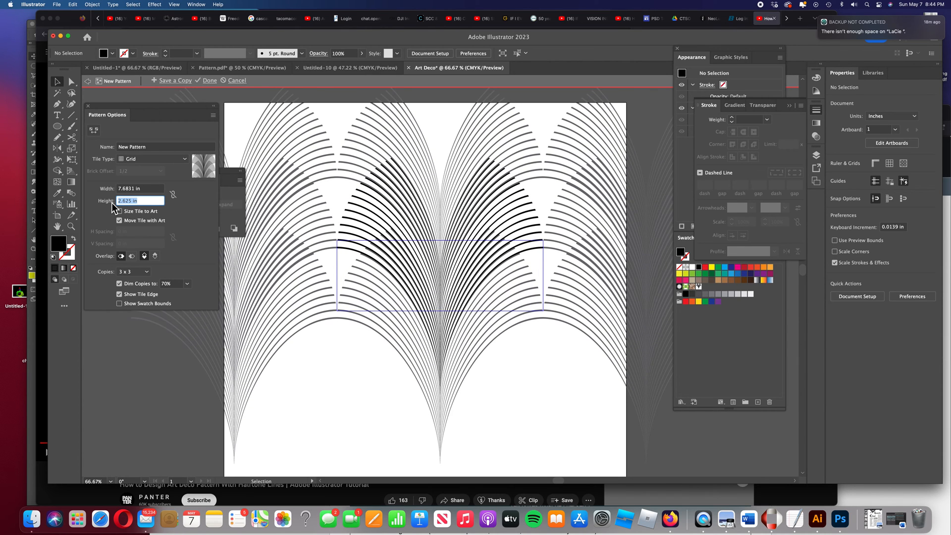
key("Down")
key("Down")
key("Down")
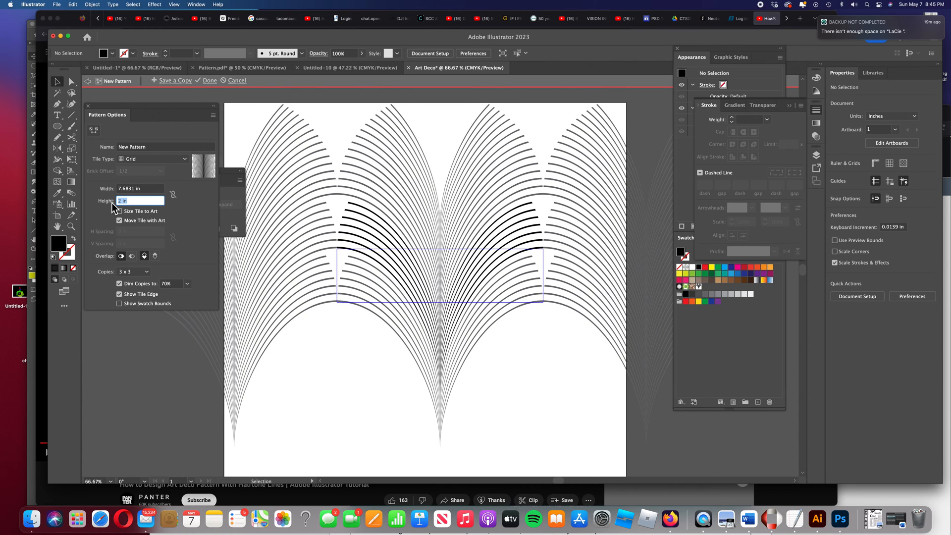
key("Up")
key("Up")
key("Up")
key("Up")
key("Down")
key("Down")
key("Down")
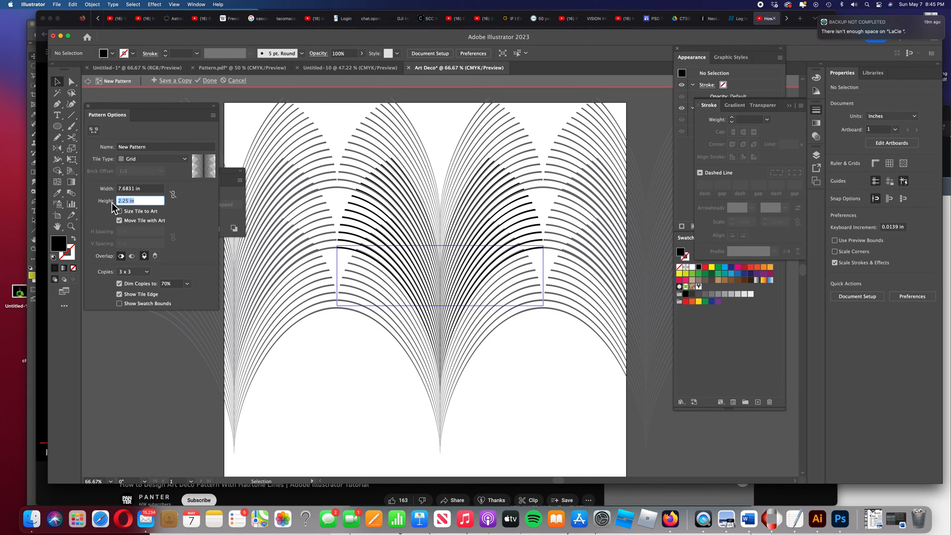
left_click(209, 81)
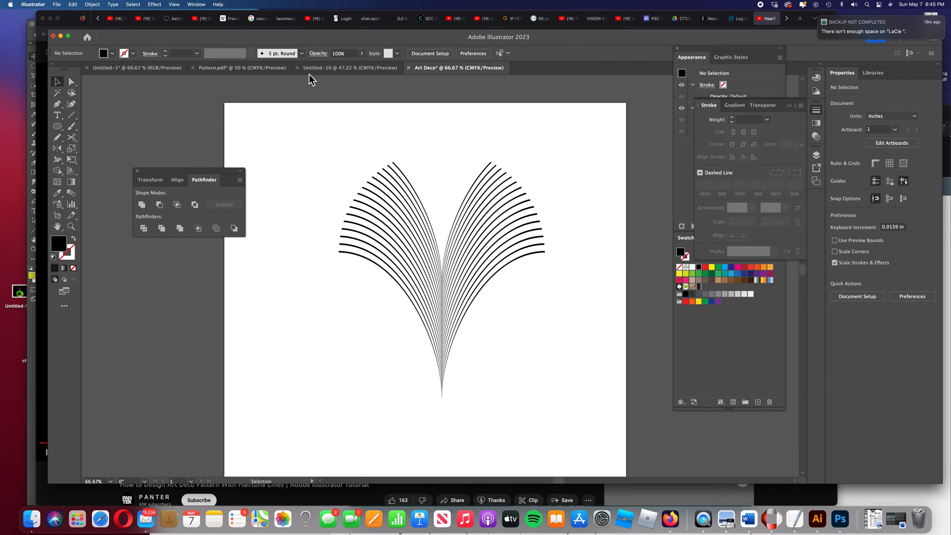
left_click_drag(379, 151, 470, 286)
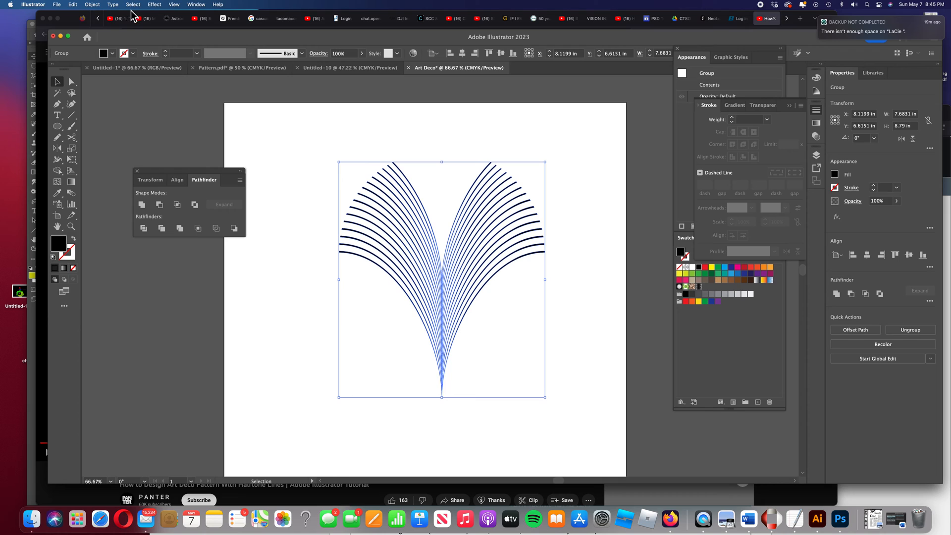
left_click(92, 5)
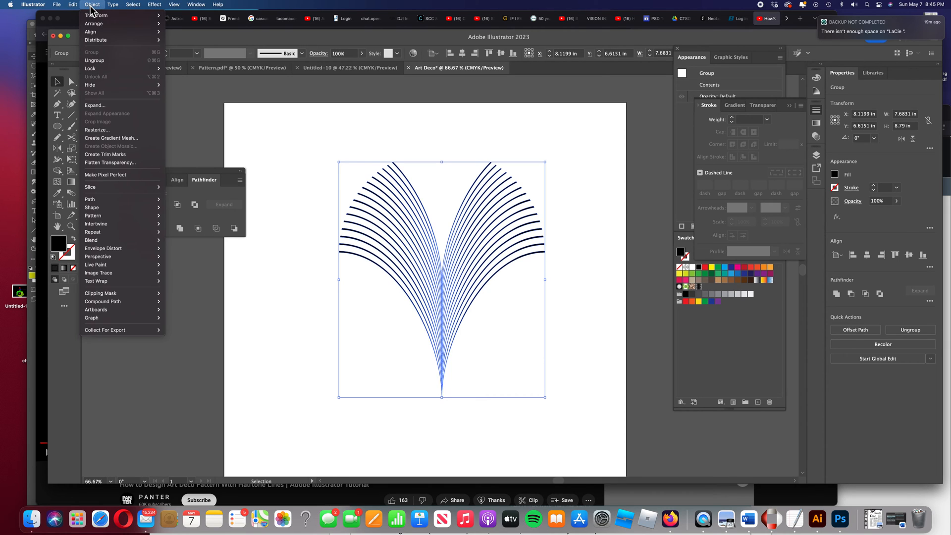
mouse_move(97, 15)
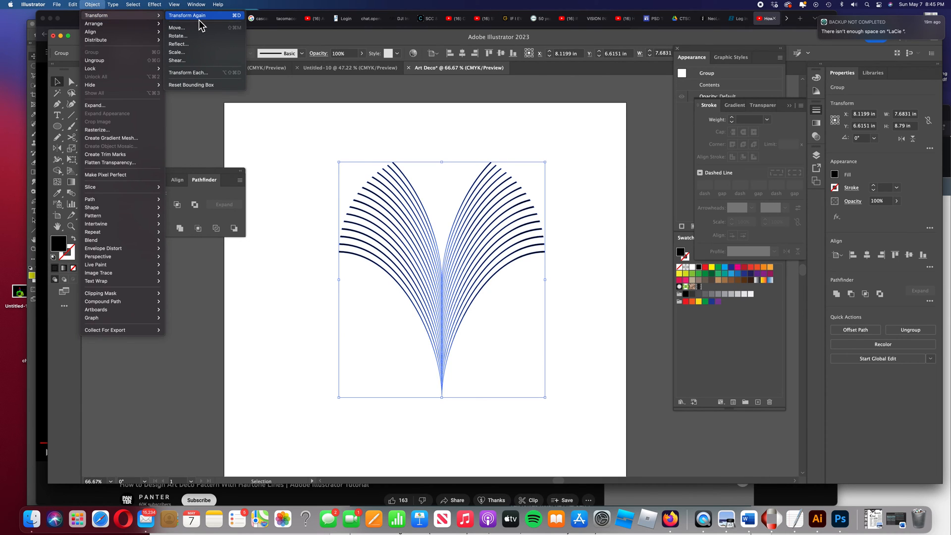
left_click(196, 53)
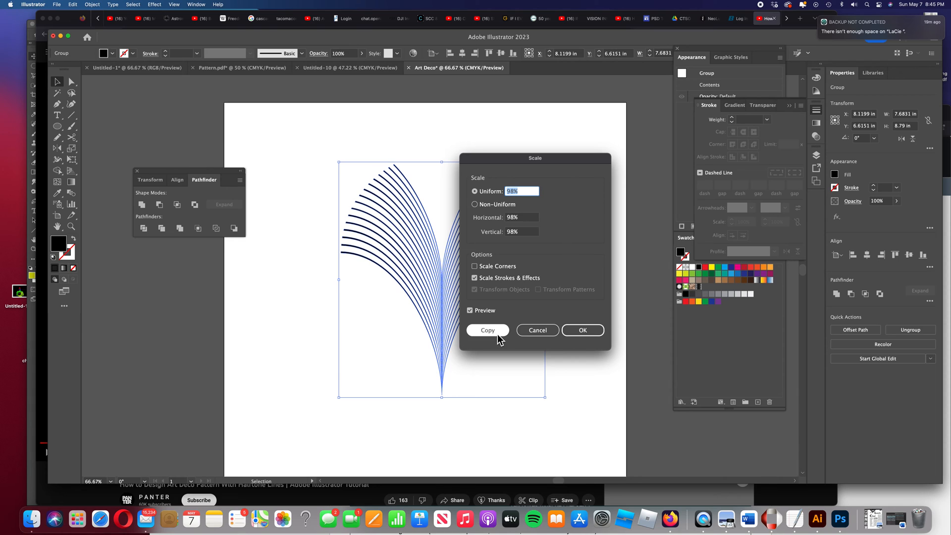
left_click(541, 335)
left_click(596, 300)
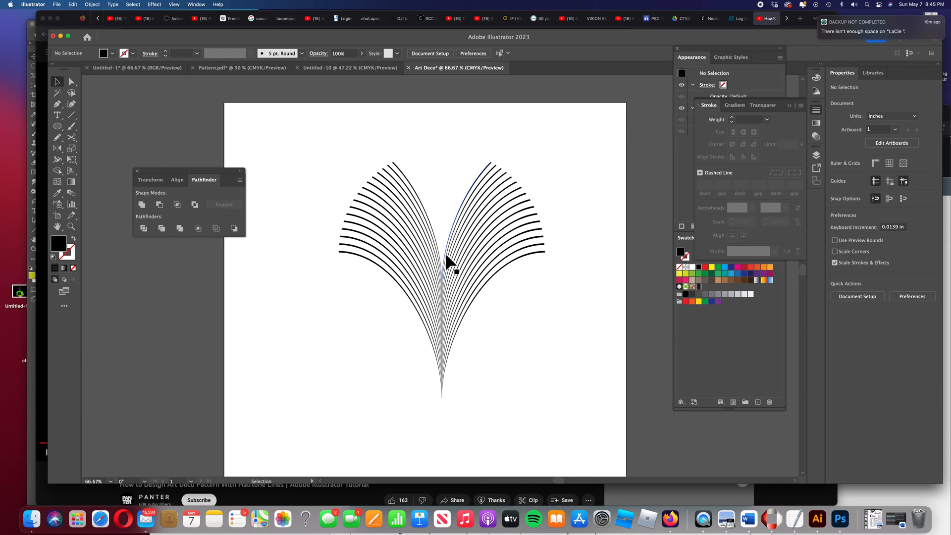
Delete the original trimmed arc fan from the artboard
left_click_drag(174, 171, 128, 120)
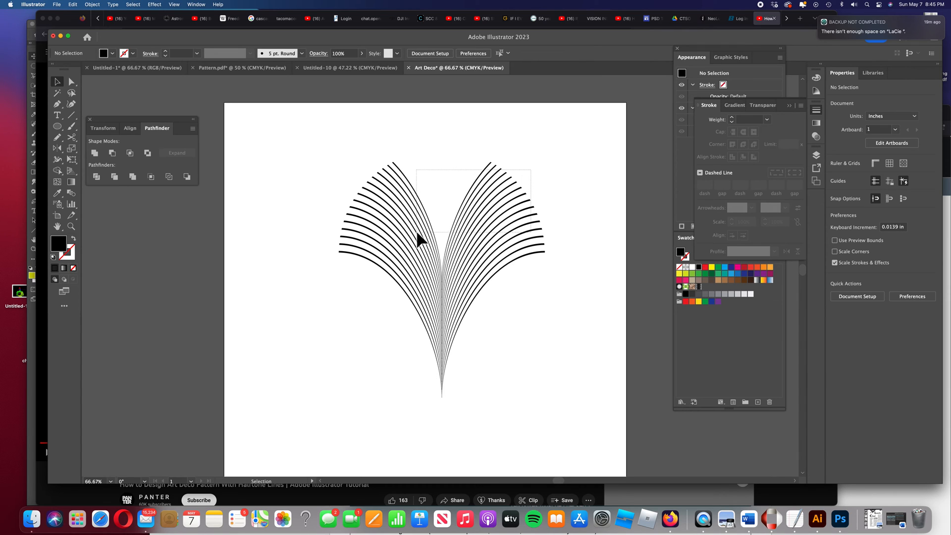
left_click(400, 253)
key("Delete")
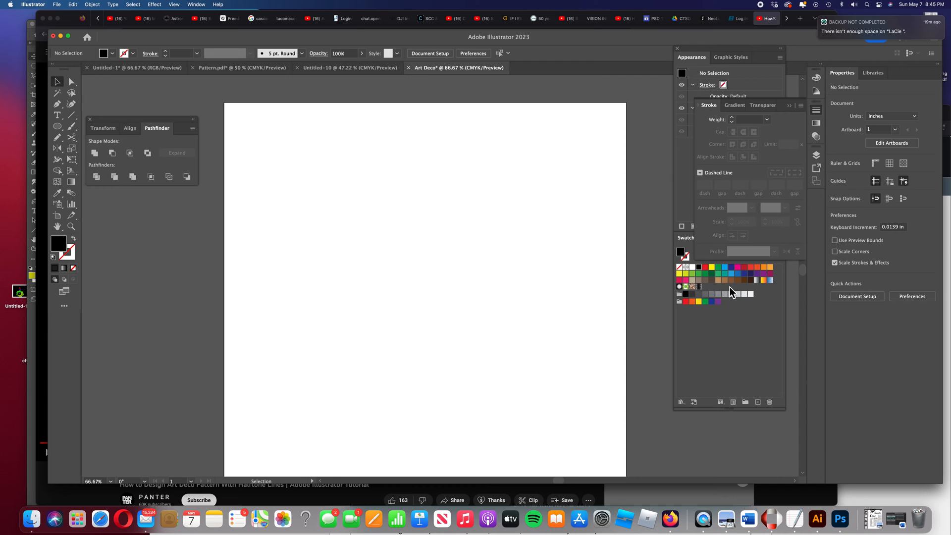
Draw a 15 x 20 in rectangle covering the whole artboard and fill it with the new pattern swatch
left_click(59, 128)
left_click(89, 127)
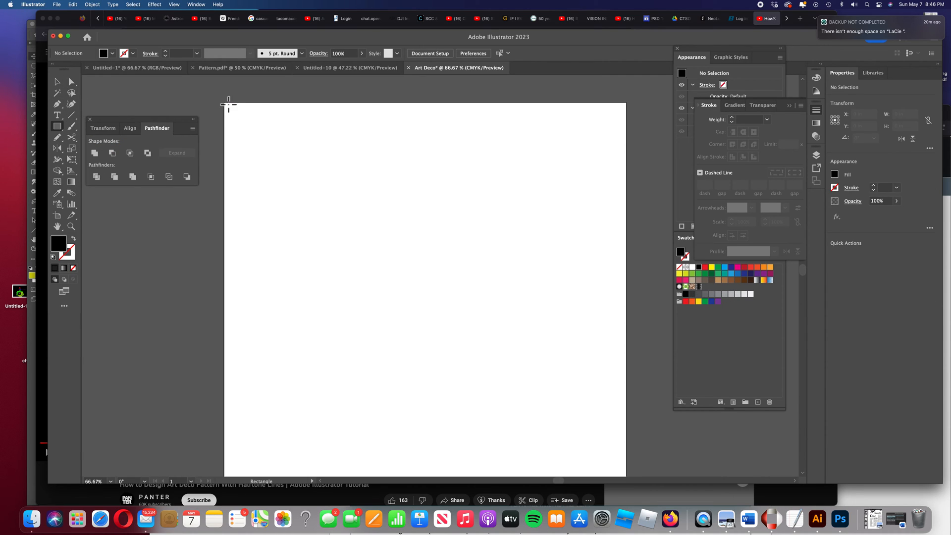
scroll(261, 124, "down", 2)
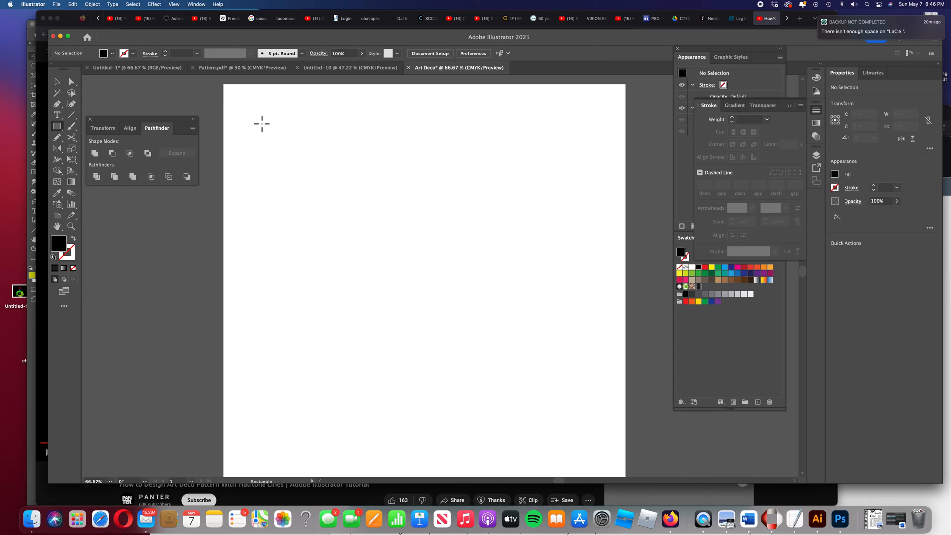
key("super+minus")
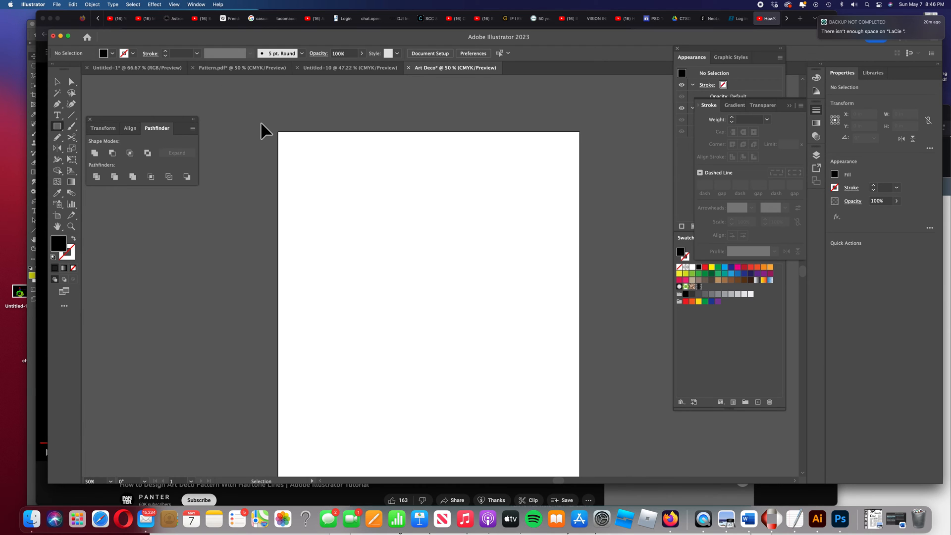
key("super+minus")
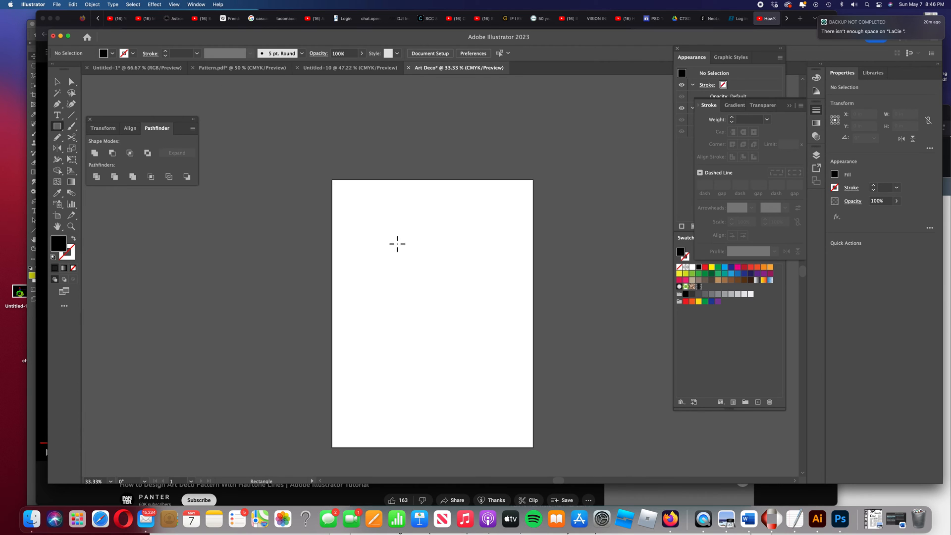
left_click_drag(332, 180, 535, 450)
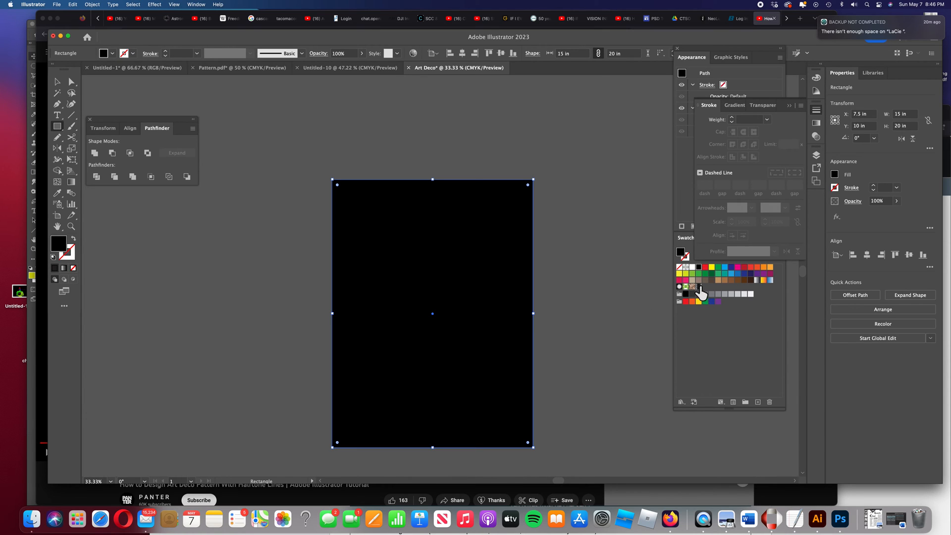
left_click(699, 287)
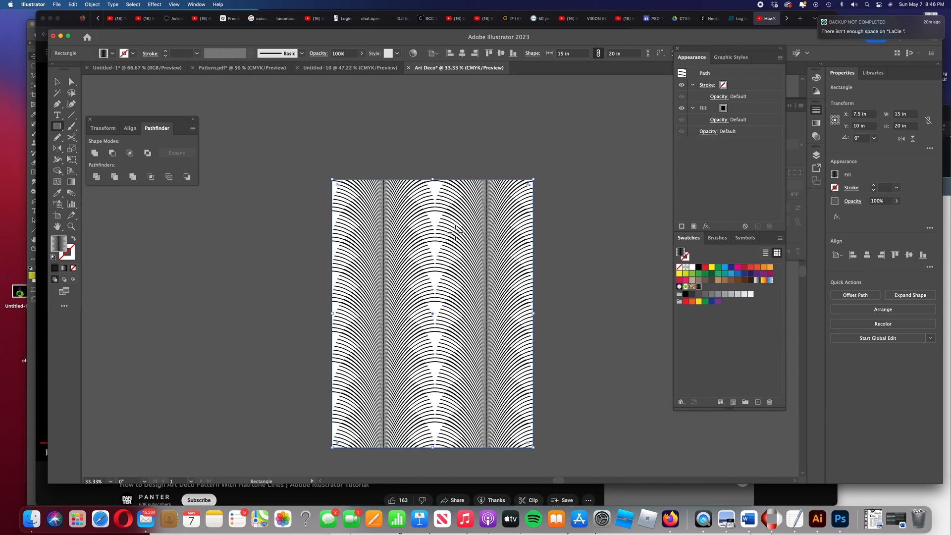
Scale only the pattern inside the rectangle uniformly to 125%, leaving the rectangle itself untransformed
left_click(92, 4)
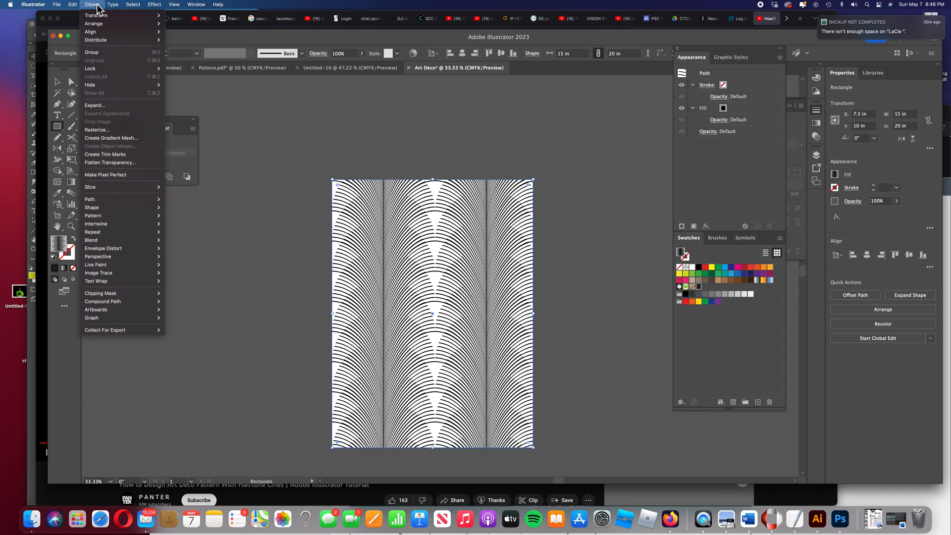
mouse_move(102, 20)
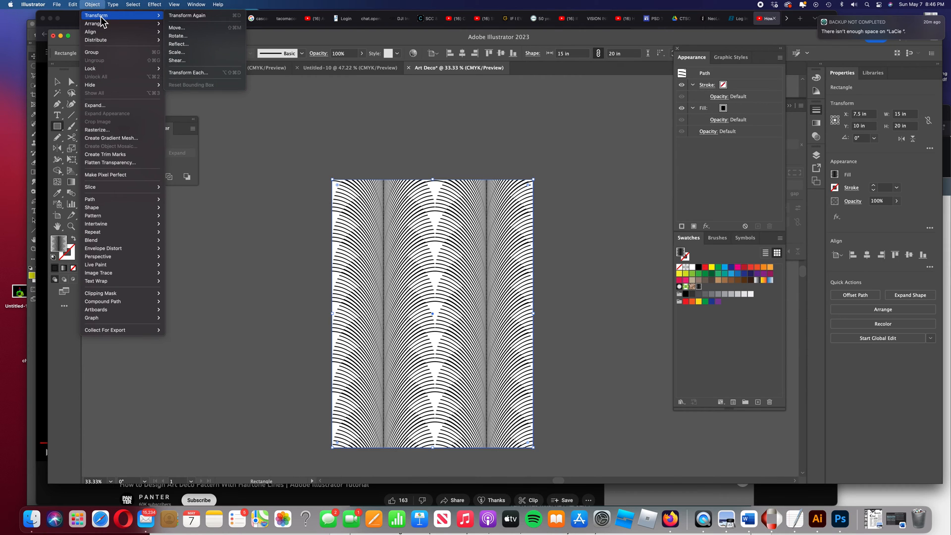
left_click(178, 52)
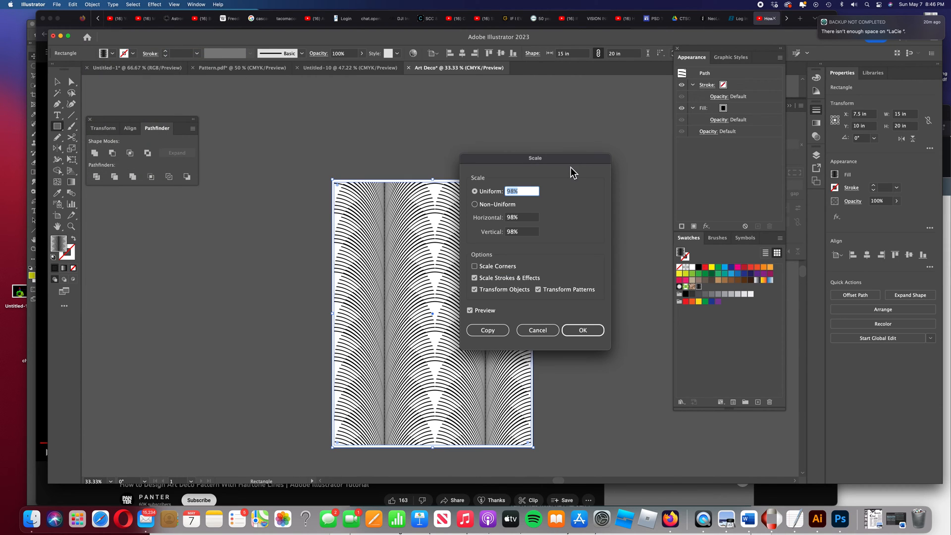
left_click_drag(568, 162, 618, 131)
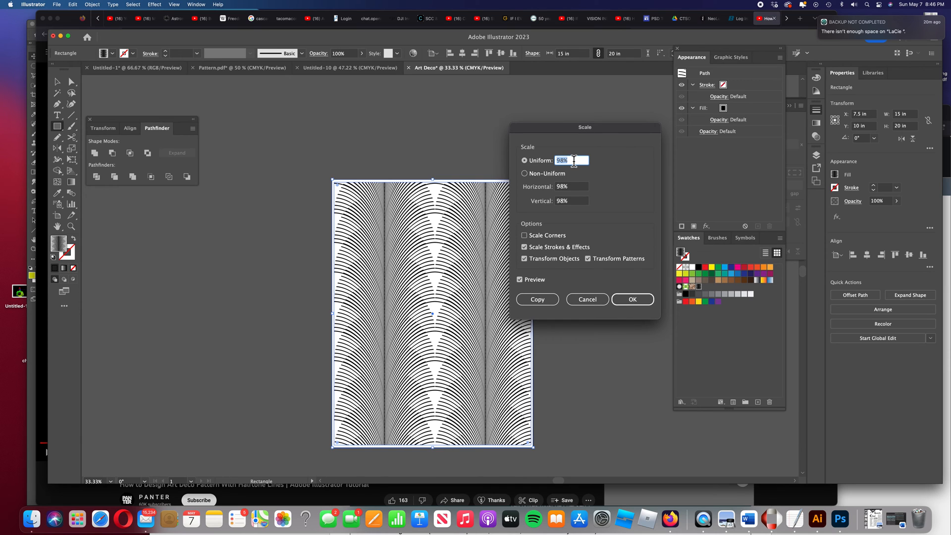
left_click_drag(574, 161, 547, 163)
key("Up")
key("Up")
key("Up")
key("Up")
key("Up")
key("Up")
key("Up")
key("Up")
key("Up")
key("Up")
key("Up")
key("Up")
key("Up")
key("Up")
key("Up")
key("Up")
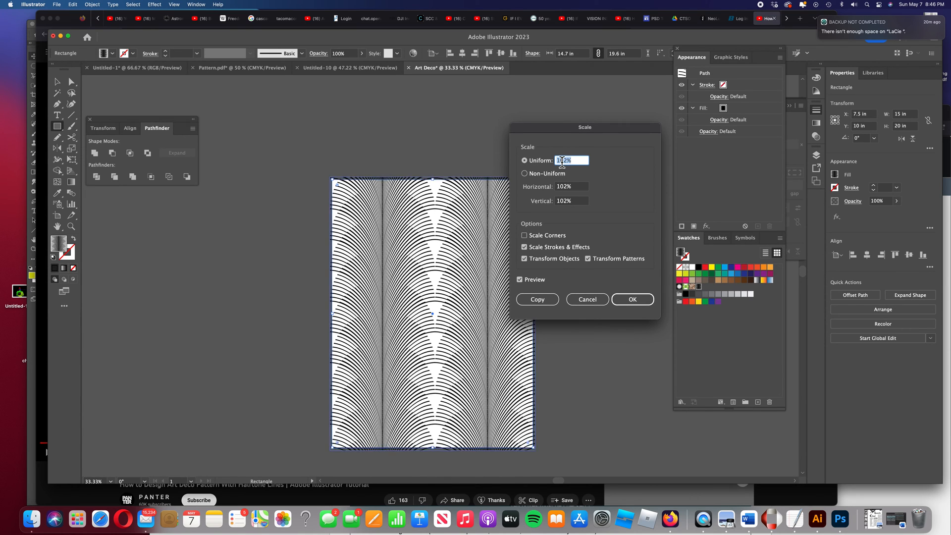
key("Up")
key("Up")
key("Up")
key("Up")
key("Up")
key("Up")
key("Up")
key("Up")
key("Up")
key("Up")
key("Up")
key("Up")
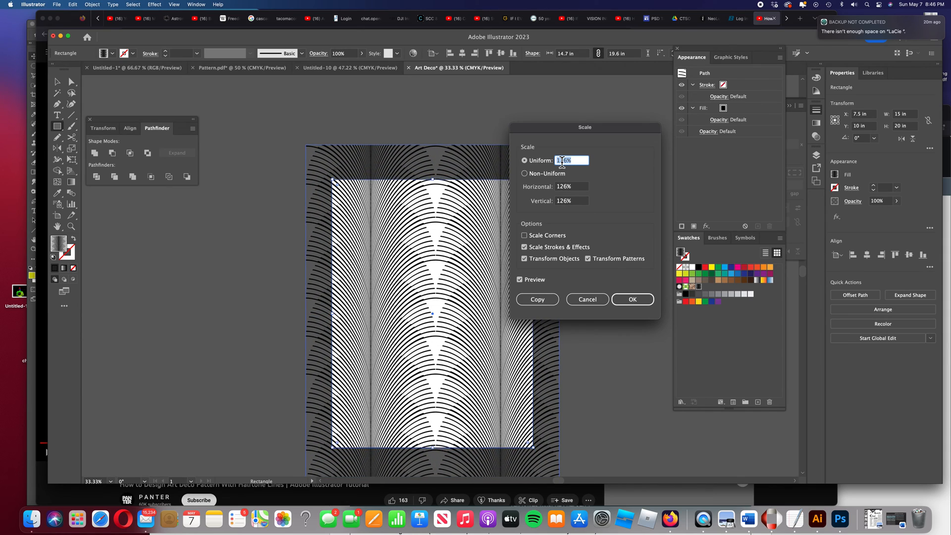
key("Down")
key("Down")
key("Down")
key("Down")
key("Down")
key("Down")
key("Down")
key("Down")
key("Down")
key("Down")
key("Down")
key("Down")
key("Down")
key("Down")
key("Down")
key("Down")
key("Down")
key("Down")
key("Down")
key("Down")
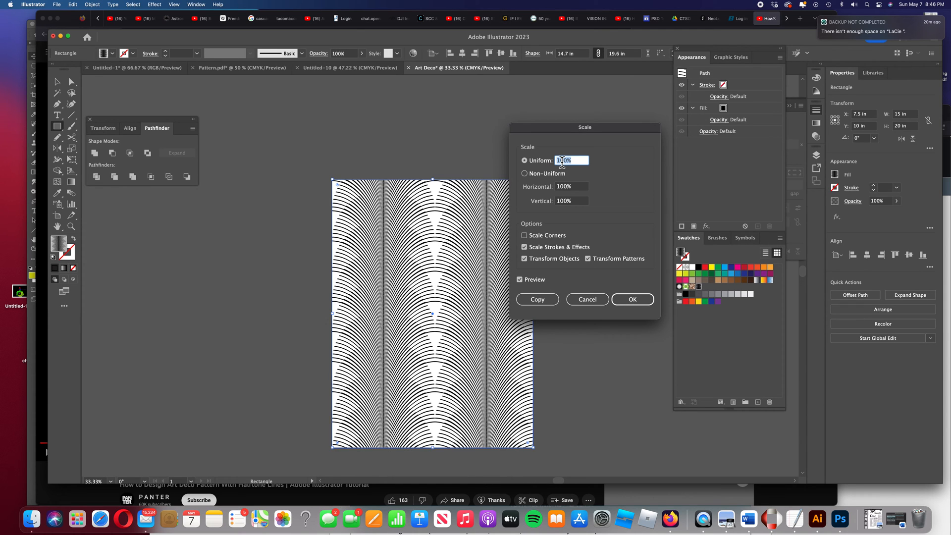
type("123")
key("Tab")
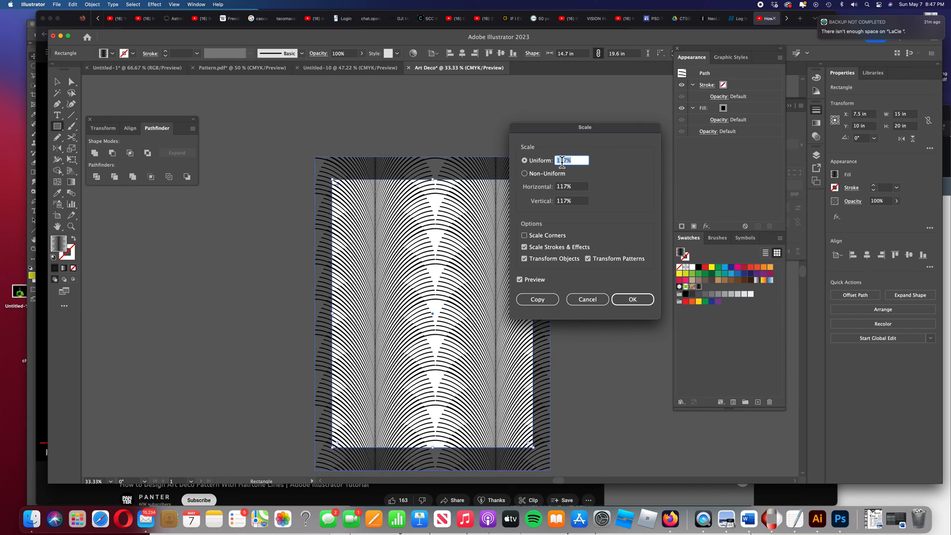
type("111")
key("Tab")
key("Down")
key("Down")
key("Down")
key("Down")
key("Down")
key("Down")
key("Down")
key("Down")
key("Down")
key("Down")
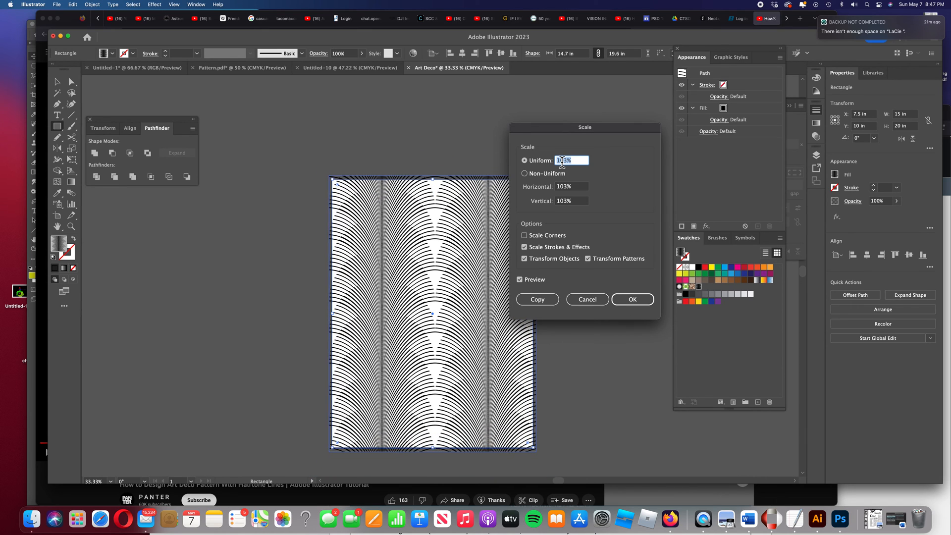
key("Down")
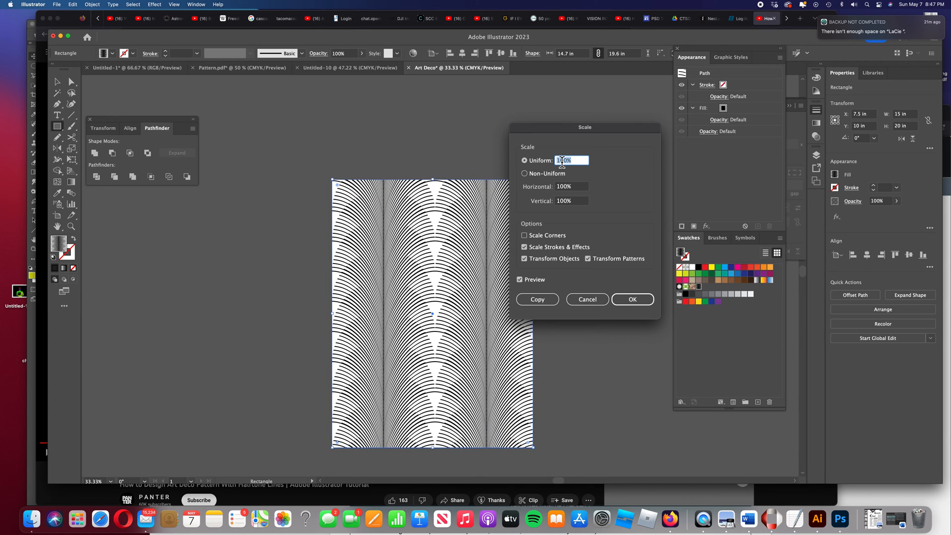
left_click(524, 259)
left_click(575, 160)
key("Up")
key("Up")
key("Up")
key("Up")
key("Up")
key("Up")
key("Up")
key("Up")
key("Up")
key("Up")
key("Up")
key("Up")
key("Up")
key("Up")
key("Up")
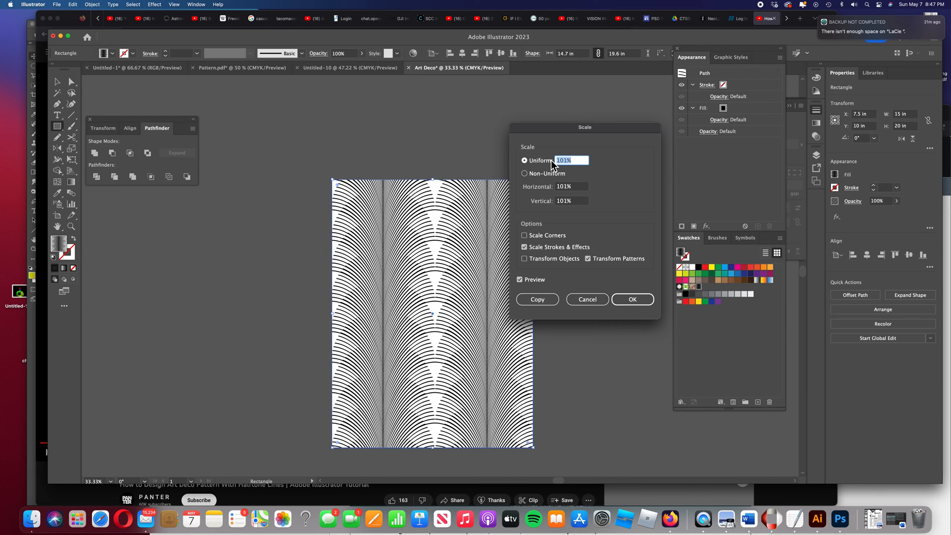
key("Up")
key("Up")
key("Up")
key("Up")
key("Up")
key("Up")
key("Up")
key("Up")
key("Up")
key("Up")
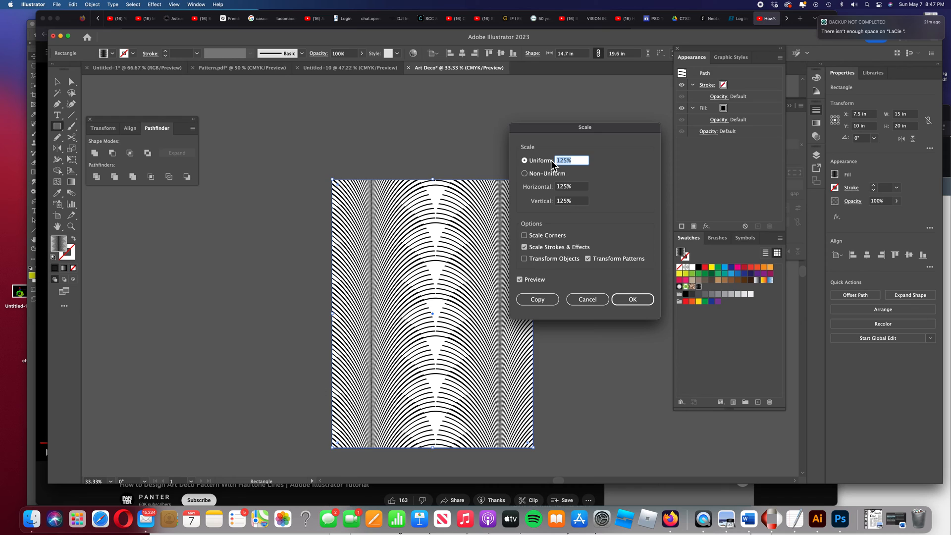
left_click(637, 300)
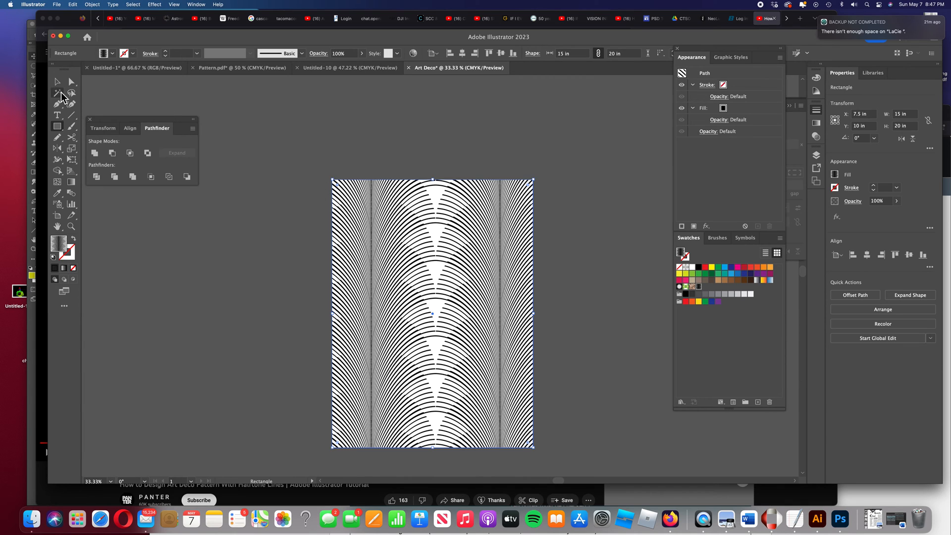
Place the image 35.jpg onto the artboard
left_click(54, 83)
left_click(57, 6)
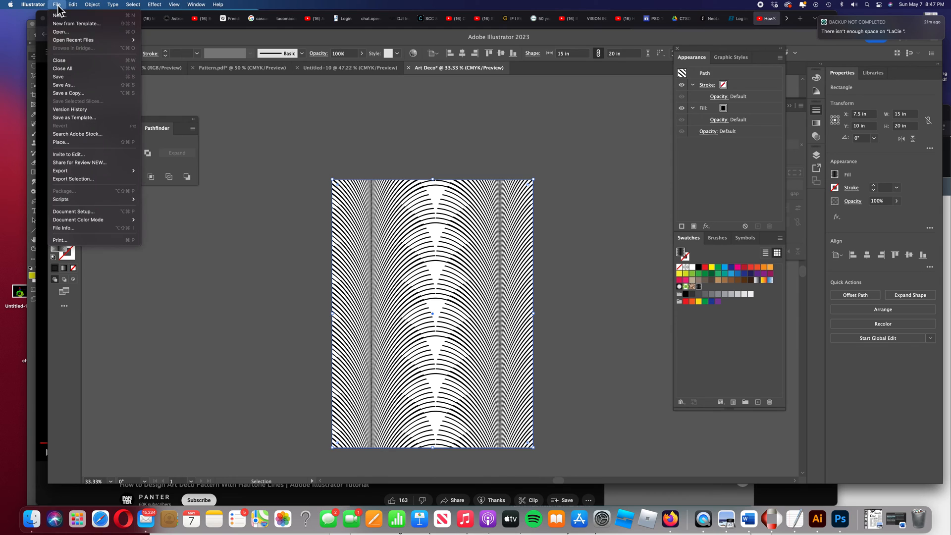
left_click(72, 142)
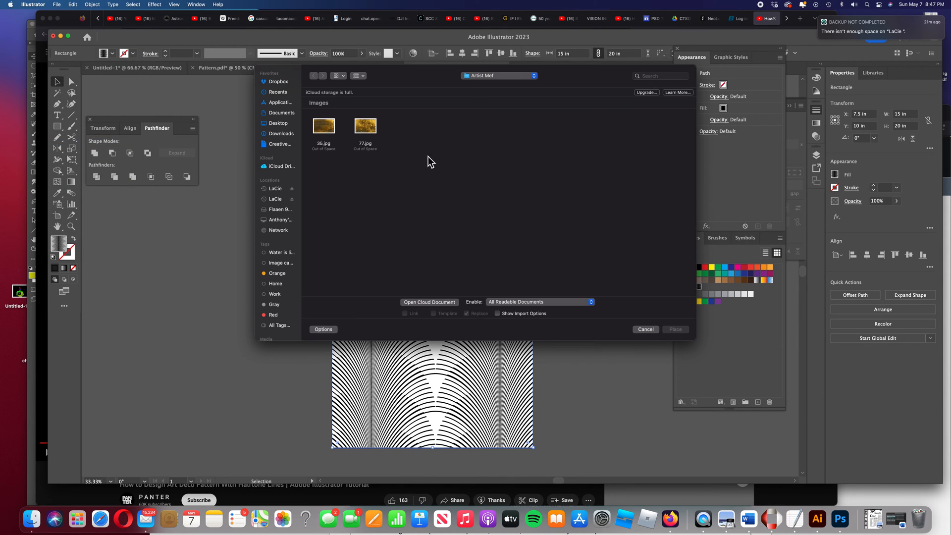
left_click(326, 128)
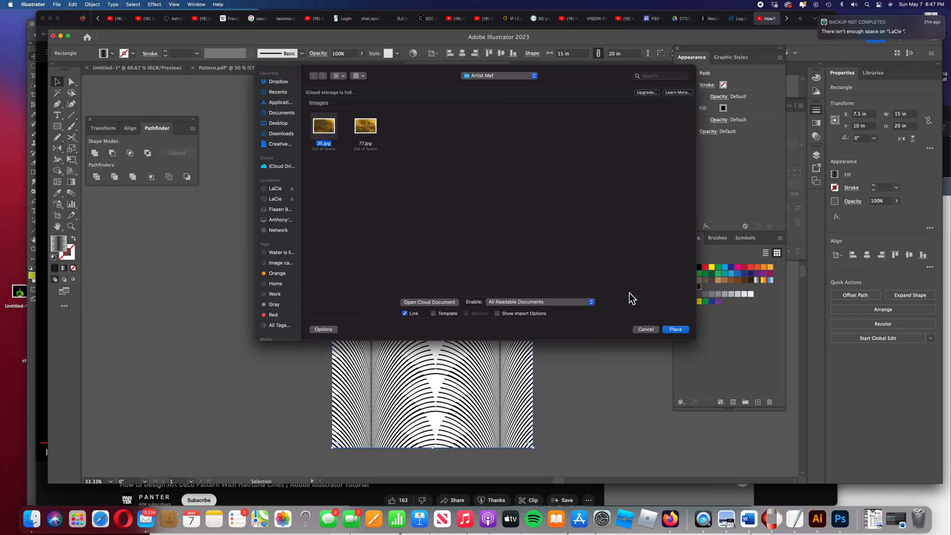
left_click(680, 331)
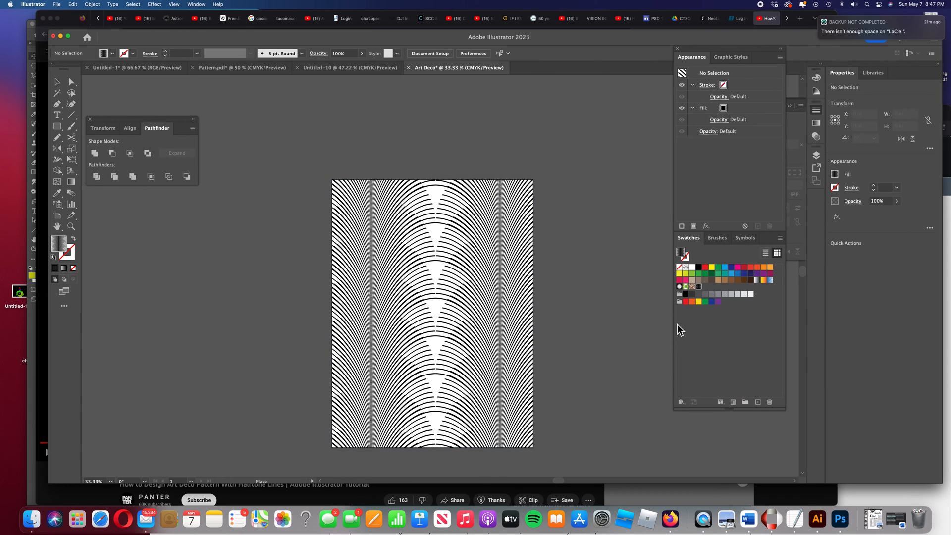
left_click(366, 229)
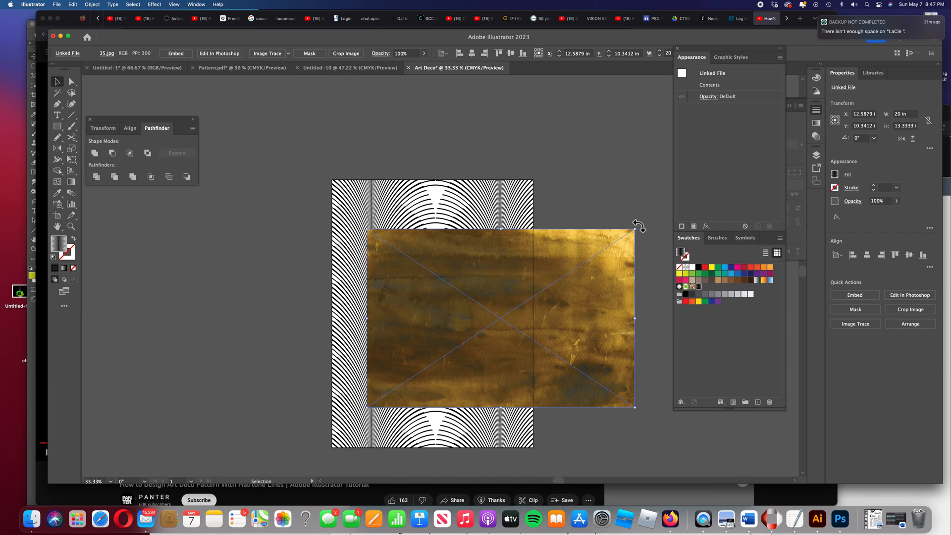
Rotate the placed texture image 90° and stretch it to cover the whole artboard
left_click_drag(639, 222, 396, 167)
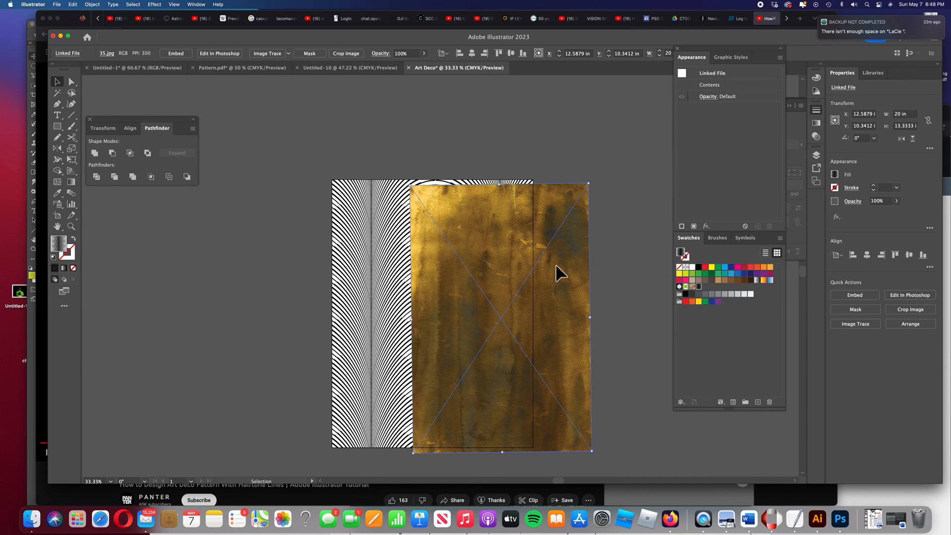
left_click_drag(498, 315, 429, 309)
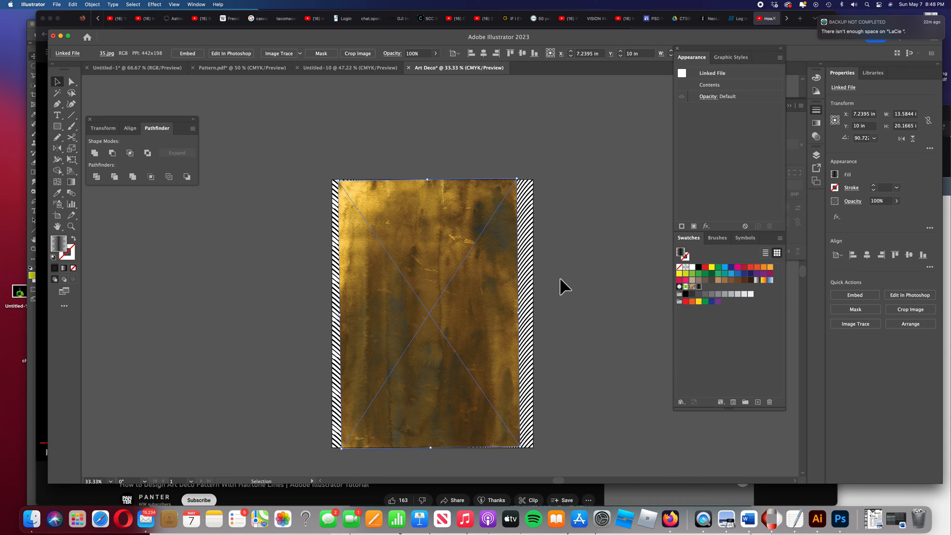
left_click_drag(523, 314, 532, 315)
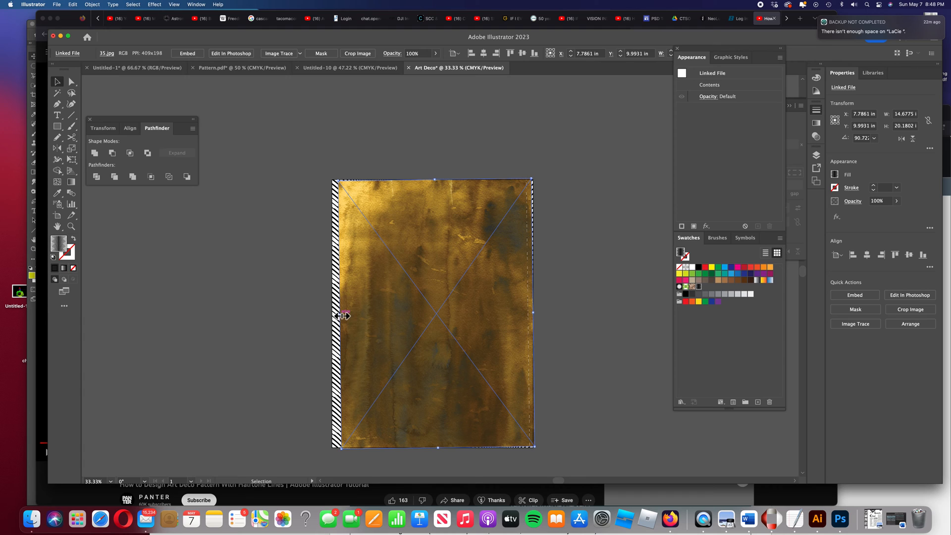
left_click_drag(338, 316, 335, 315)
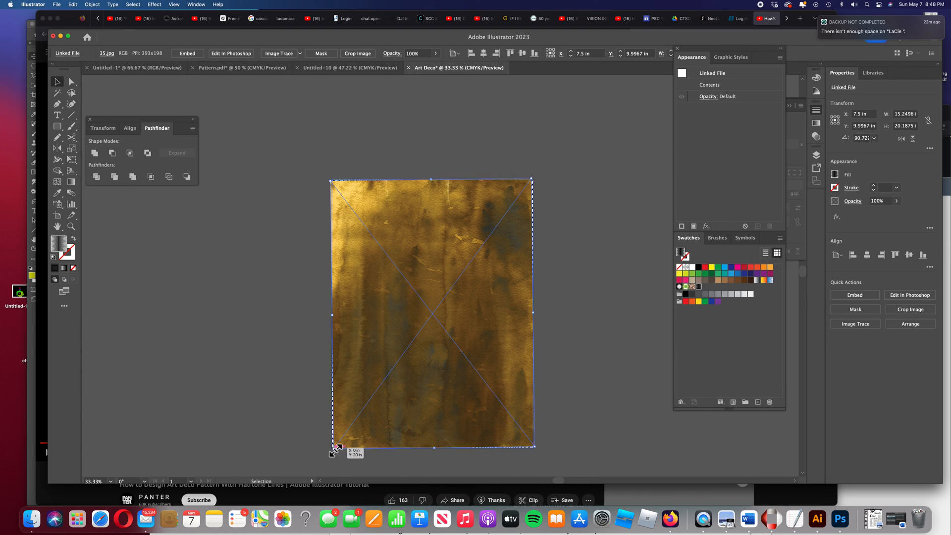
left_click_drag(333, 448, 328, 449)
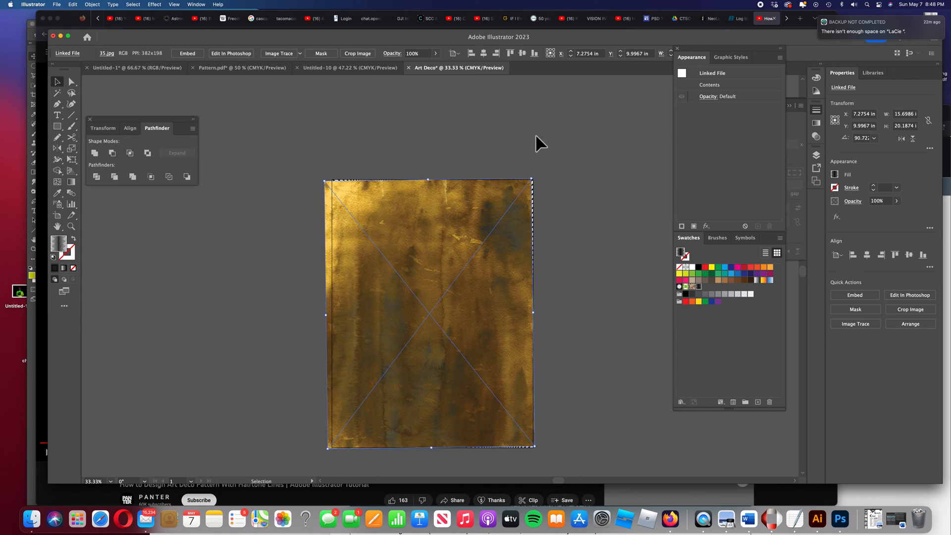
left_click_drag(533, 174, 536, 175)
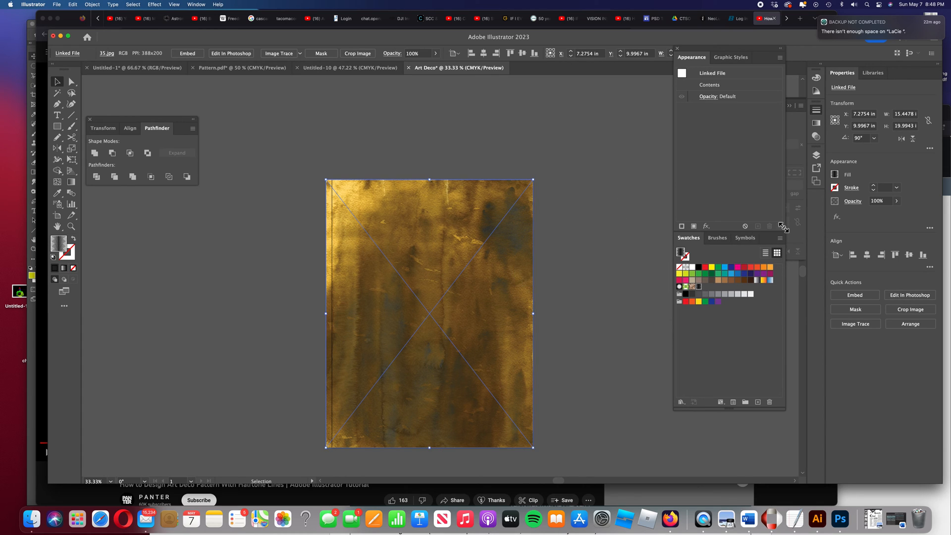
Move the texture image below the pattern rectangle in Layer 1's stacking order
left_click(818, 155)
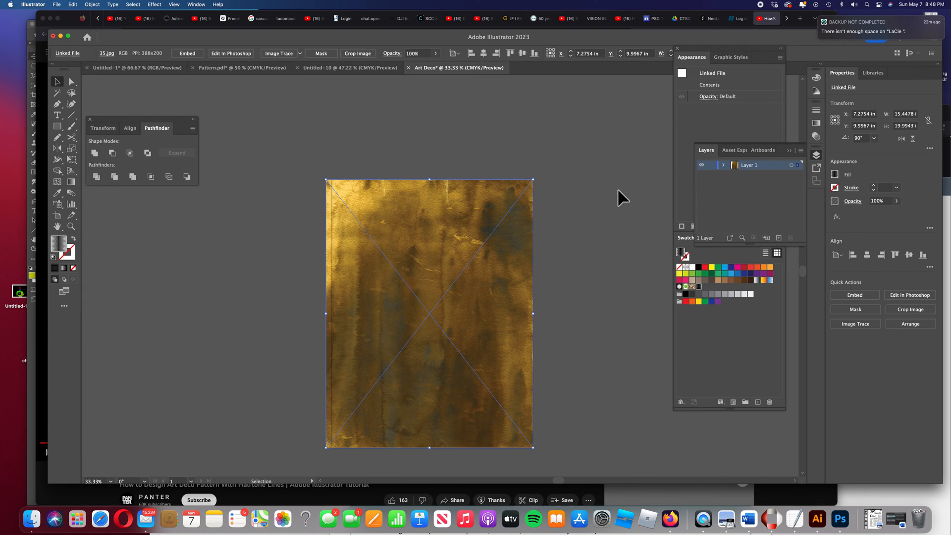
left_click(619, 188)
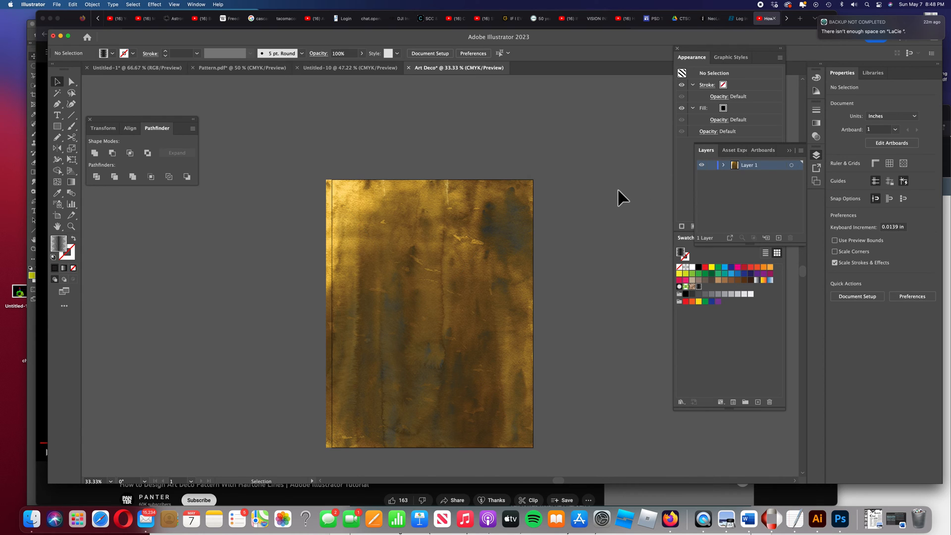
left_click(724, 166)
left_click_drag(782, 184, 780, 188)
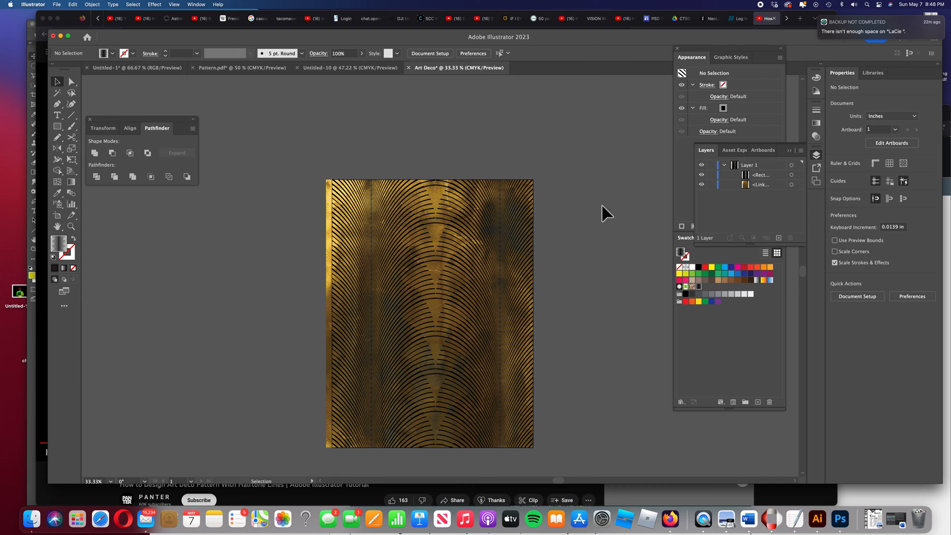
Stretch the pattern rectangle's left edge out to the artboard edge, about 15.35 in wide
left_click(391, 217)
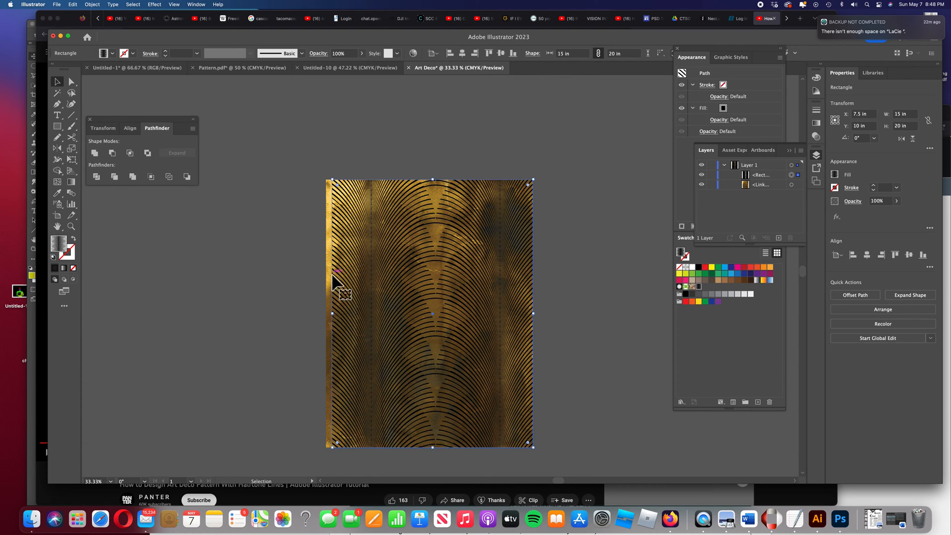
left_click_drag(333, 315, 328, 314)
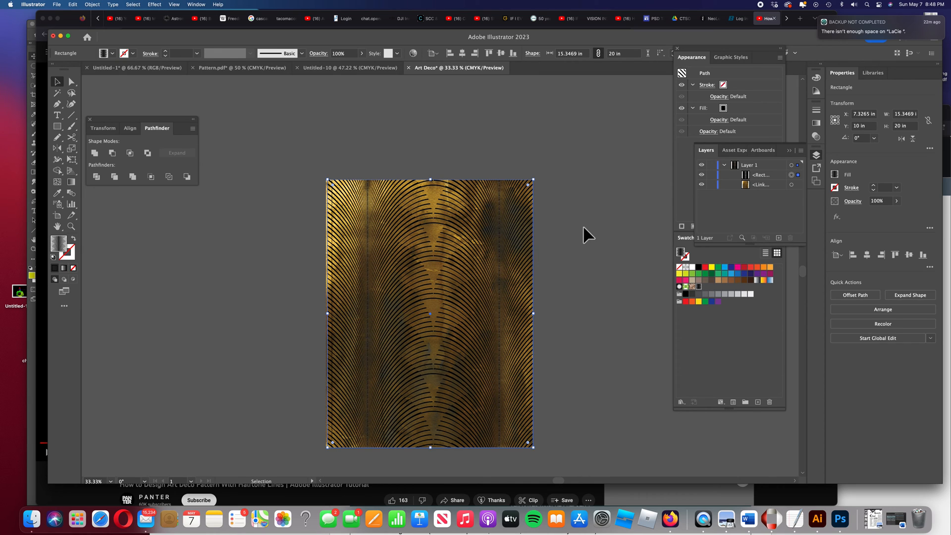
scroll(583, 225, "down", 2)
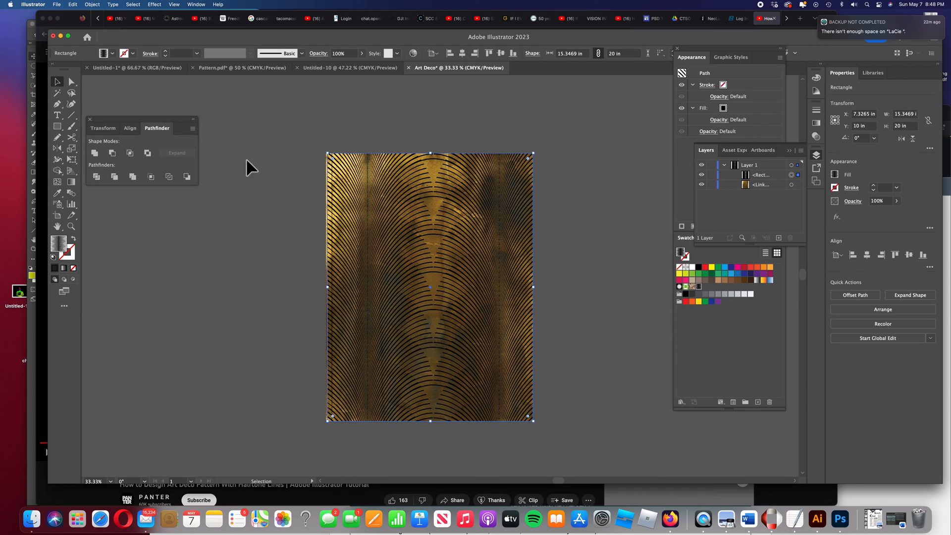
left_click(259, 157)
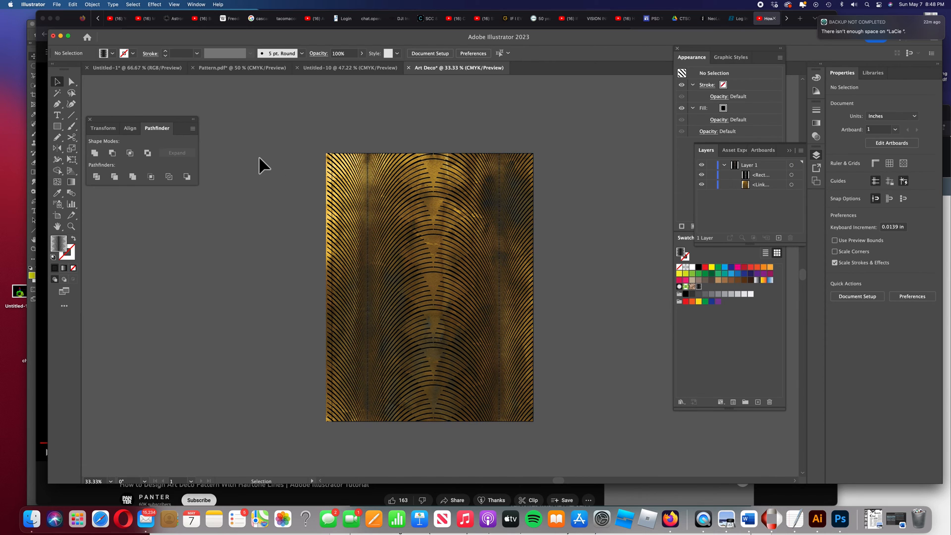
Draw a pattern-filled rectangle about 12.36 x 16.65 in inset within the artboard
left_click(62, 129)
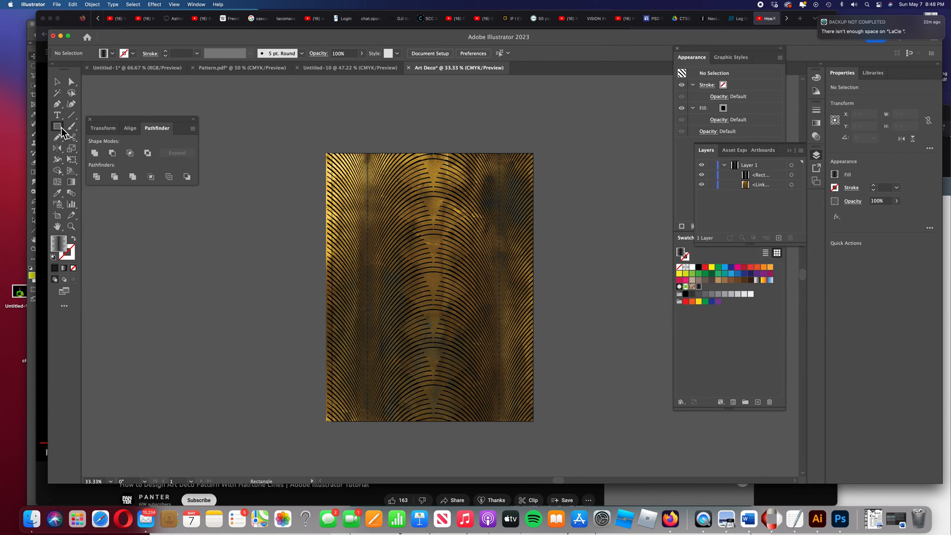
left_click_drag(351, 173, 516, 396)
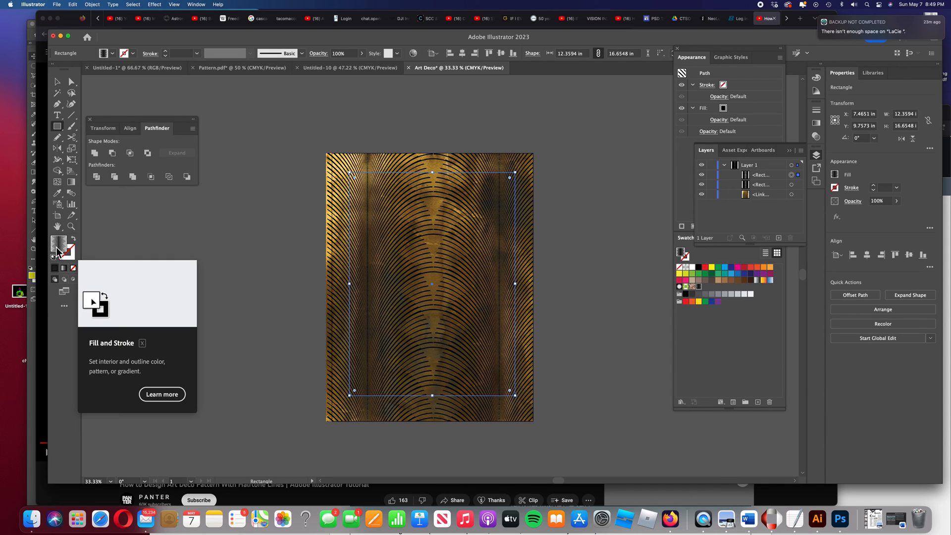
left_click(402, 262)
left_click(26, 106)
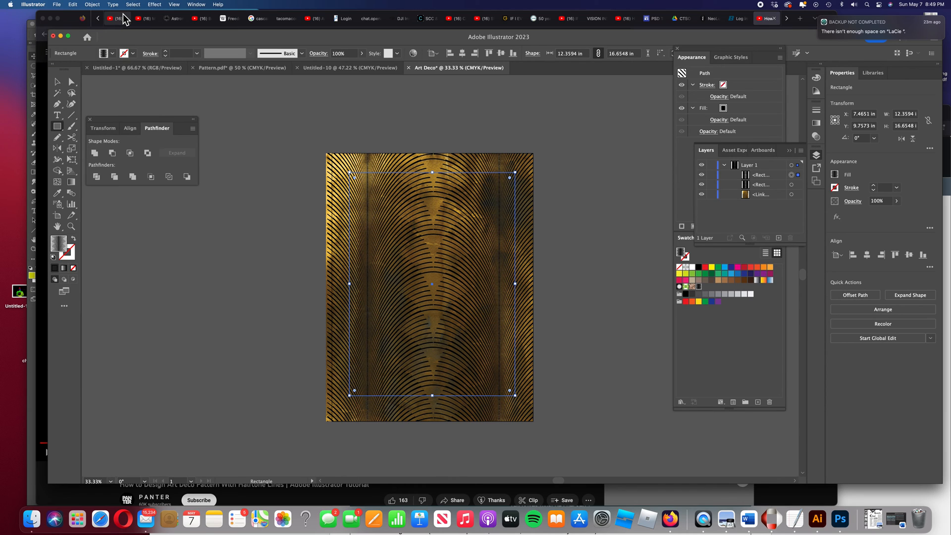
Scale only the pattern inside the new rectangle uniformly to 82%, leaving the rectangle itself untransformed
left_click(99, 6)
mouse_move(107, 17)
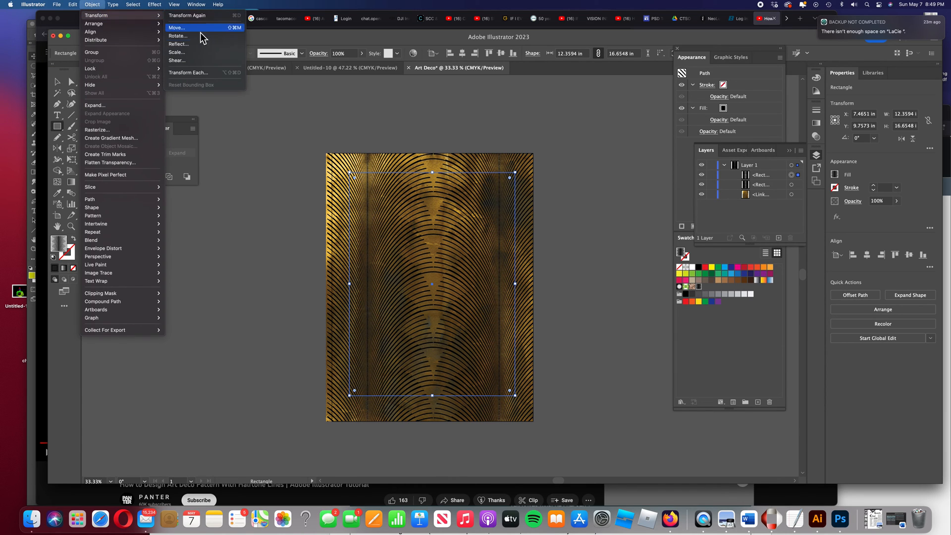
left_click(189, 53)
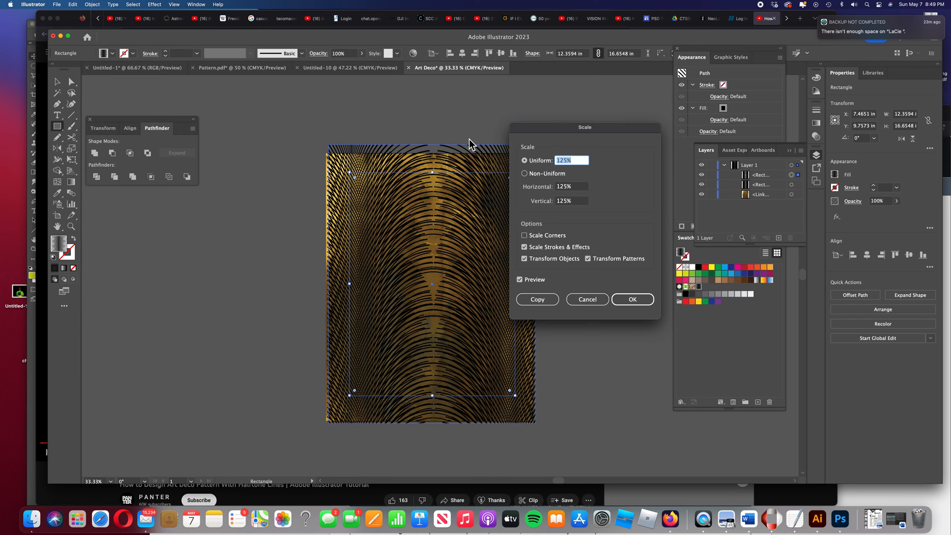
key("Up")
key("Up")
key("Up")
key("Up")
key("Up")
key("Up")
key("Up")
key("Up")
key("Up")
key("Up")
key("Up")
key("Up")
key("Up")
key("Up")
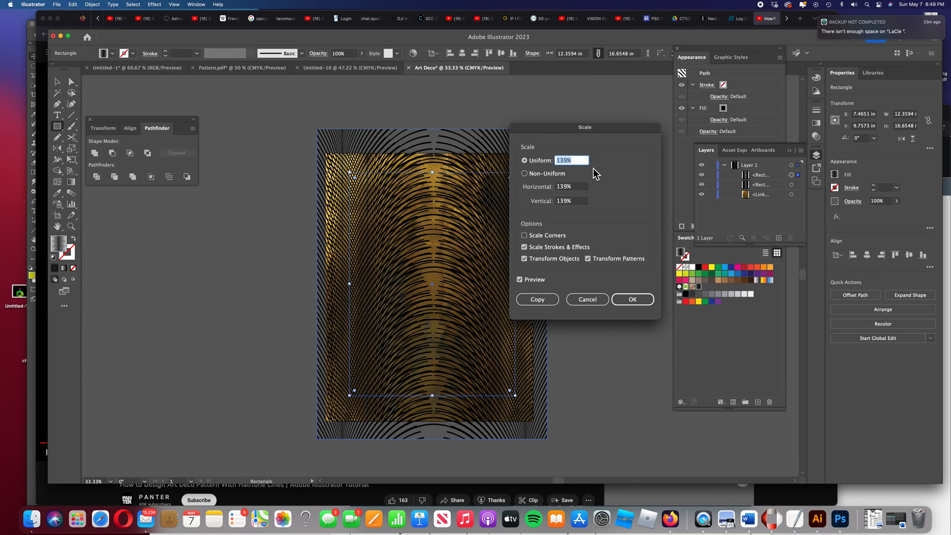
key("Down")
key("Down")
key("Down")
key("Down")
key("Down")
key("Down")
key("Down")
key("Down")
key("Down")
key("Down")
key("Down")
key("Down")
key("Down")
key("Down")
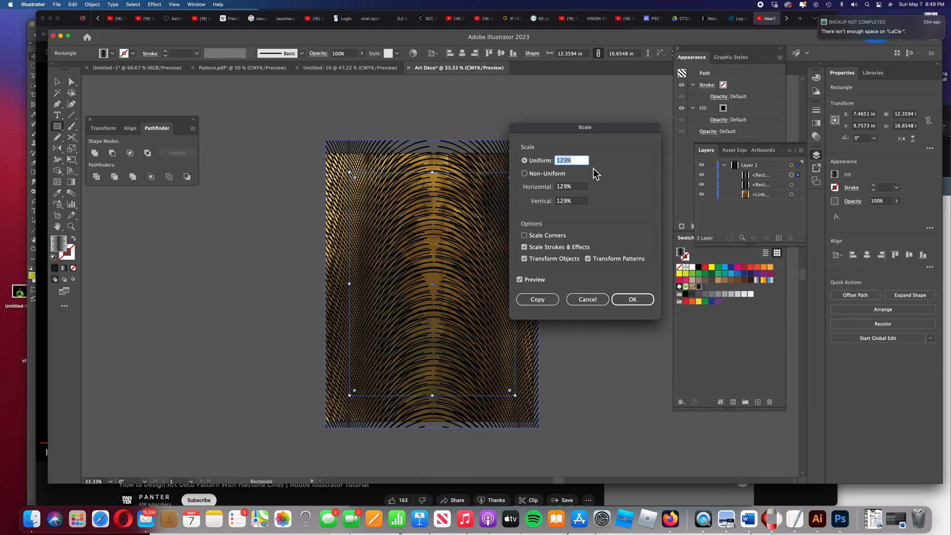
key("Down")
key("Down")
key("Down")
key("Down")
key("Down")
key("Down")
key("Down")
key("Down")
key("Down")
key("Down")
key("Down")
key("Down")
key("Down")
key("Down")
key("Down")
key("Down")
key("Down")
key("Down")
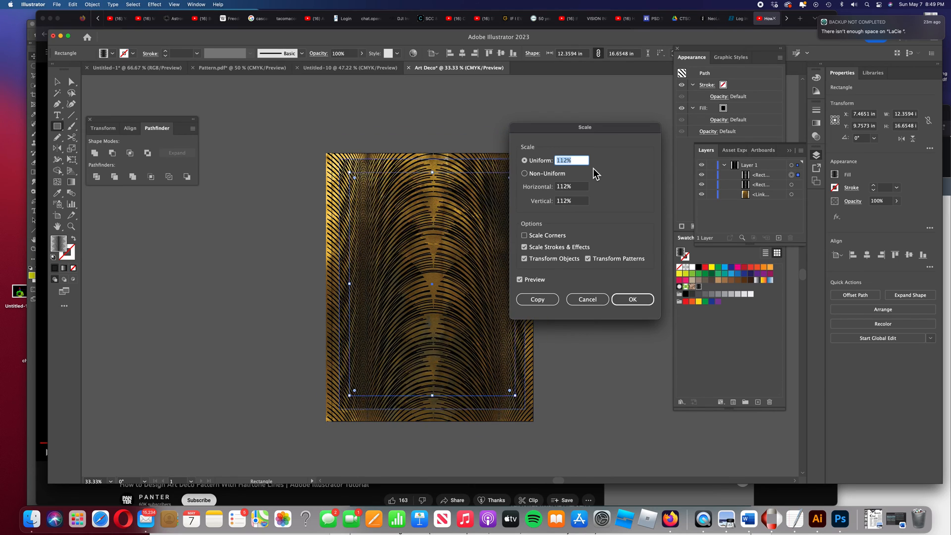
key("Down")
key("Down")
key("Down")
key("Down")
key("Down")
key("Down")
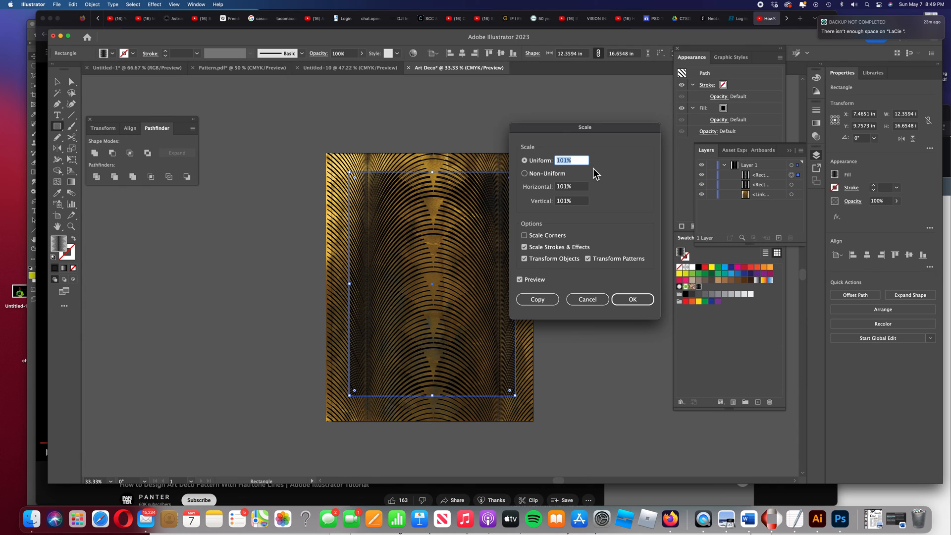
left_click(525, 260)
left_click(574, 163)
key("shift+Up")
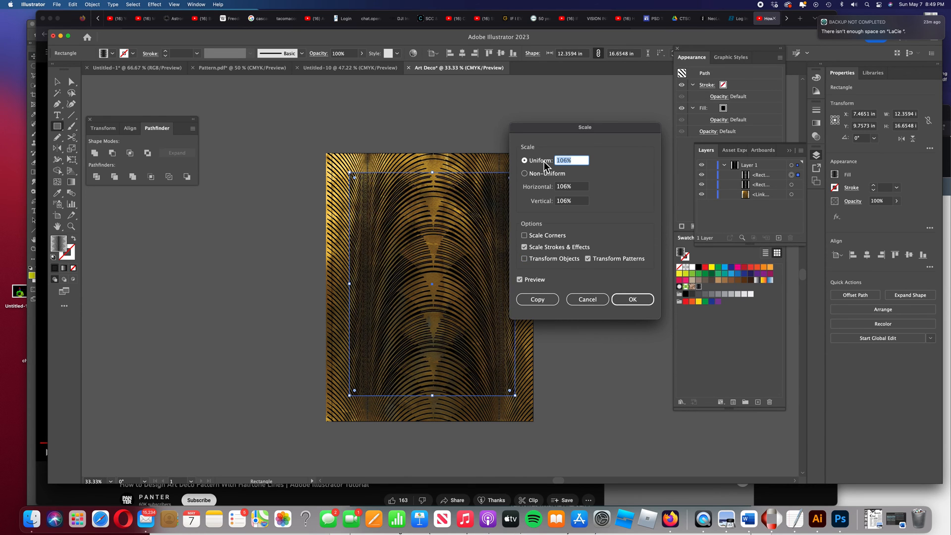
key("shift+Up")
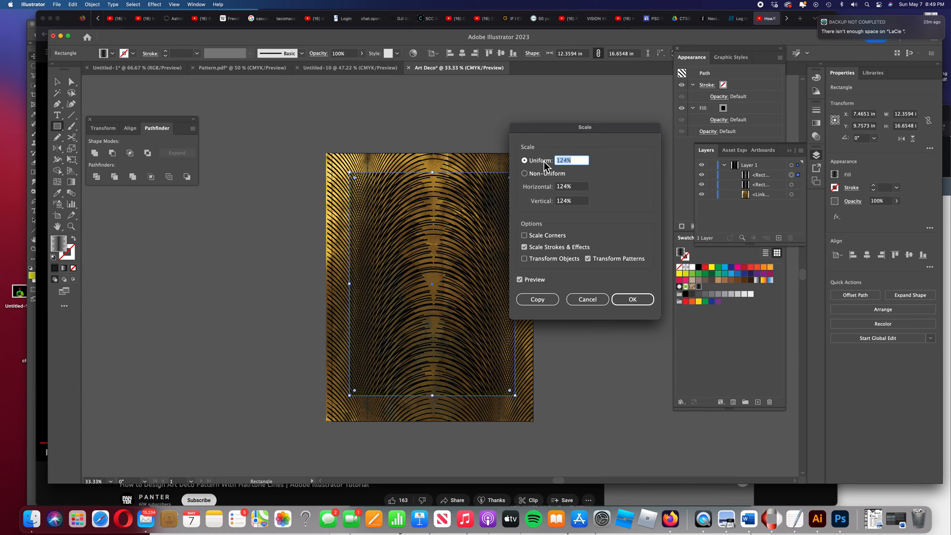
key("Down")
key("Down")
key("Down")
key("Down")
key("Down")
key("Down")
key("Down")
key("Down")
key("Down")
key("Down")
key("Down")
key("Down")
key("Down")
key("Down")
key("Down")
key("Down")
key("Down")
key("Down")
key("Down")
key("Down")
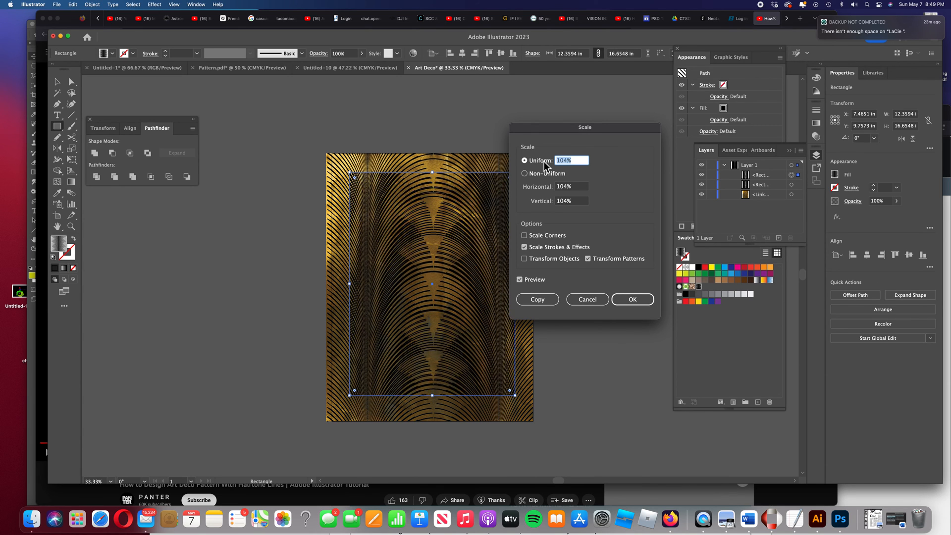
key("Down")
key("Down")
key("Down")
key("Down")
key("Down")
key("Down")
key("Down")
key("Down")
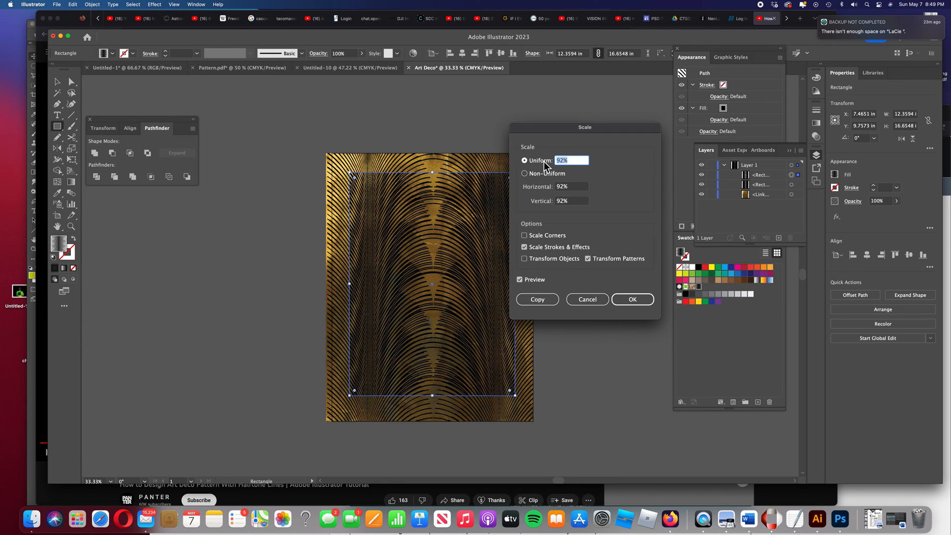
key("Down")
key("Down")
key("Down")
key("Down")
key("Down")
key("Down")
key("Down")
key("Down")
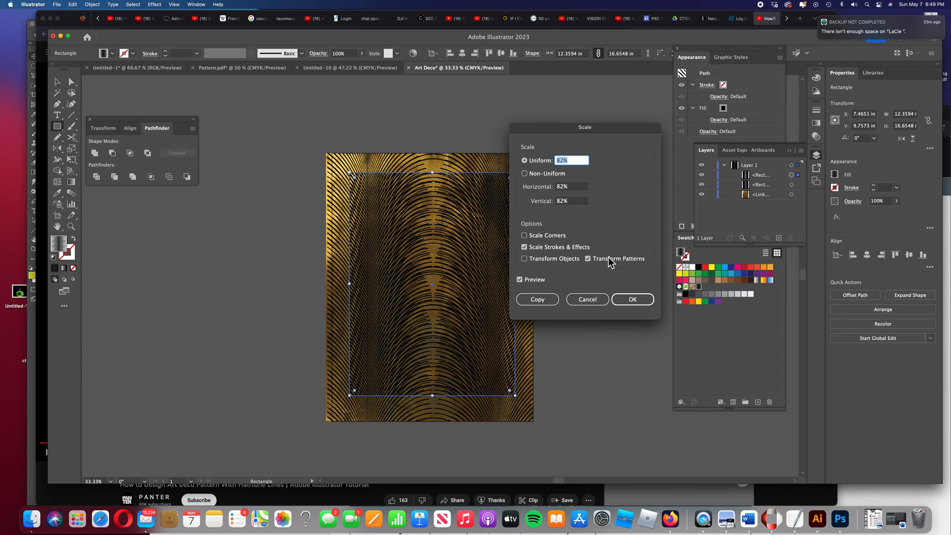
left_click(633, 299)
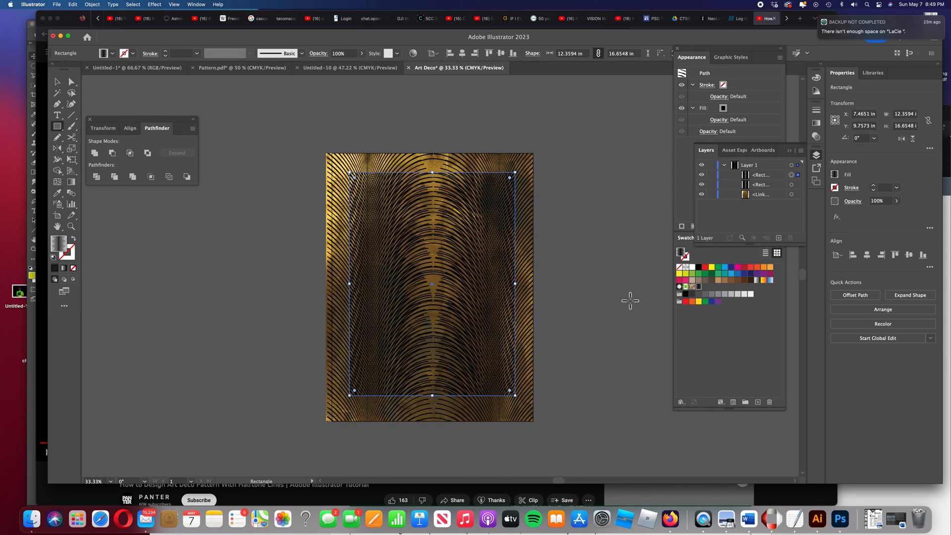
left_click(526, 134)
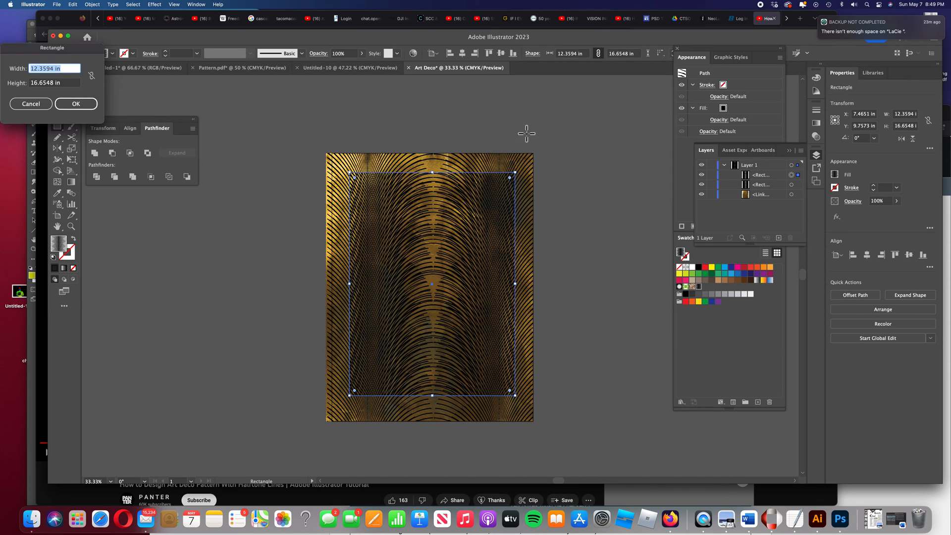
left_click(39, 103)
left_click(58, 85)
left_click(257, 135)
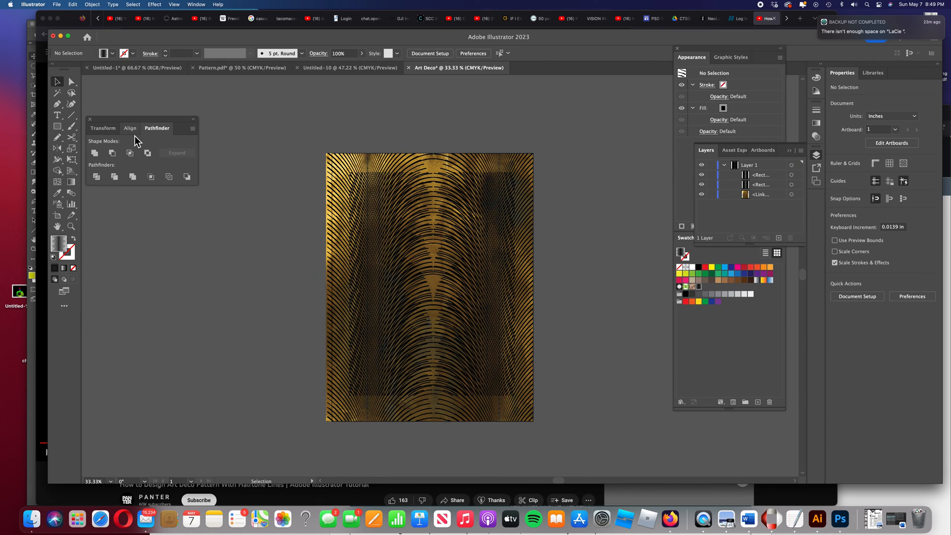
Set the fill to none and the stroke to the dark default color
left_click_drag(57, 130, 99, 125)
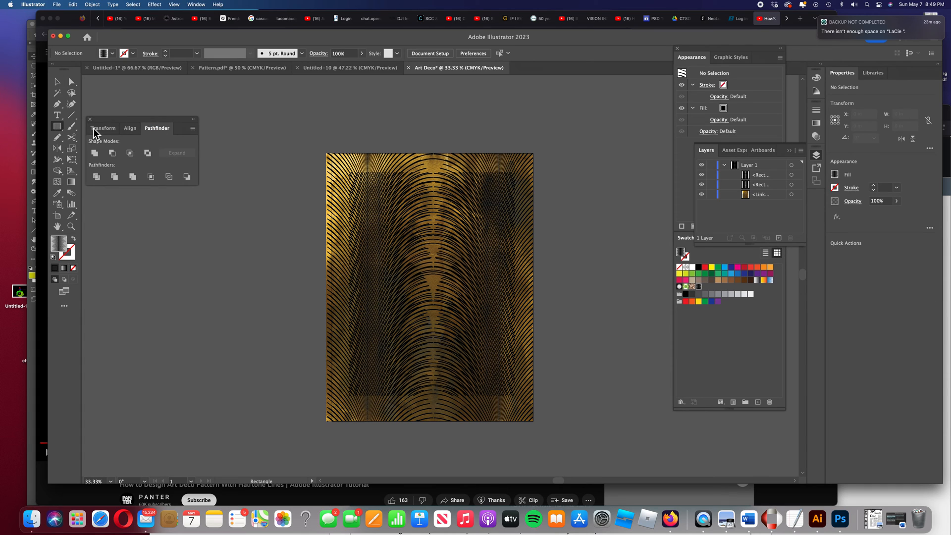
left_click(75, 269)
left_click(74, 255)
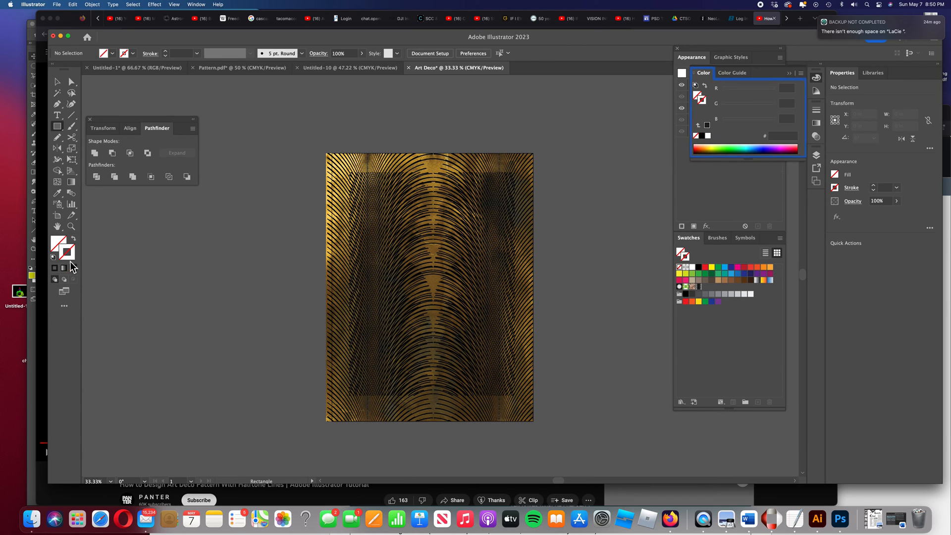
left_click(57, 270)
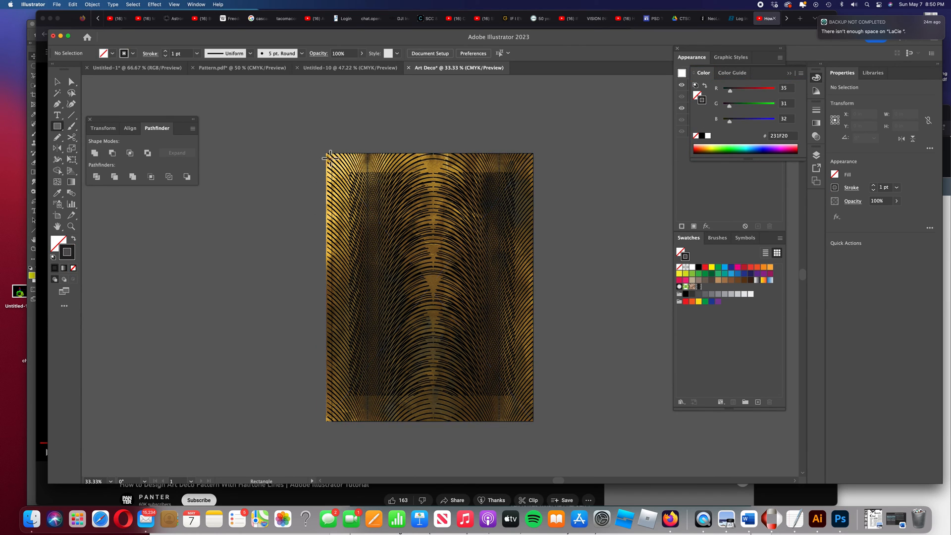
Draw a rectangle about 15.24 x 19.79 in over the whole artboard and set its stroke weight to 45 pt
left_click_drag(326, 153, 531, 418)
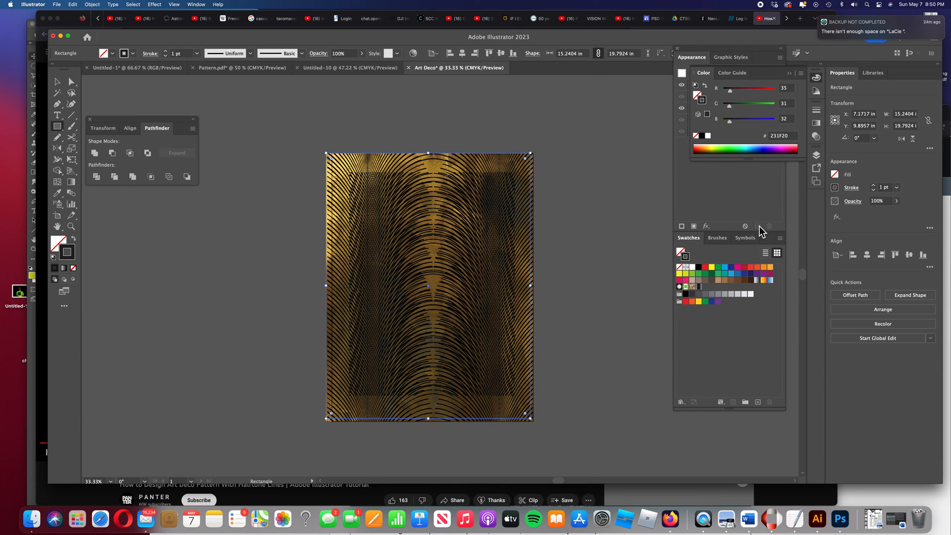
left_click(897, 188)
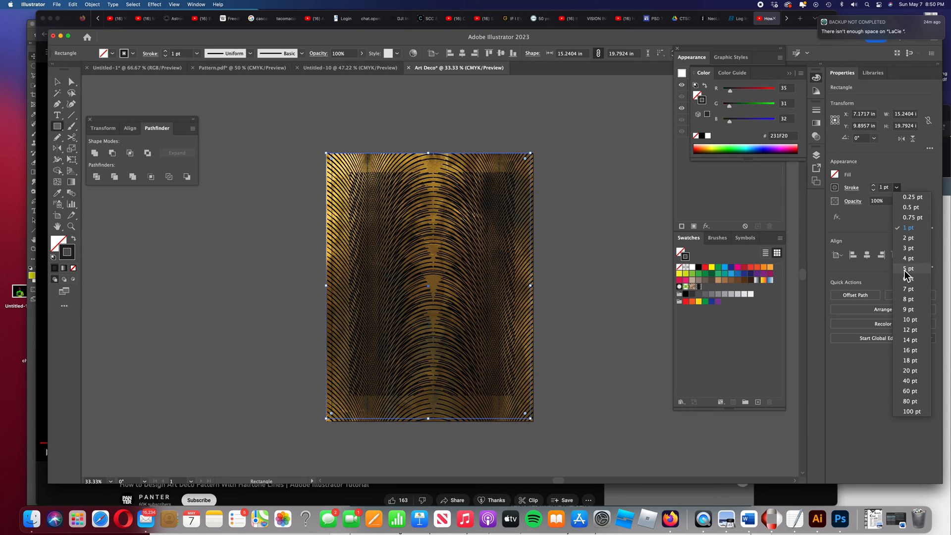
left_click(909, 371)
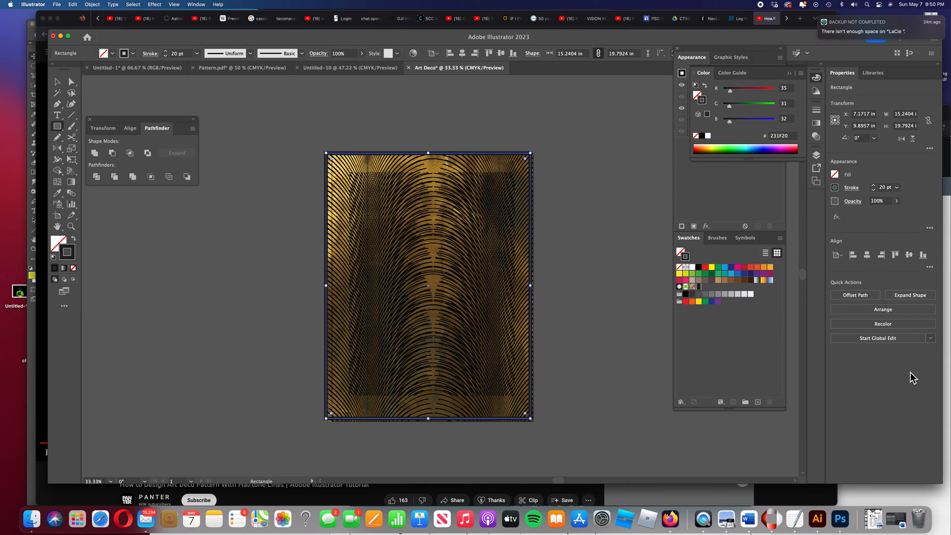
left_click(876, 187)
left_click(874, 185)
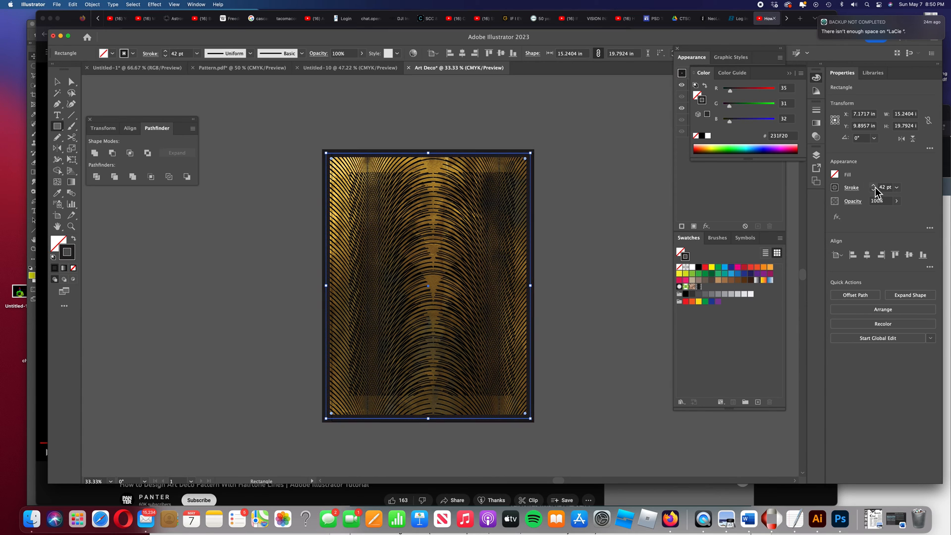
left_click(874, 185)
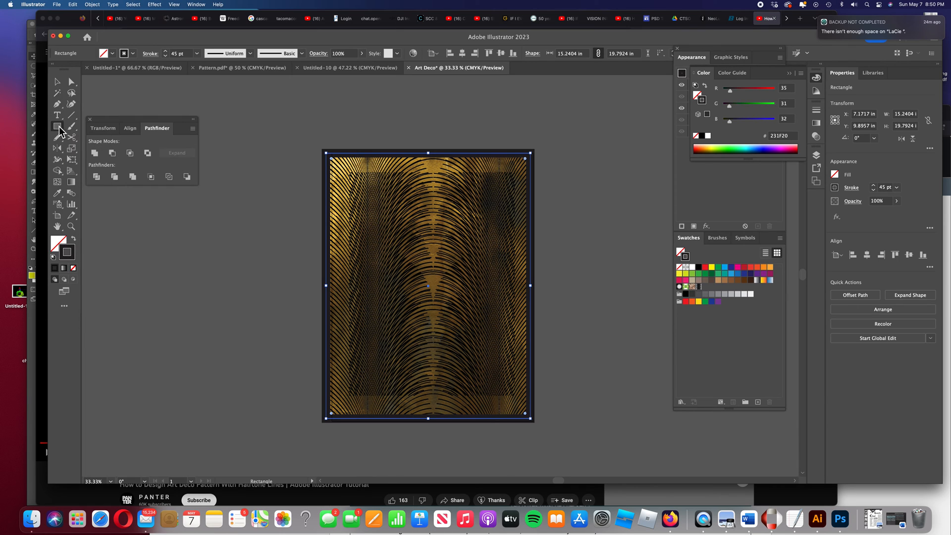
Draw an inner frame rectangle about 12.3 x 16.65 in with the same 45 pt stroke around the inset pattern
left_click_drag(347, 172, 512, 396)
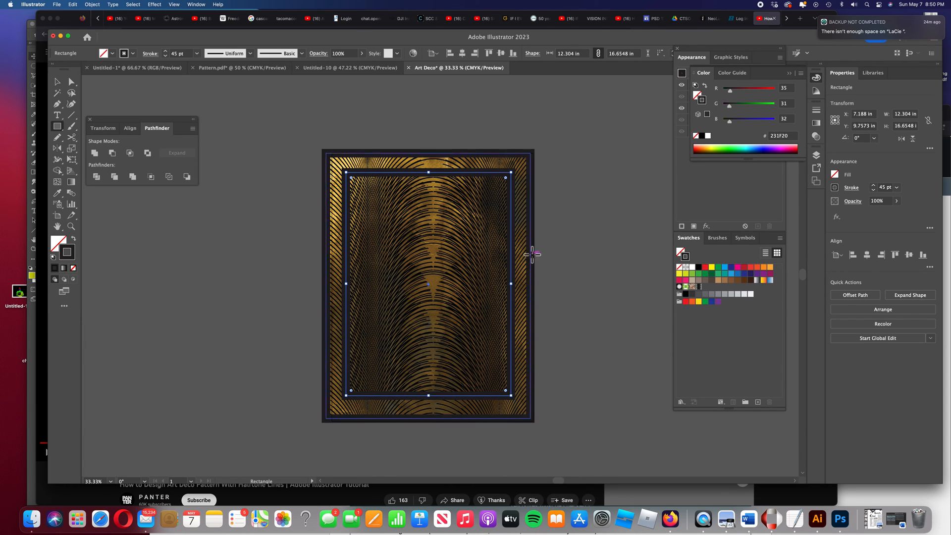
left_click(156, 102)
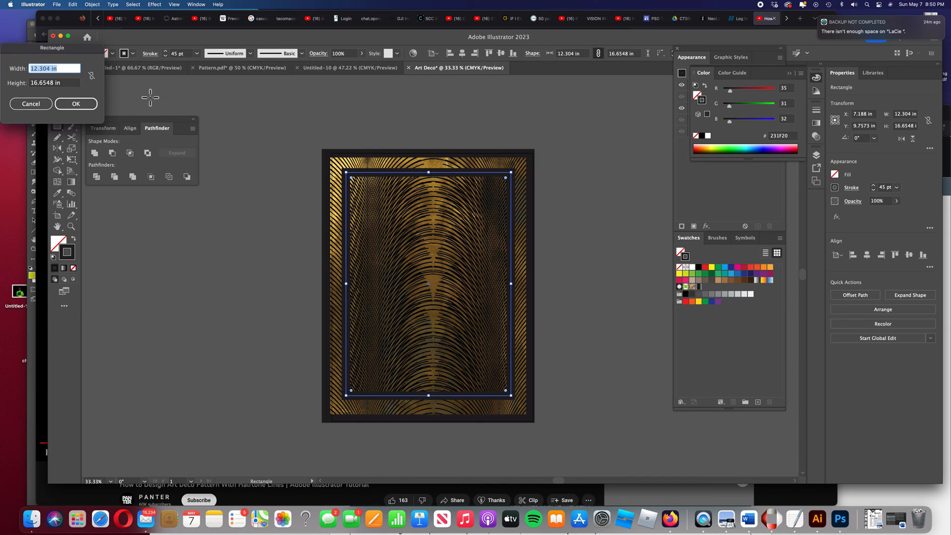
left_click(31, 103)
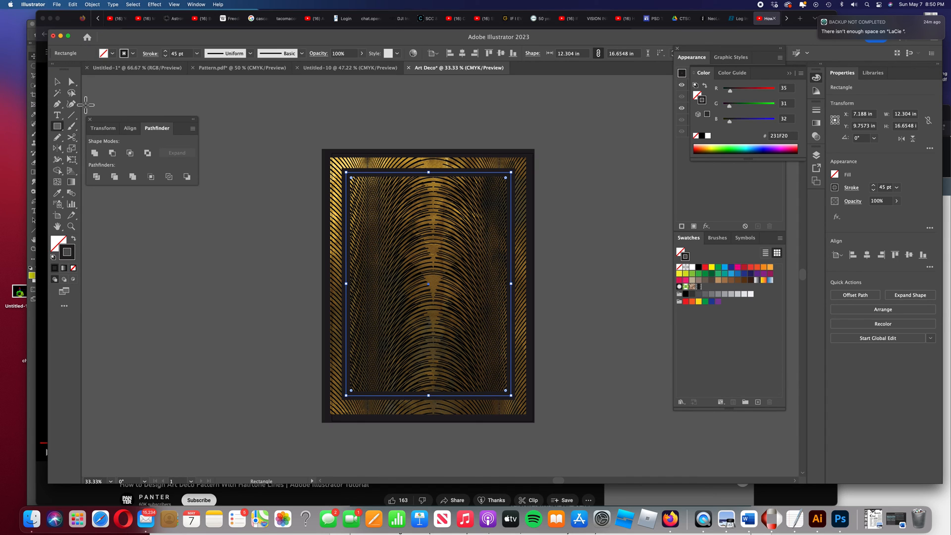
key("v")
left_click(258, 103)
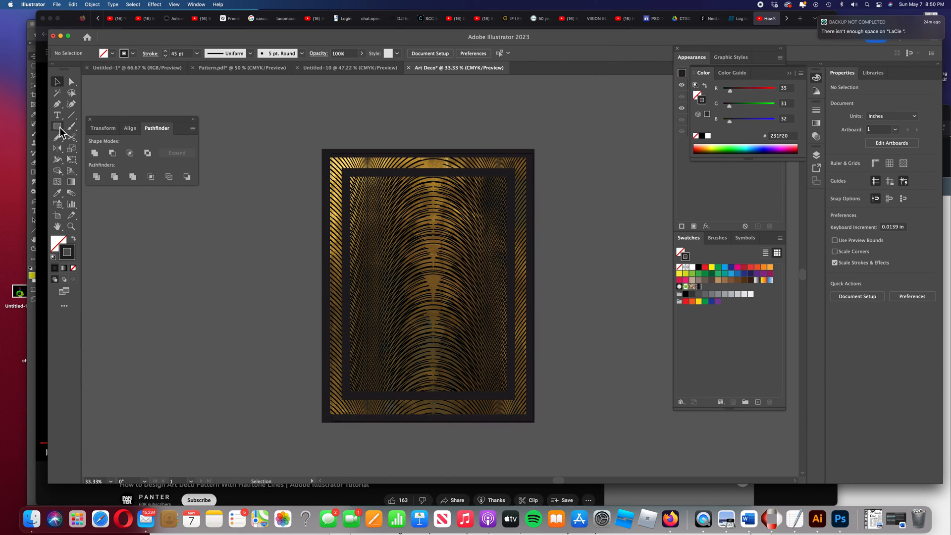
Draw a closed inverted triangle with the Pen tool inside the inner frame, apex pointing down
left_click(57, 104)
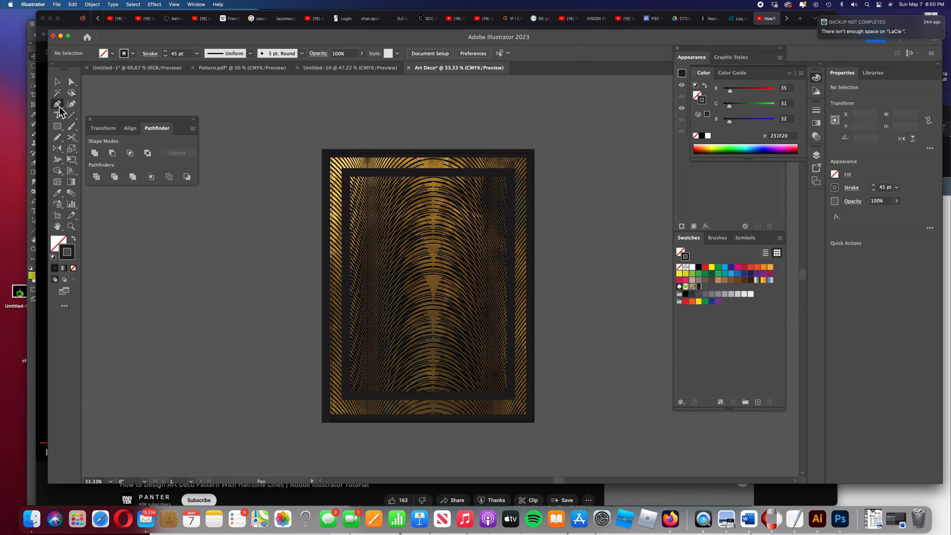
left_click(380, 200)
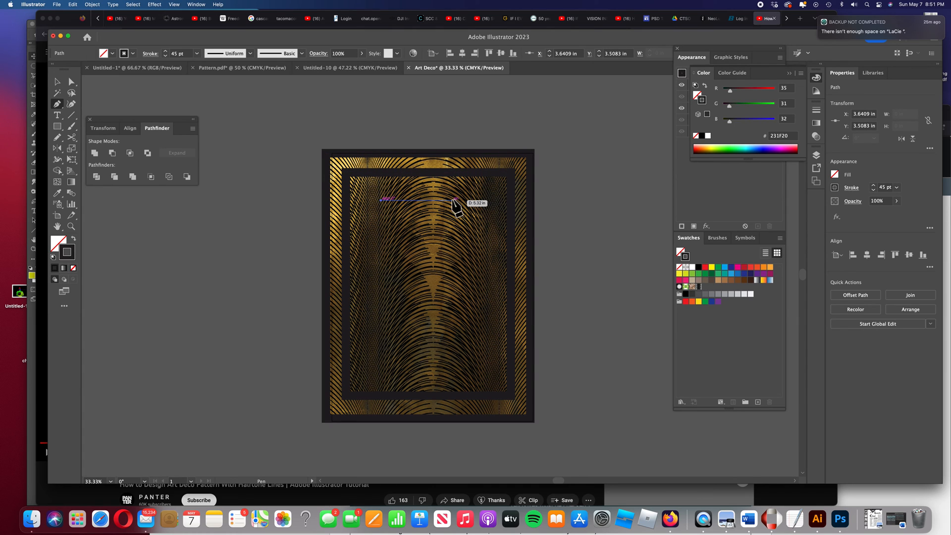
left_click(461, 200)
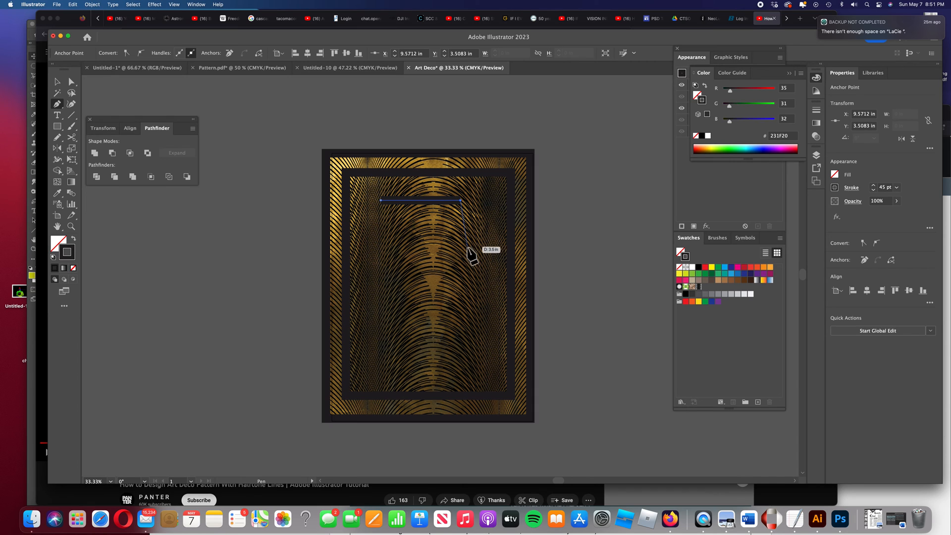
left_click(421, 354)
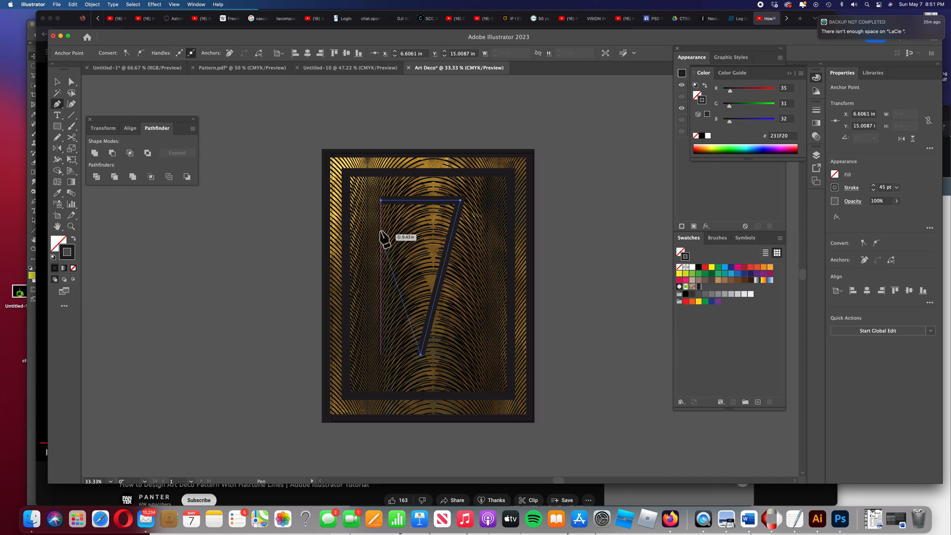
left_click(380, 200)
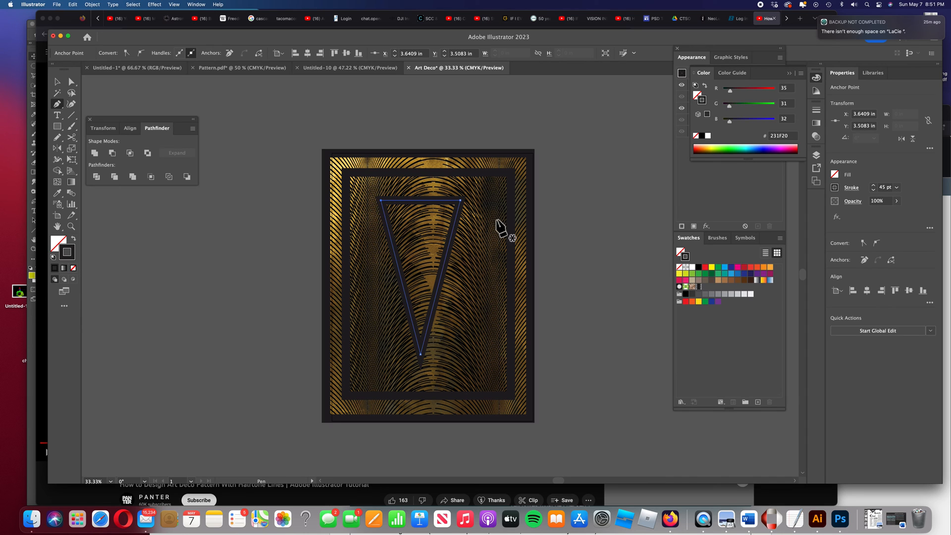
left_click(54, 86)
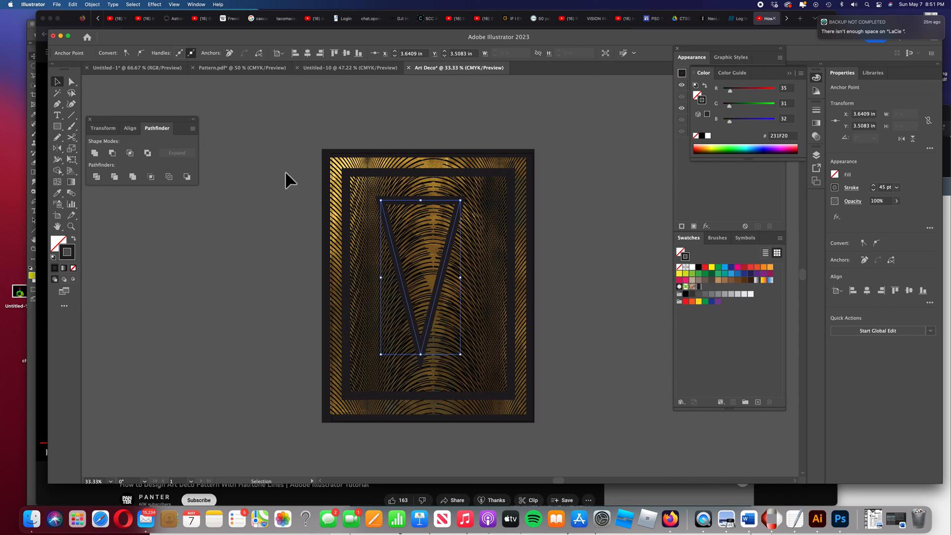
Nudge the triangle slightly to the right within the frame and deselect everything
left_click_drag(415, 266, 418, 262)
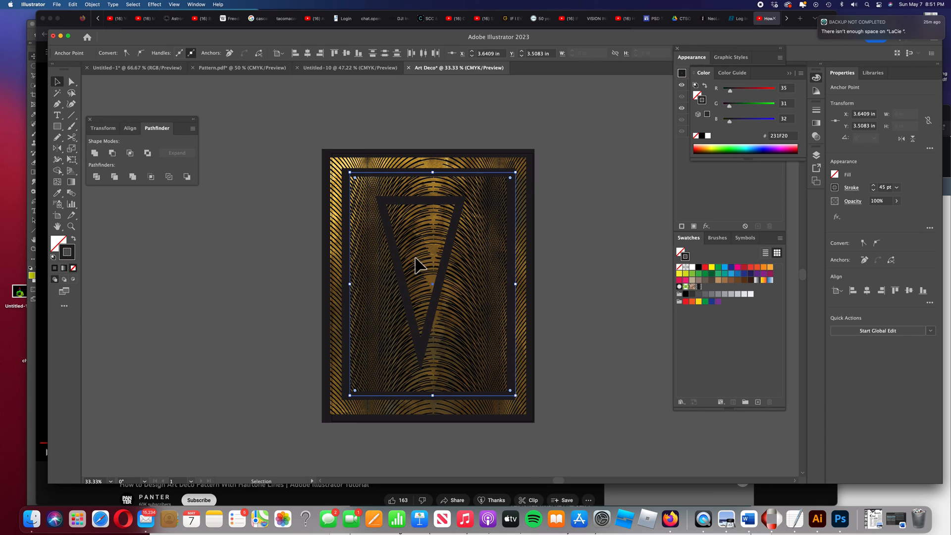
left_click(448, 265)
left_click_drag(447, 257, 449, 259)
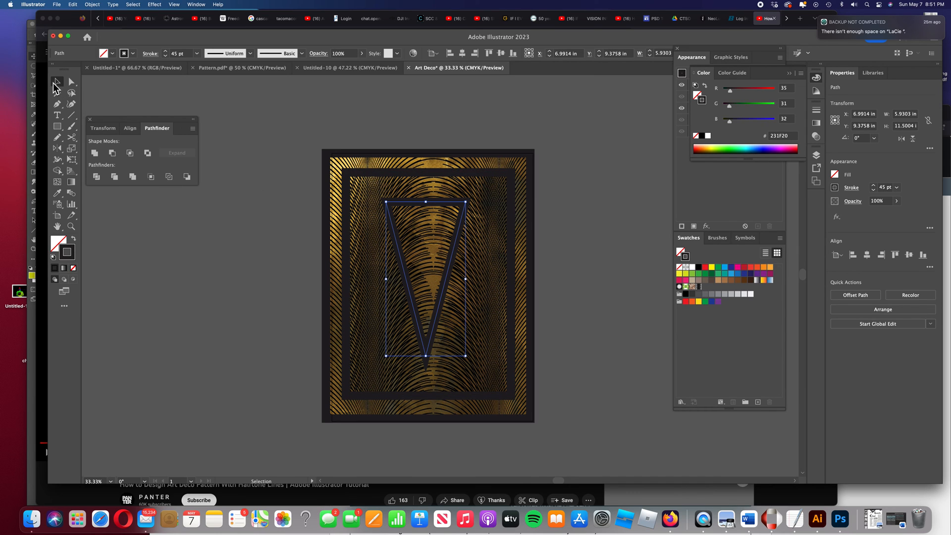
left_click(130, 97)
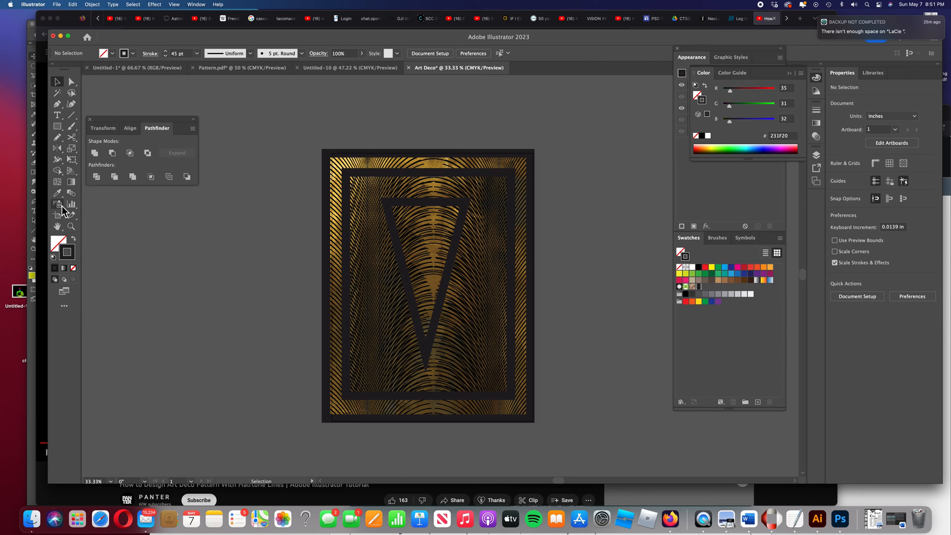
With the Type tool active, set the character size to 60 pt and the font to Arial
left_click(57, 115)
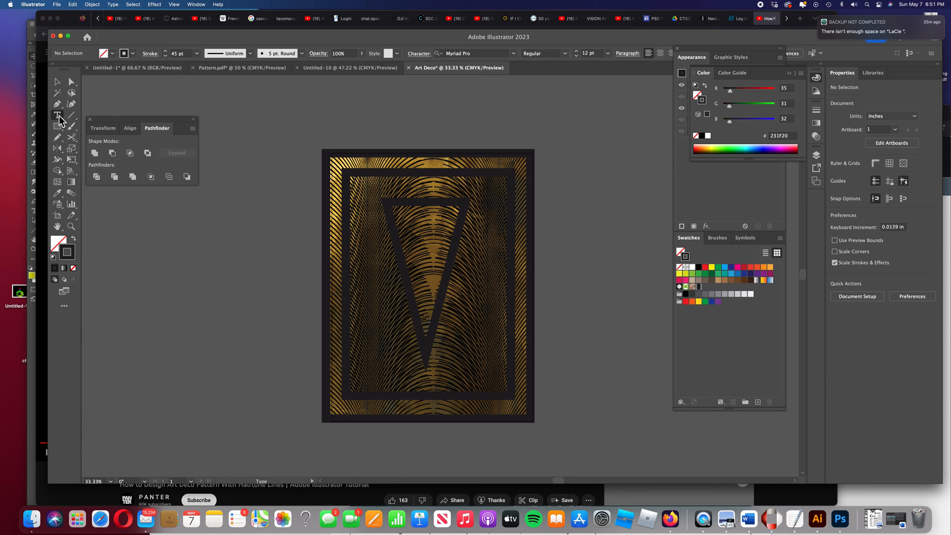
left_click(406, 217)
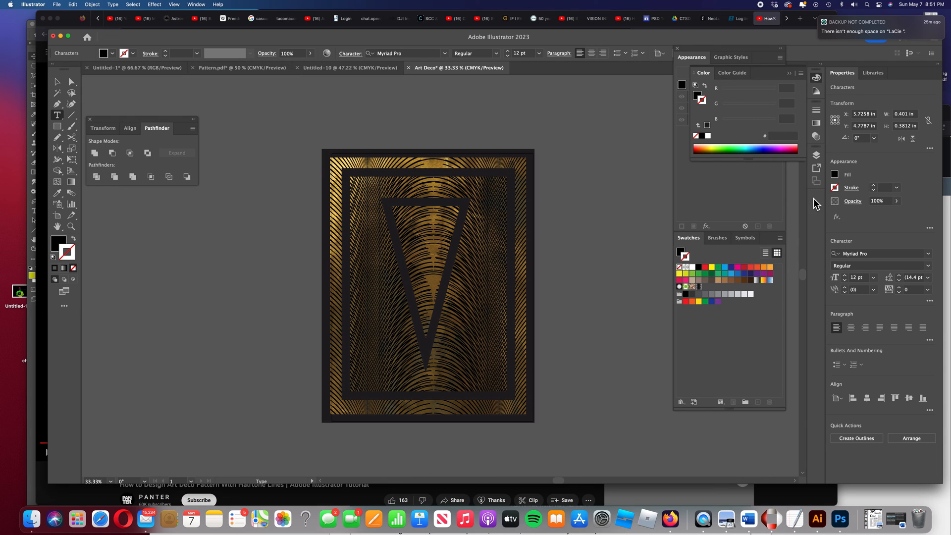
left_click(874, 277)
left_click(888, 433)
left_click(426, 228)
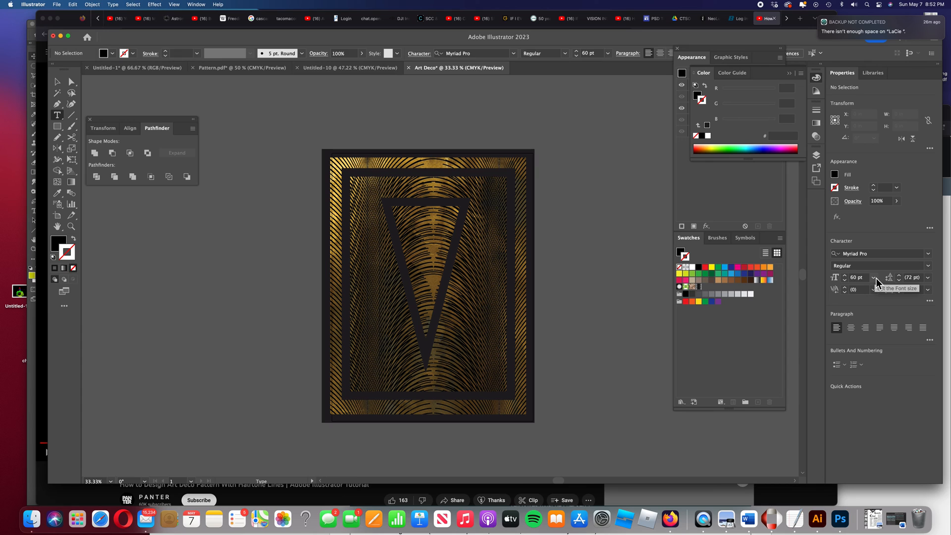
left_click(928, 254)
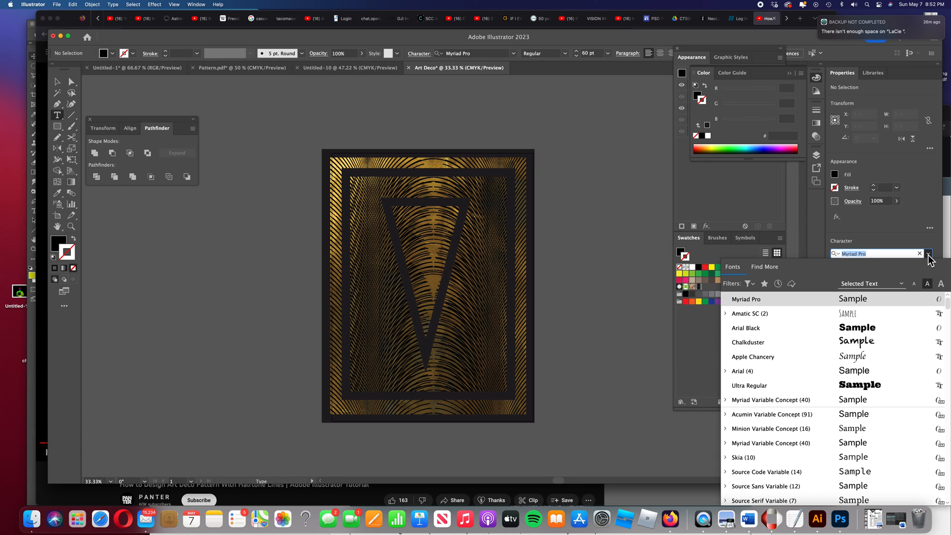
left_click(771, 373)
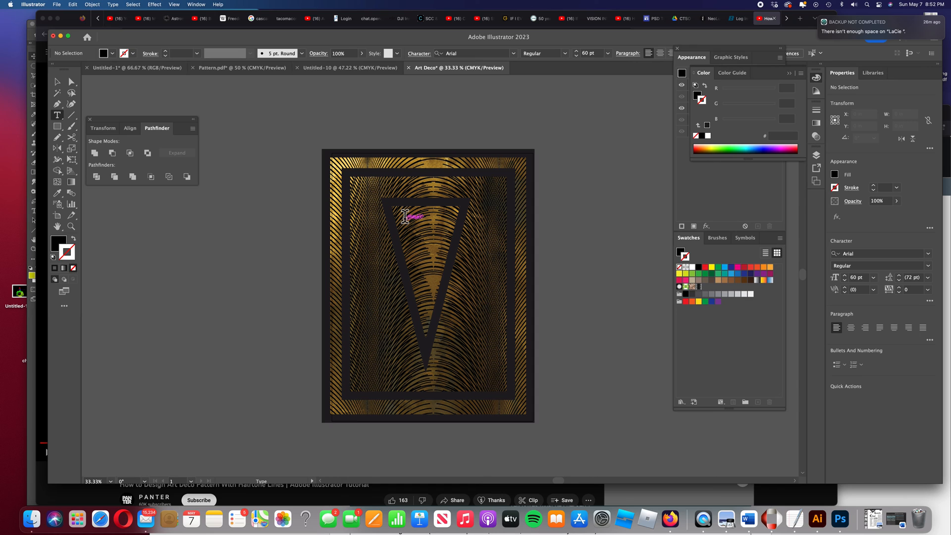
Delete the earlier ART text object in Layers and create new point text reading ART DECO above the artboard
left_click(817, 156)
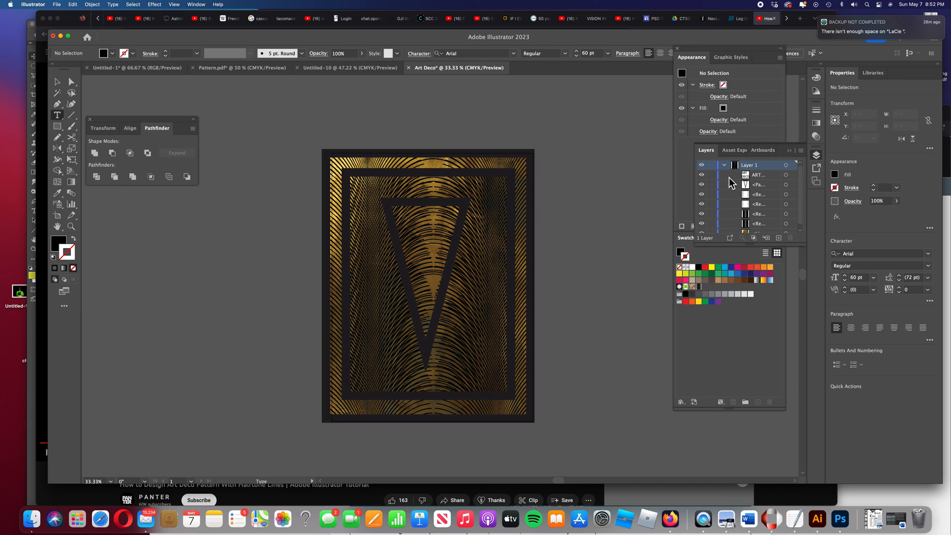
left_click_drag(771, 178, 793, 240)
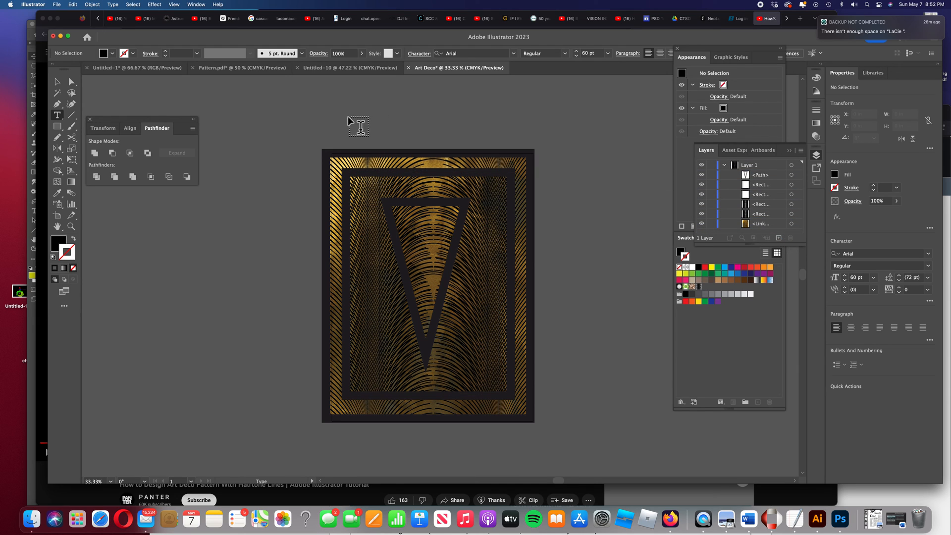
left_click(331, 108)
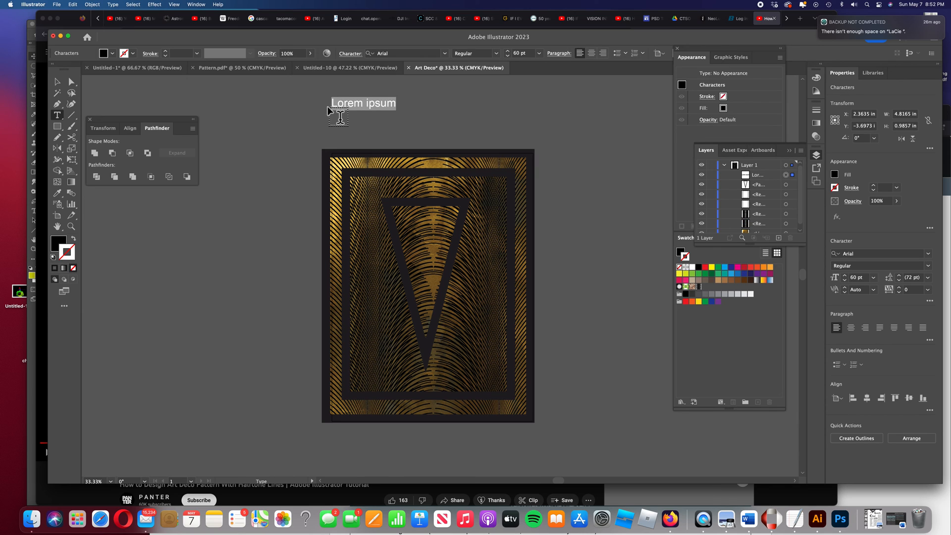
type("ART")
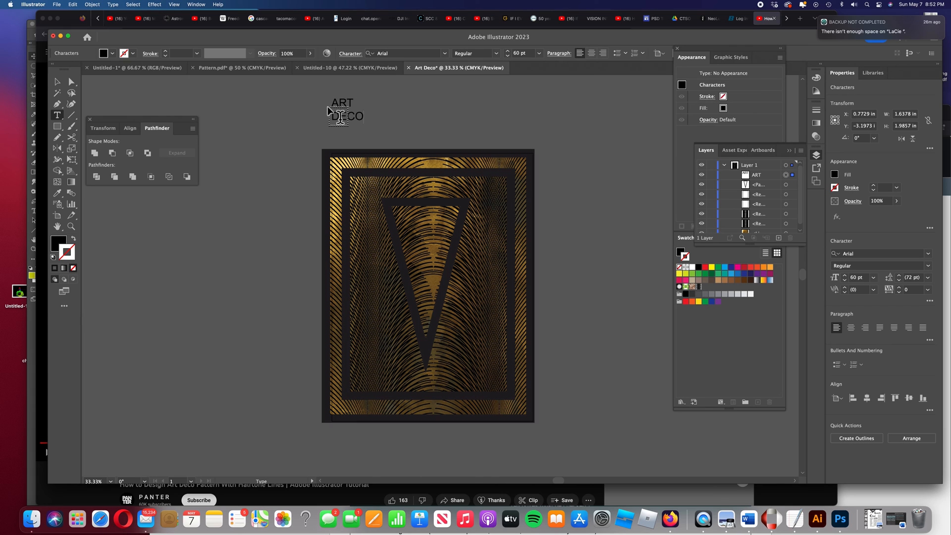
Select the ART DECO text, center-align it, and set it to 72 pt Apple Chancery
left_click_drag(363, 116, 331, 99)
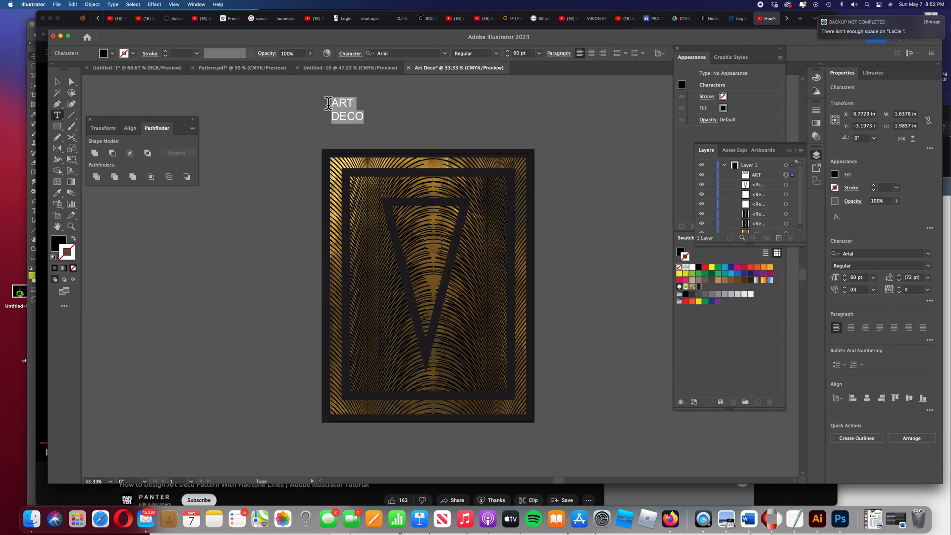
left_click(592, 53)
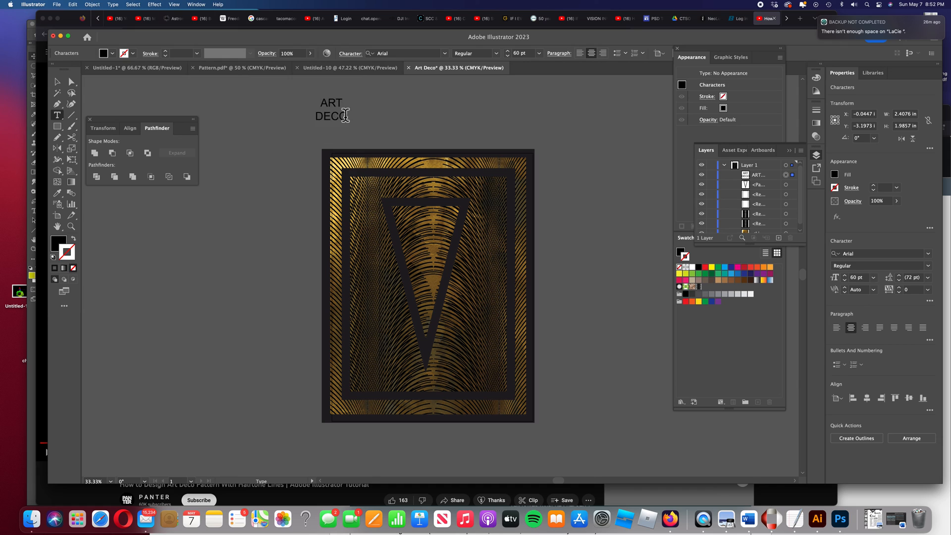
left_click(874, 278)
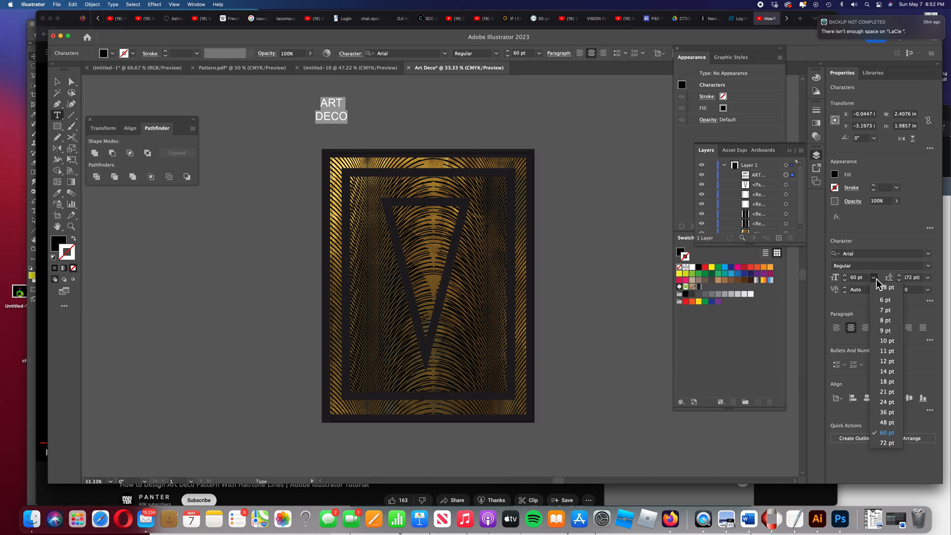
left_click(887, 443)
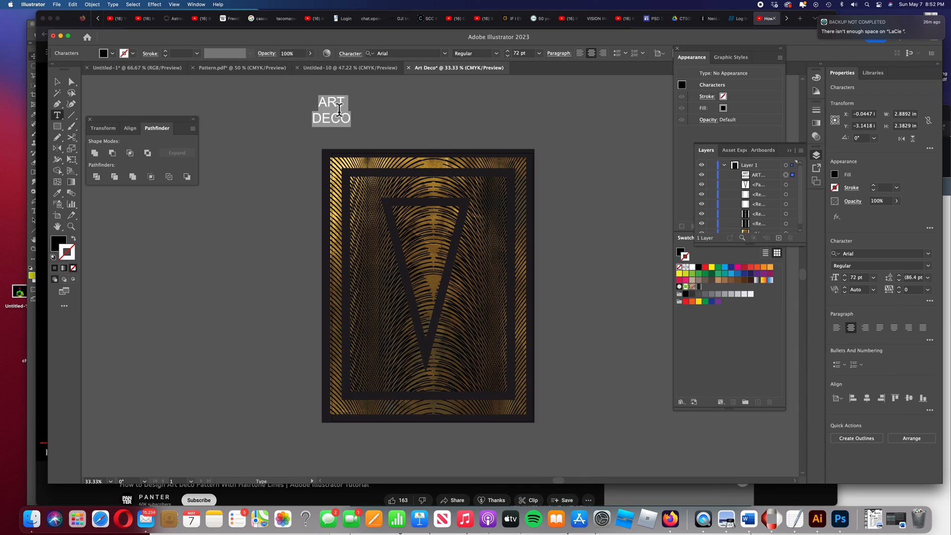
left_click(928, 254)
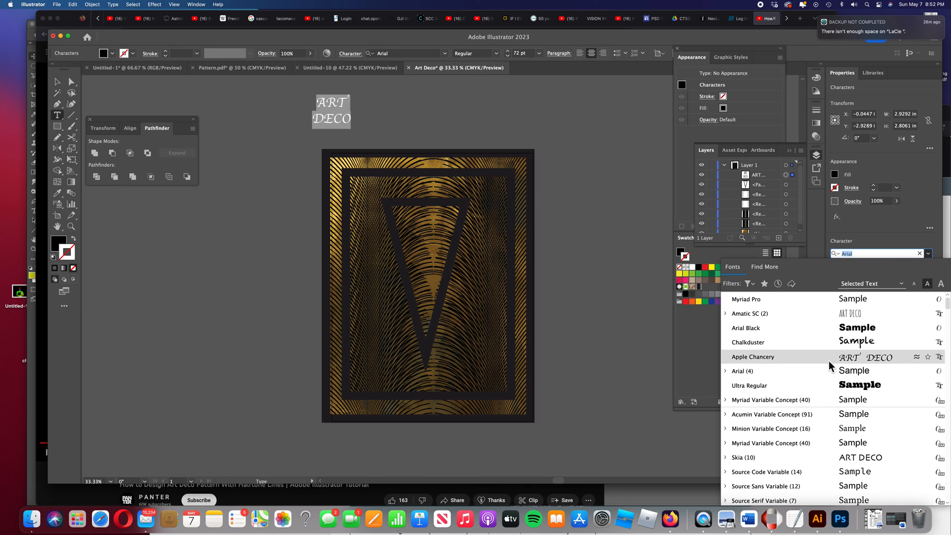
left_click(761, 364)
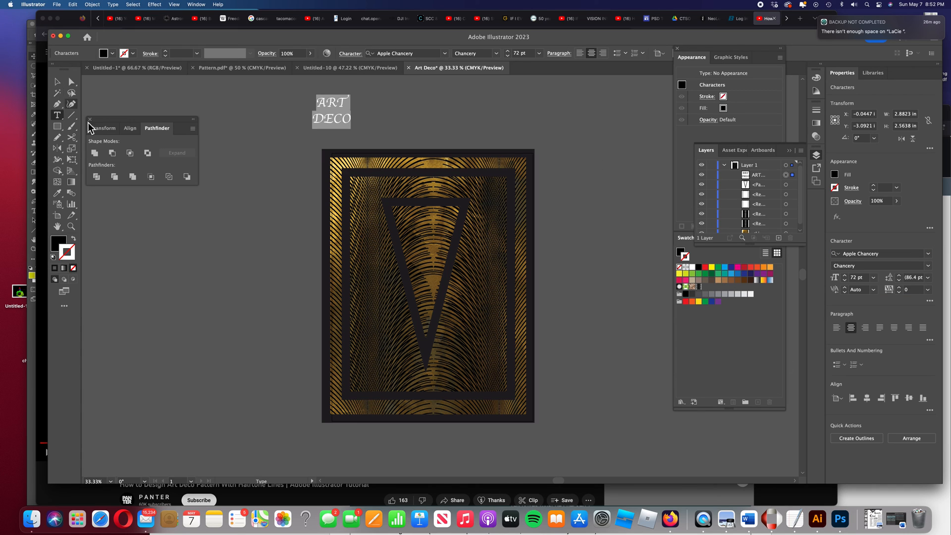
Set the text fill to gold A3860A and move the text into the top of the triangle
double_click(59, 244)
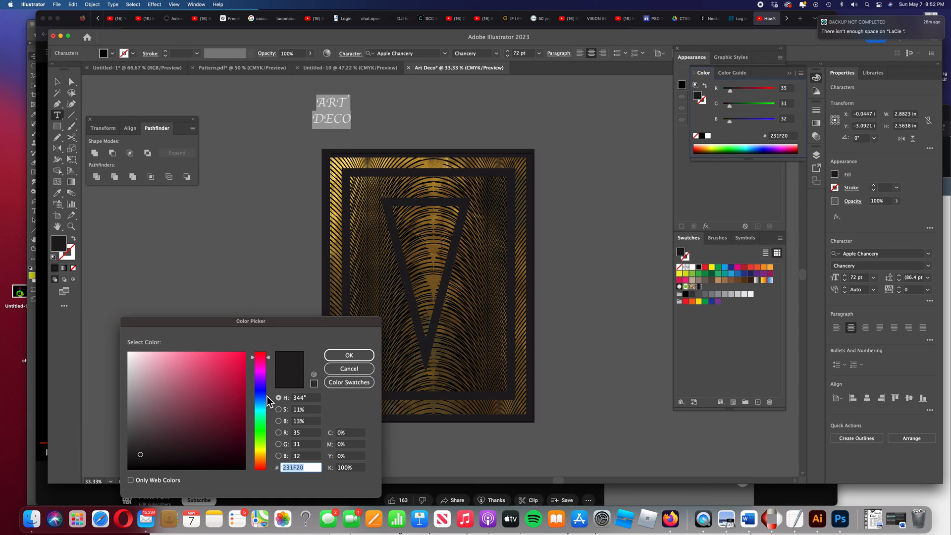
left_click(263, 449)
left_click_drag(263, 452, 262, 455)
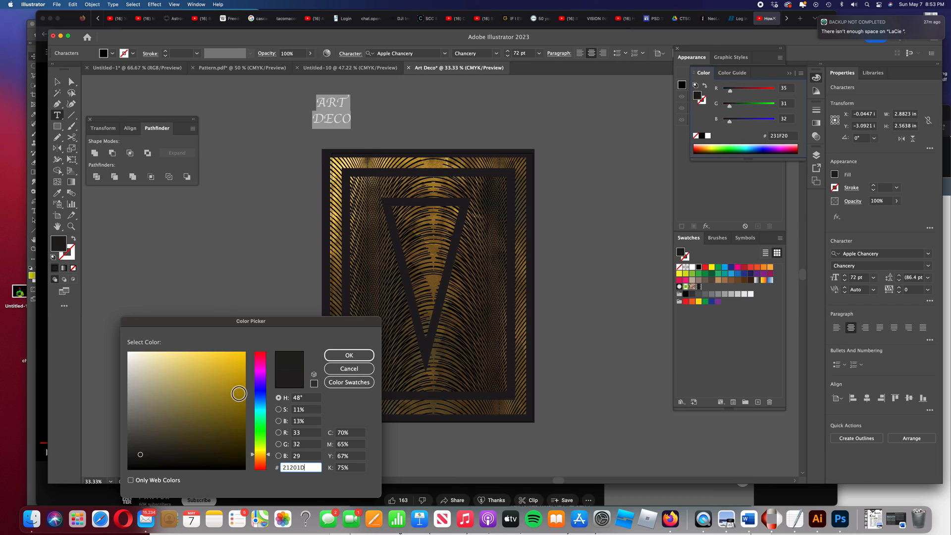
left_click(239, 393)
left_click(348, 355)
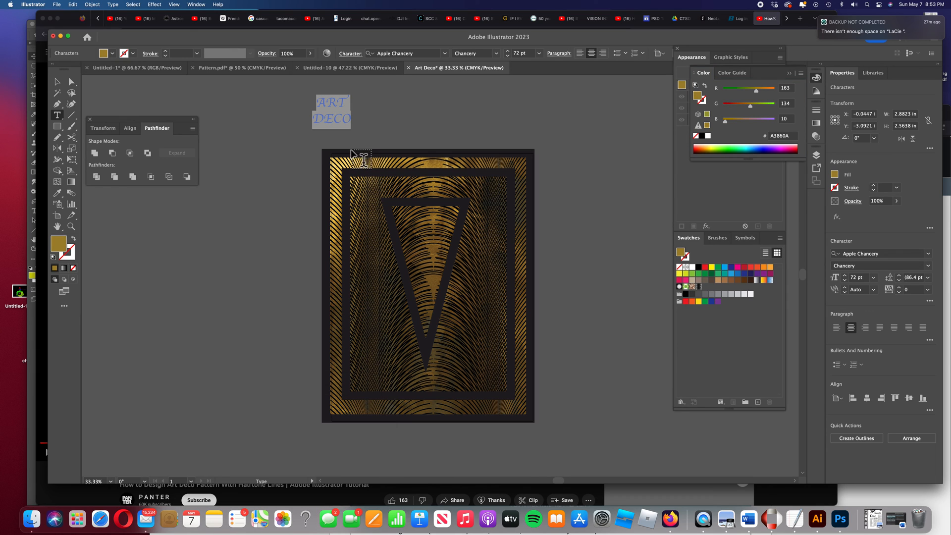
left_click(57, 81)
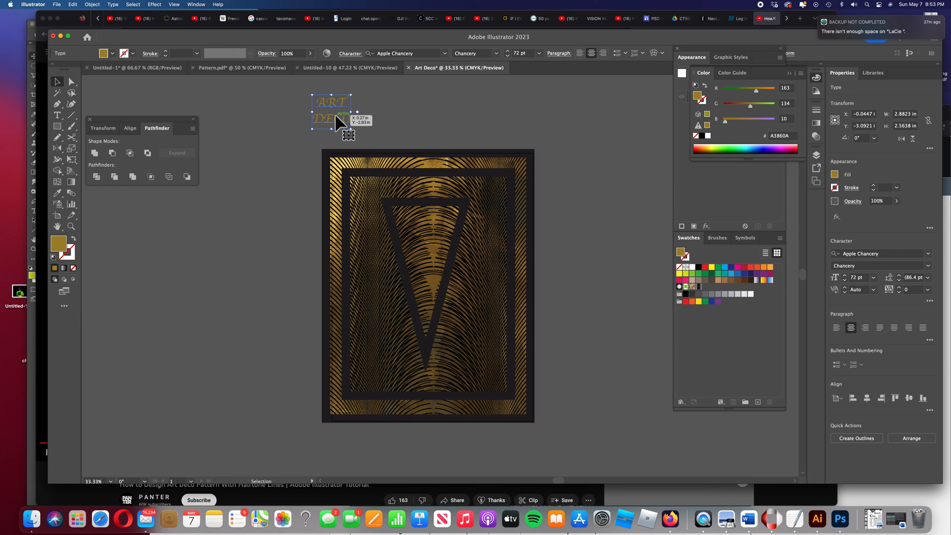
left_click_drag(340, 122, 428, 228)
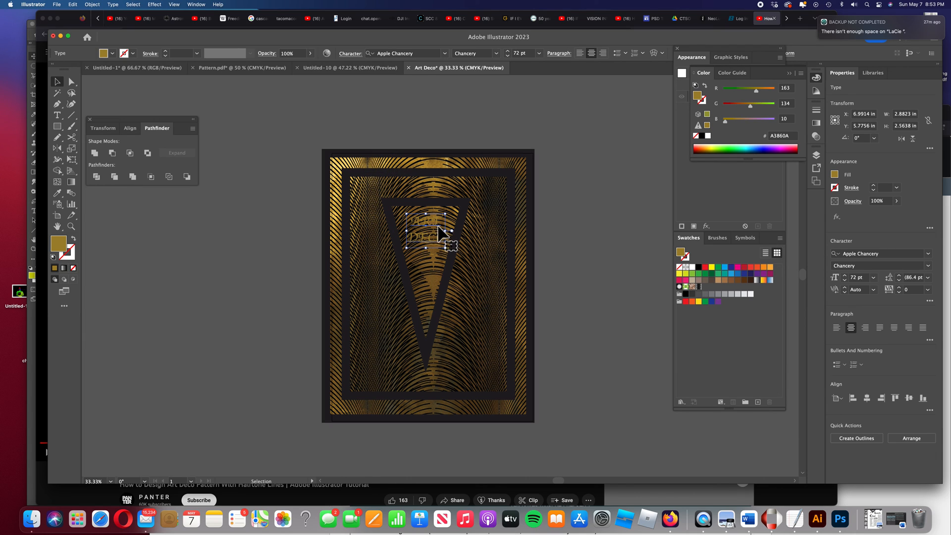
Change the text fill to near-black 0F0F0E and nudge the text slightly within the triangle
double_click(59, 243)
left_click(134, 463)
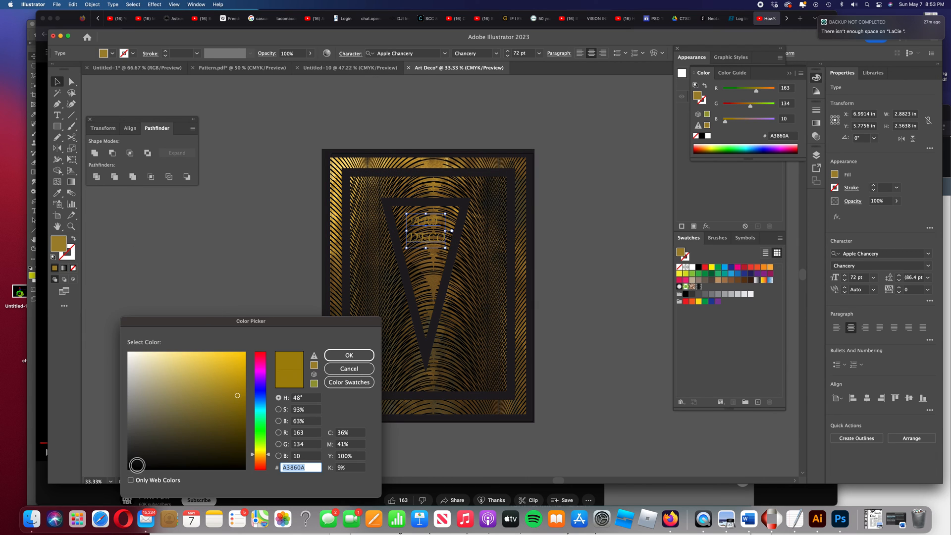
left_click(350, 356)
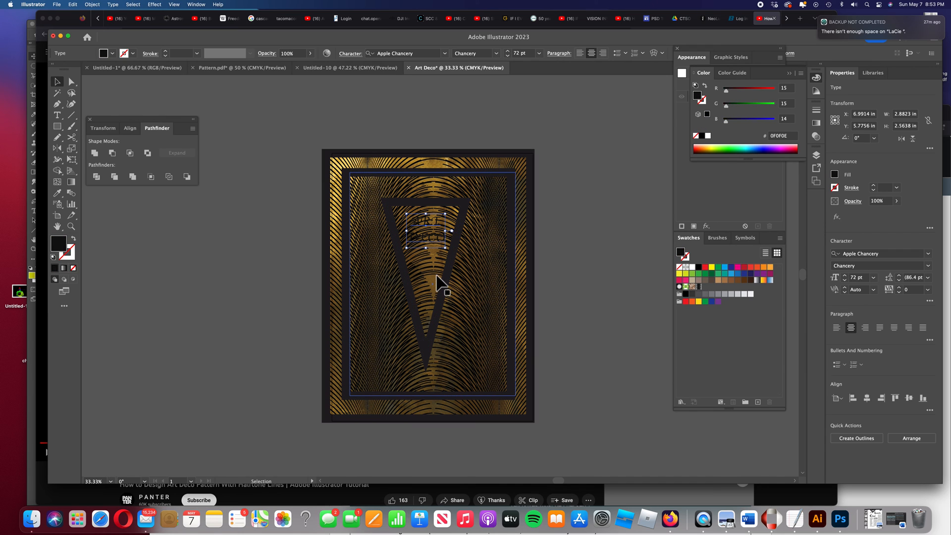
left_click_drag(449, 233, 444, 241)
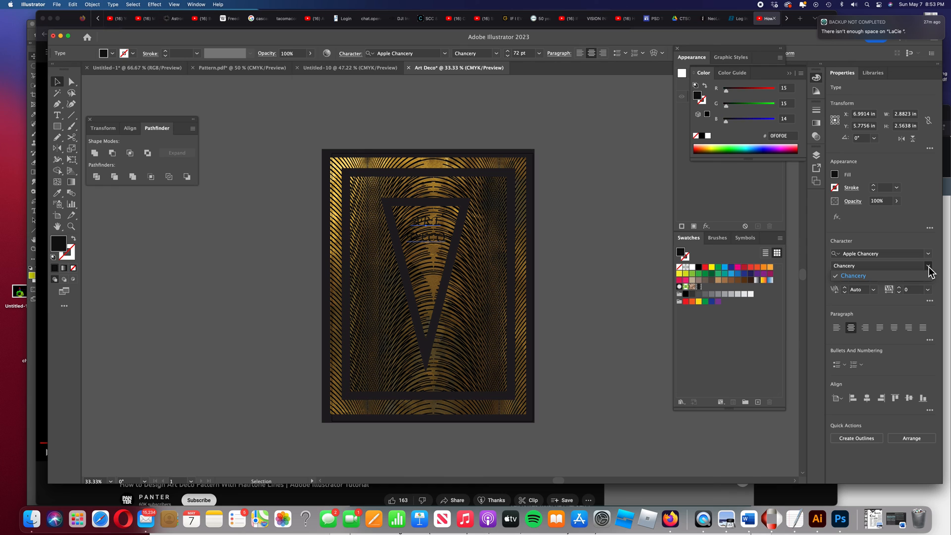
Change the ART DECO text font to Amatic SC
left_click(930, 255)
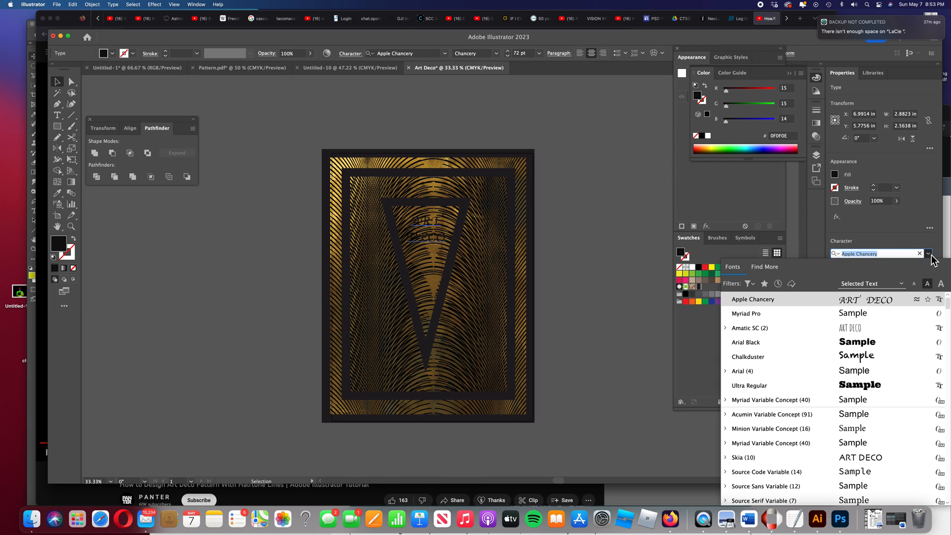
left_click(849, 329)
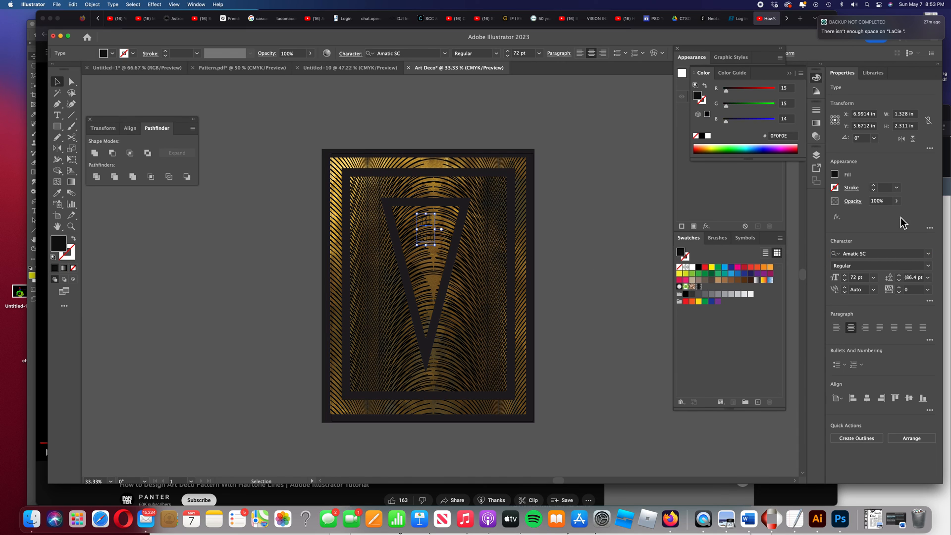
Set the ART DECO text size to 142 pt and nudge the text slightly down inside the triangle
left_click(875, 277)
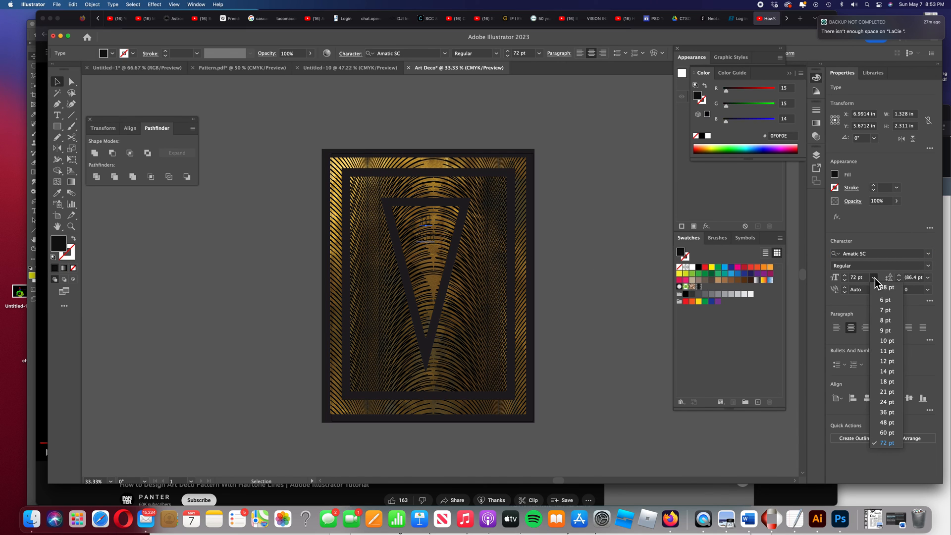
left_click(875, 278)
left_click(847, 277)
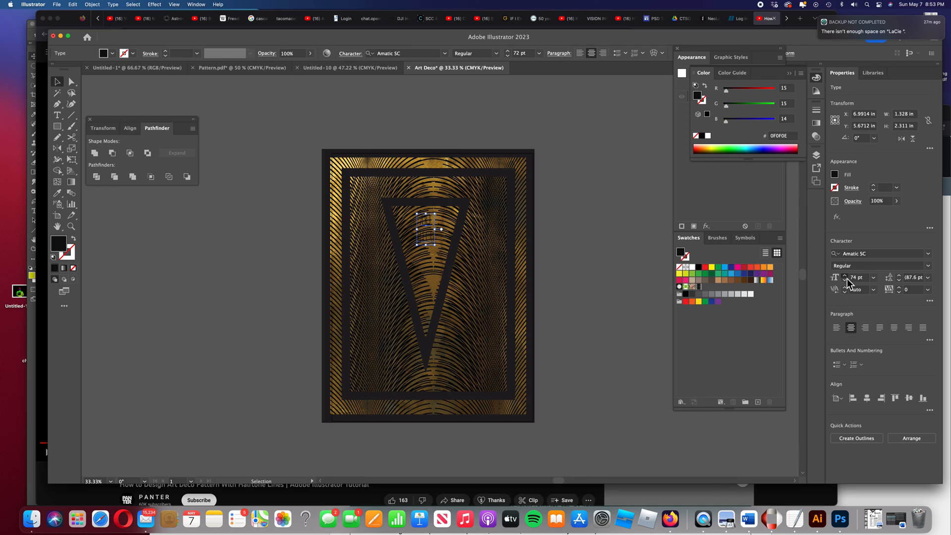
left_click_drag(846, 278, 847, 278)
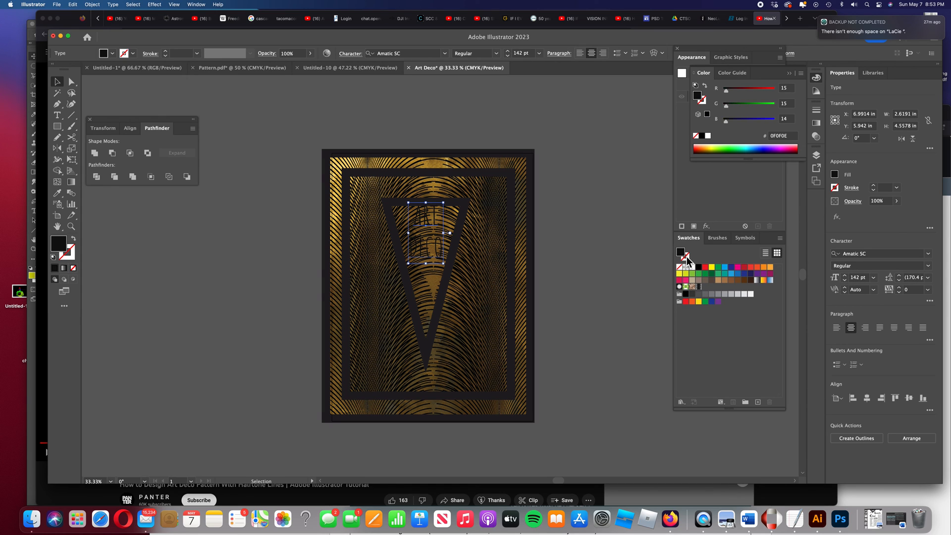
left_click_drag(422, 228, 423, 237)
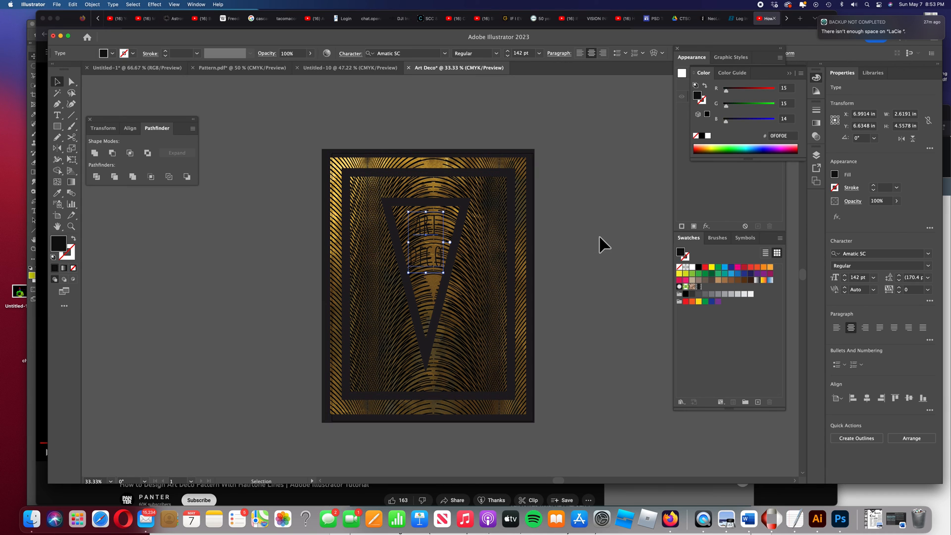
Set the ART DECO font style to Bold and deselect the text
left_click(929, 268)
left_click(872, 287)
left_click(623, 222)
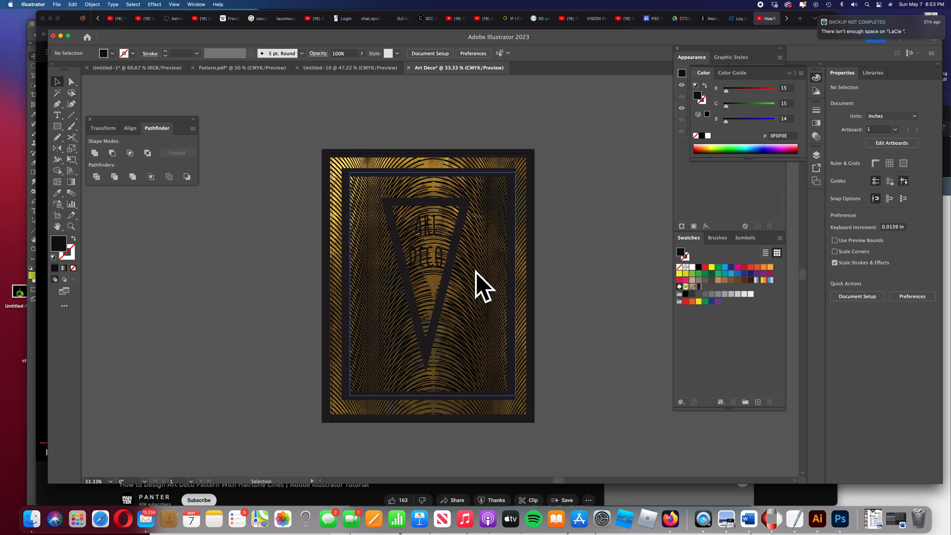
Open Layers, target the bottom gold texture layer, and set its opacity to 77%
left_click(817, 155)
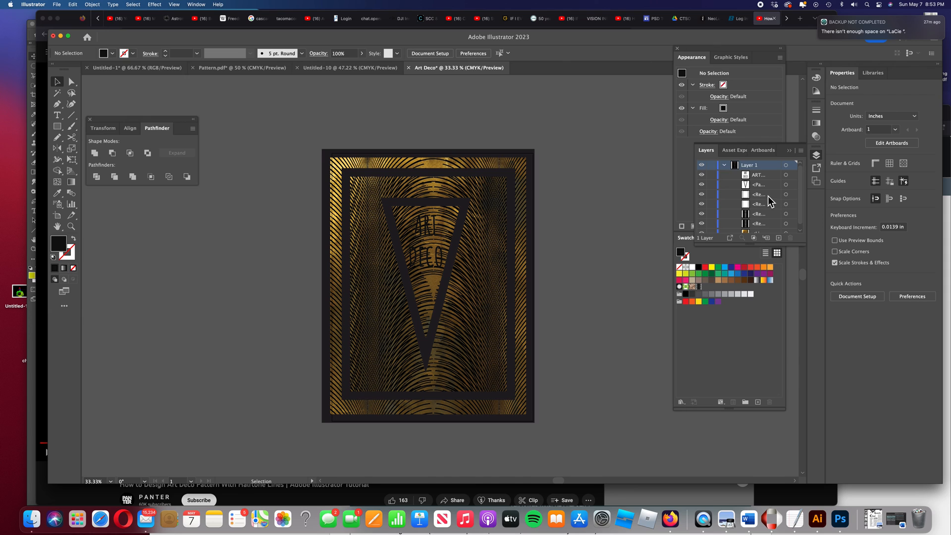
scroll(768, 195, "down", 1)
left_click(771, 230)
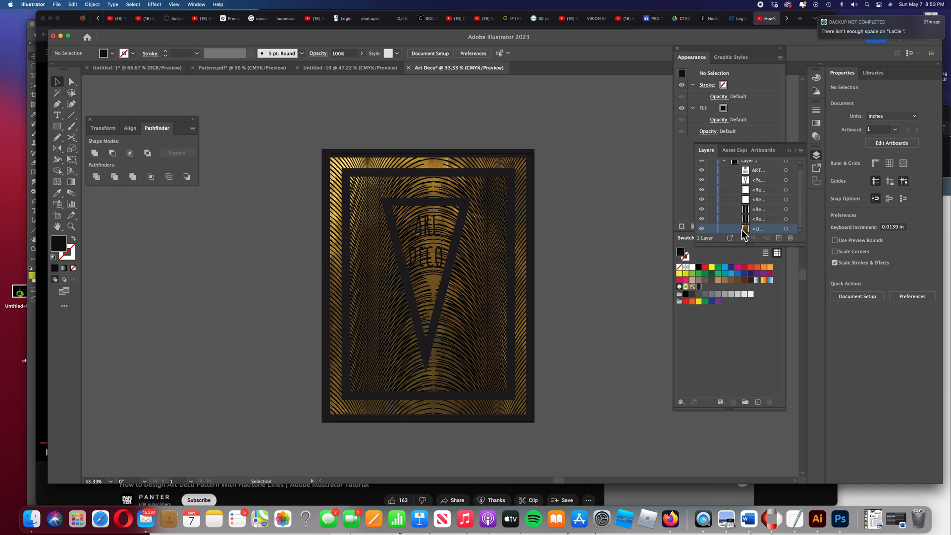
left_click(702, 229)
left_click(701, 229)
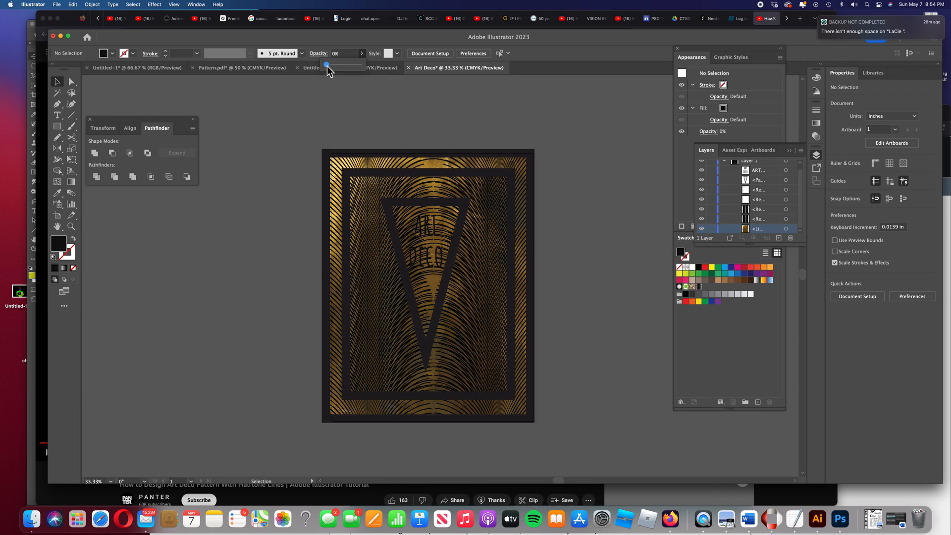
left_click(561, 144)
Hide the outer halftone-line rectangle layer in the Layers panel
key("super+equal")
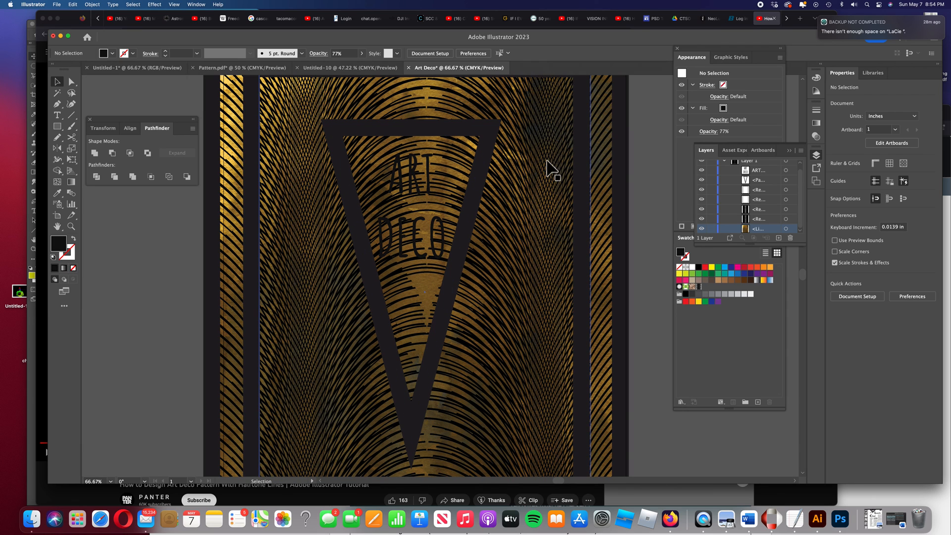
scroll(539, 175, "up", 3)
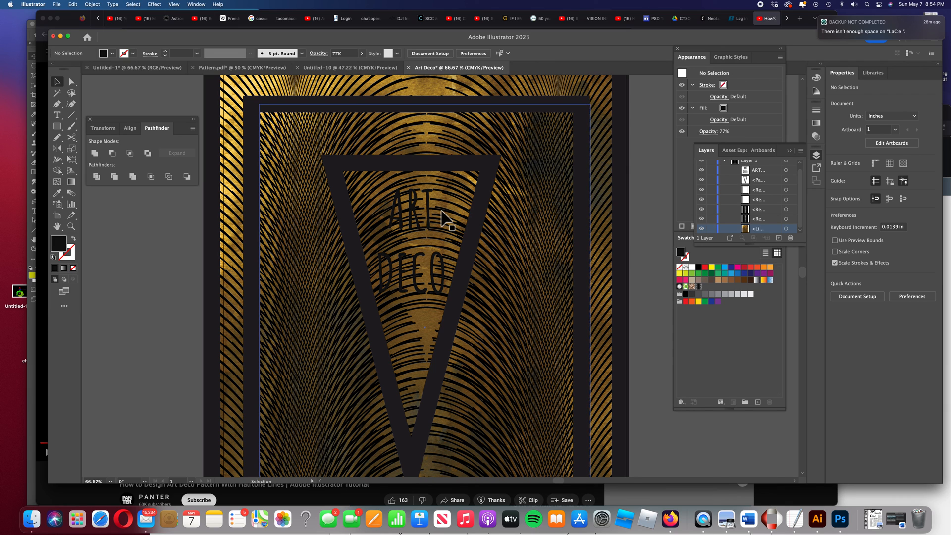
left_click(702, 219)
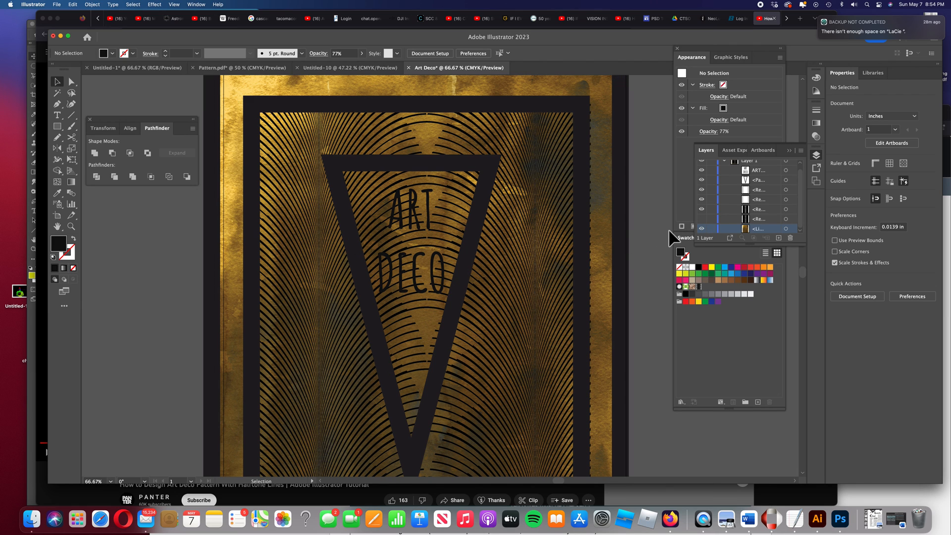
key("super+minus")
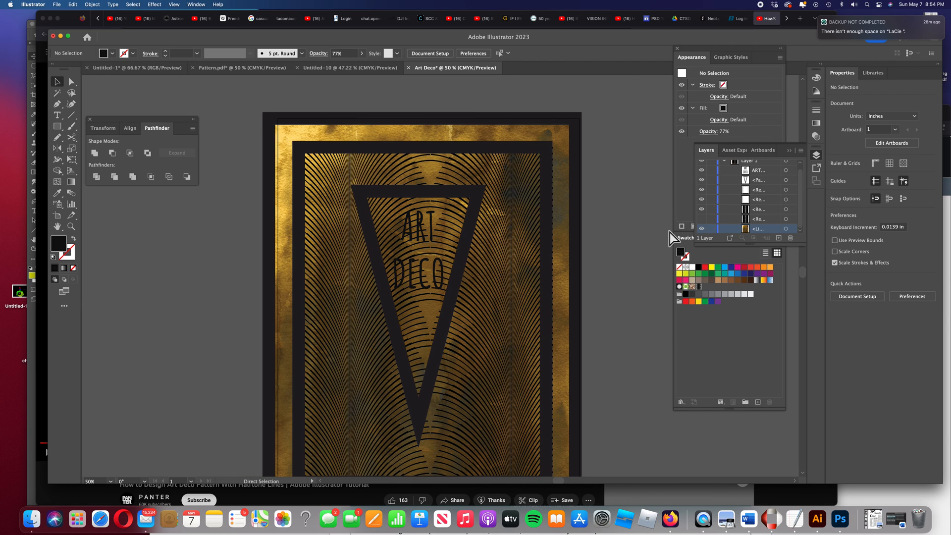